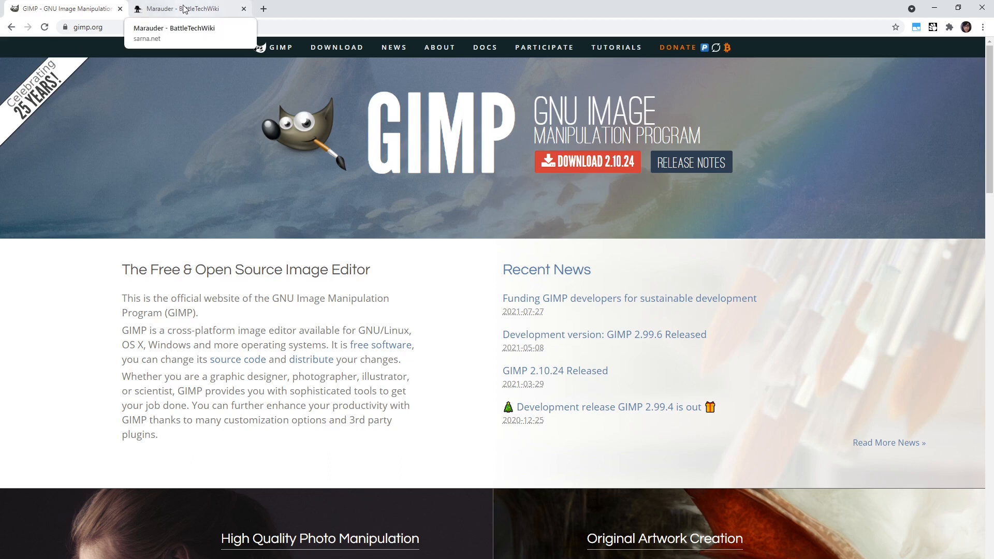
- Open the Marauder article on BattleTechWiki and, from its Gallery, the file page of the RG:ilClan v6 Marauder artwork
left_click(168, 9)
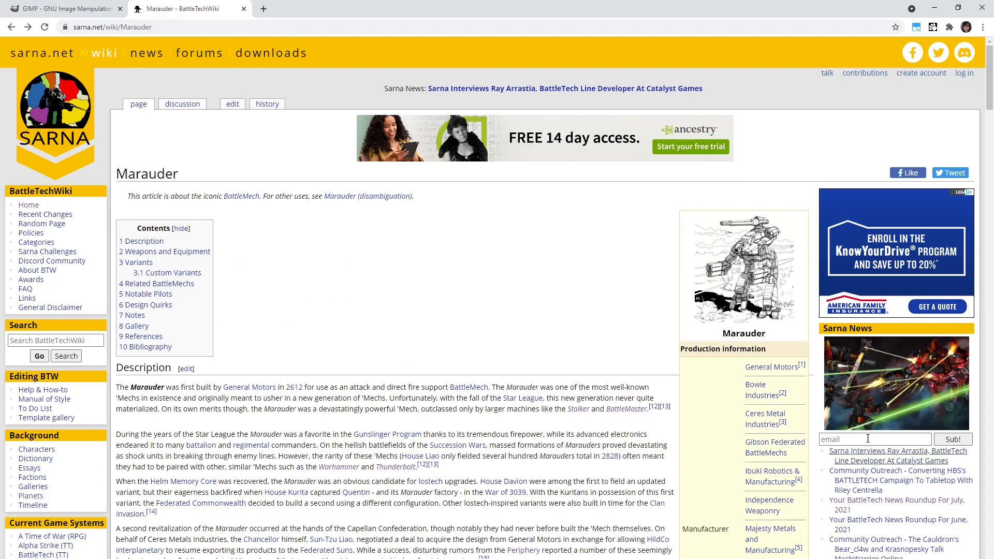
scroll(564, 288, "down", 1)
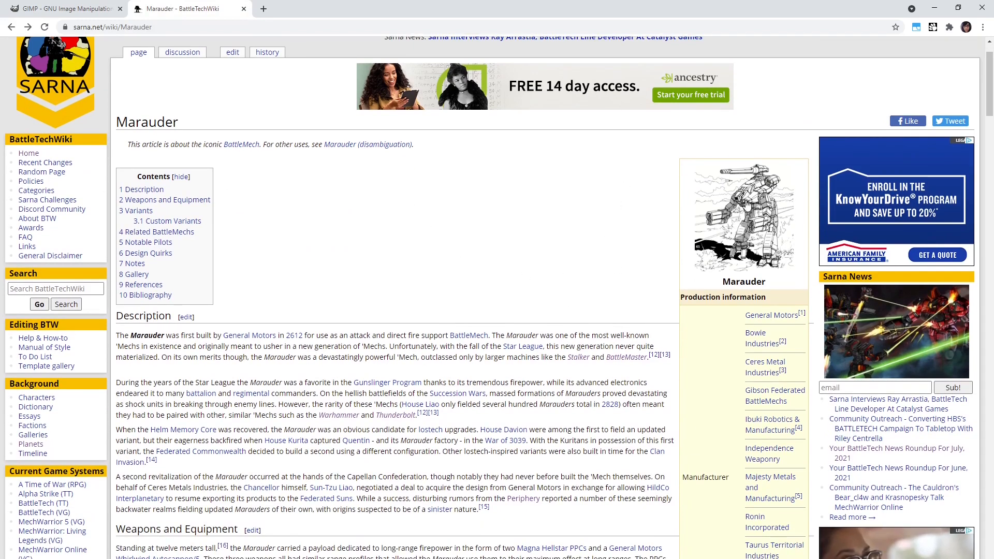
scroll(275, 444, "down", 1)
scroll(275, 444, "down", 20)
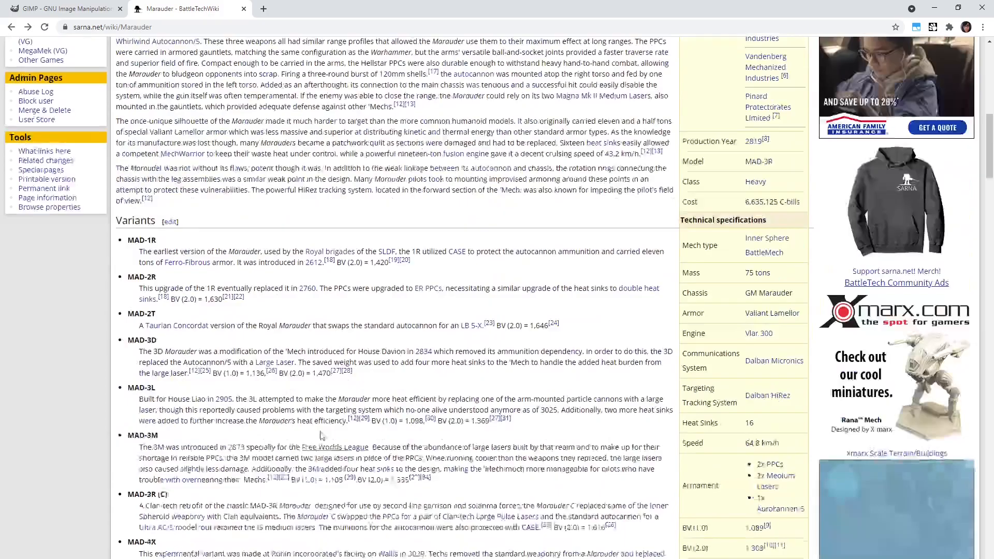
scroll(327, 455, "down", 15)
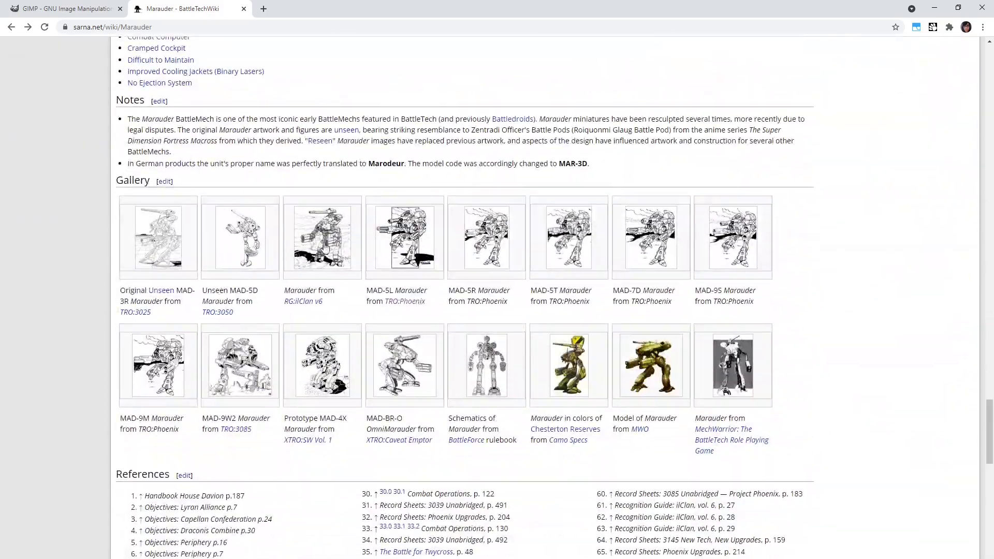
left_click(333, 244)
scroll(286, 353, "down", 1)
scroll(287, 353, "down", 1)
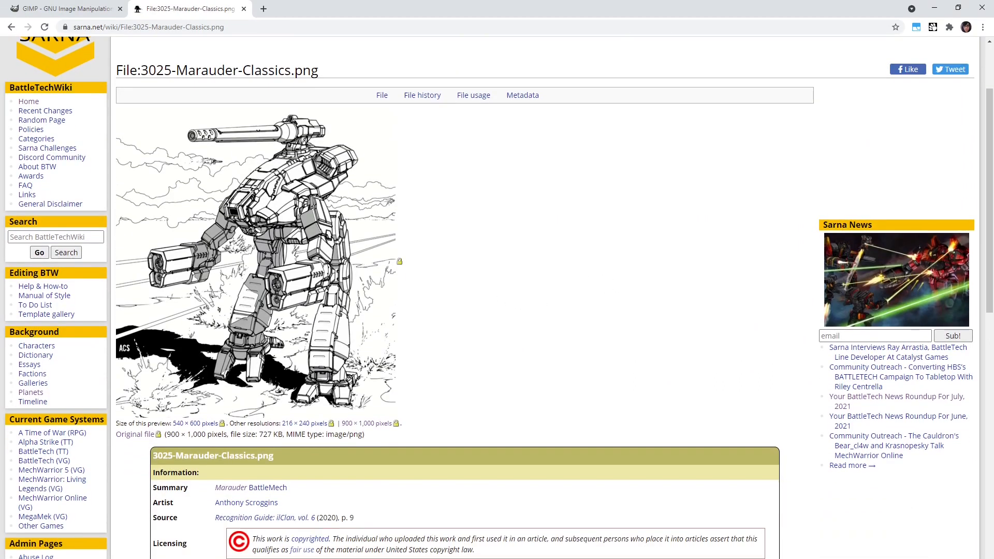
- Close the Coyote Clan example picture 4.png and switch to GIMP with the Marauder image loaded
mouse_move(369, 558)
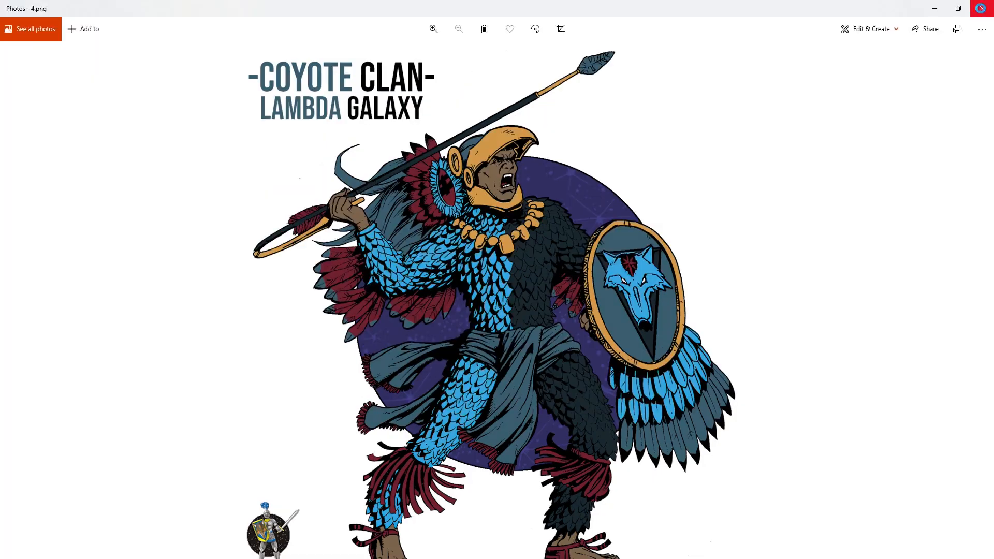
left_click(981, 7)
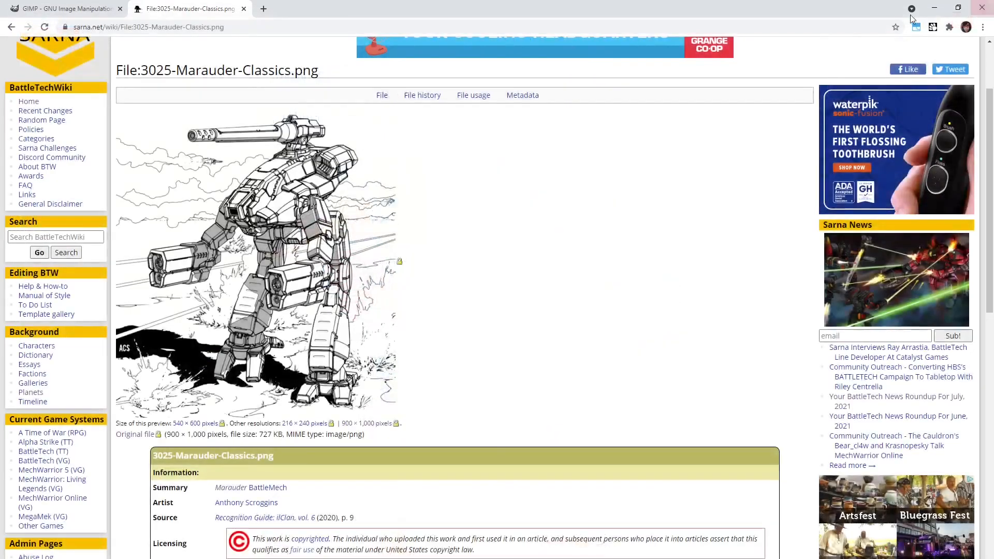
key("alt+Tab")
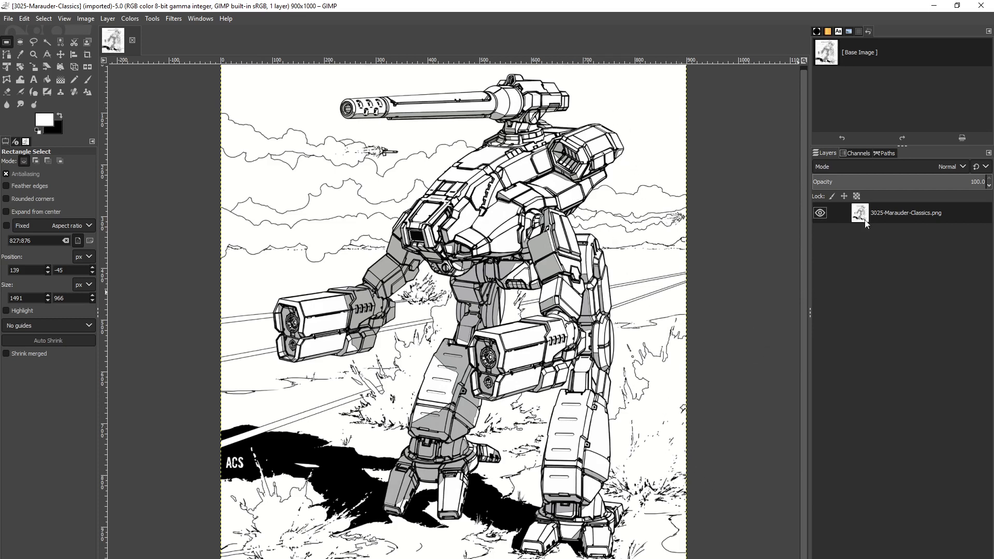
- Check in the 3025-Marauder-Classics.png layer's options whether an alpha channel can be added
right_click(888, 216)
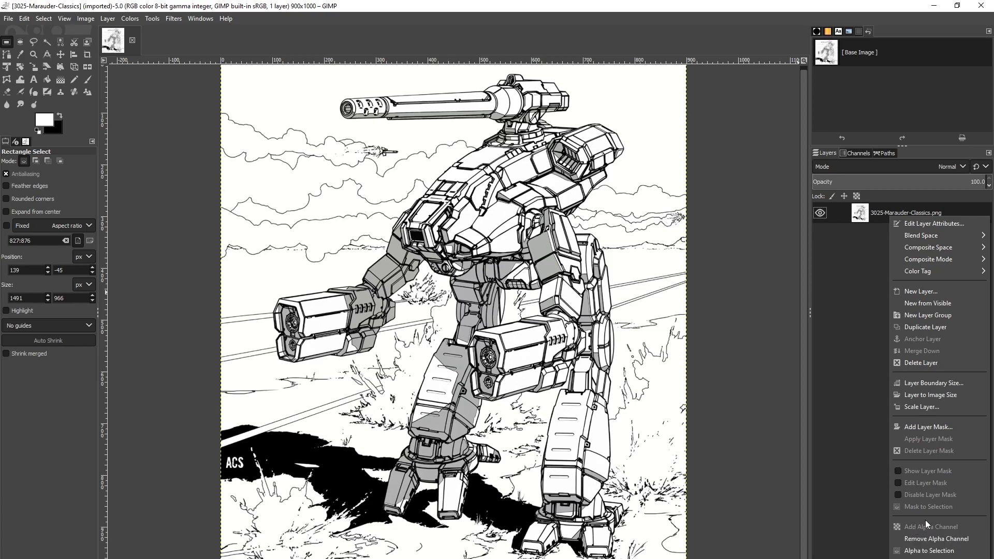
right_click(876, 212)
right_click(877, 212)
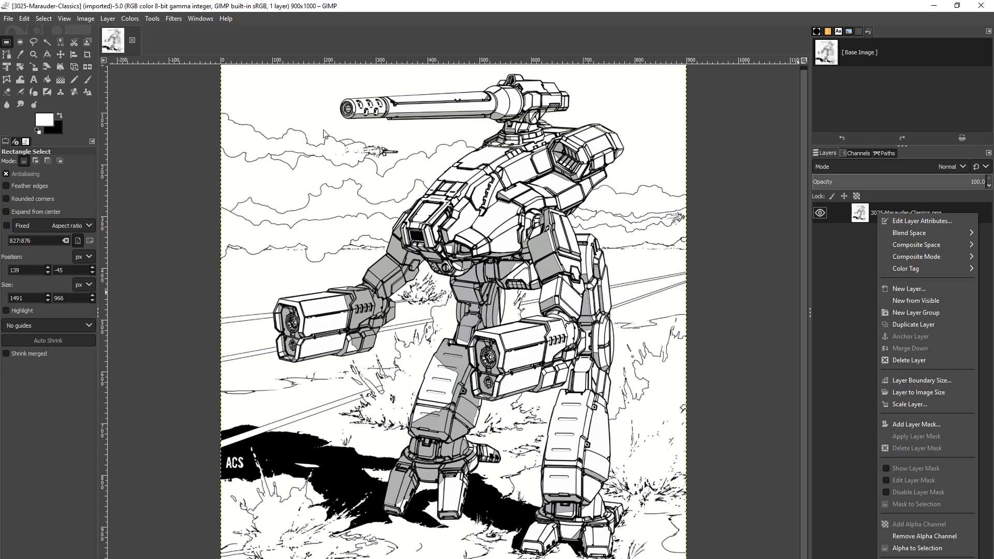
- Make the white of the Marauder line art transparent with Color to Alpha, keeping the transparency threshold at 0 and opacity threshold at 1
left_click(128, 19)
left_click(129, 21)
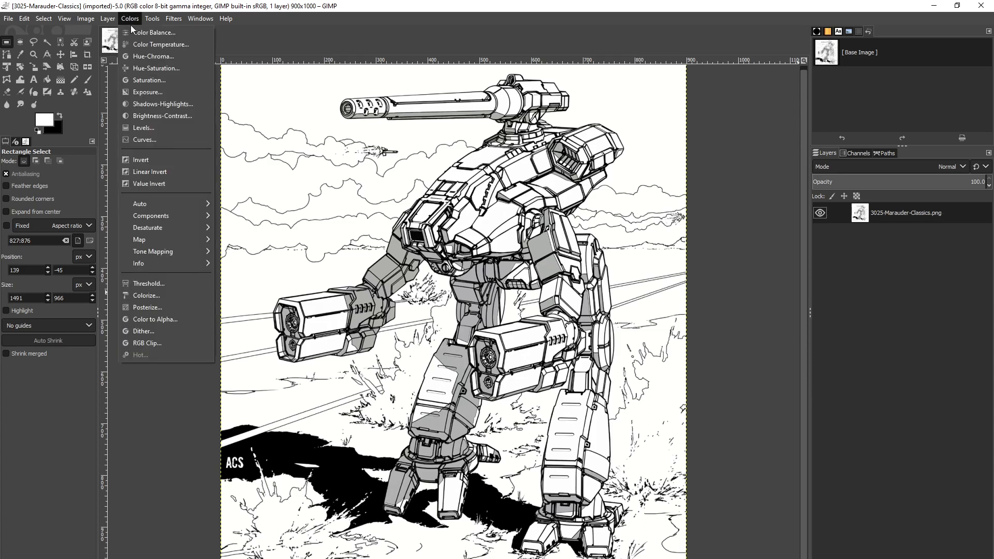
left_click(165, 319)
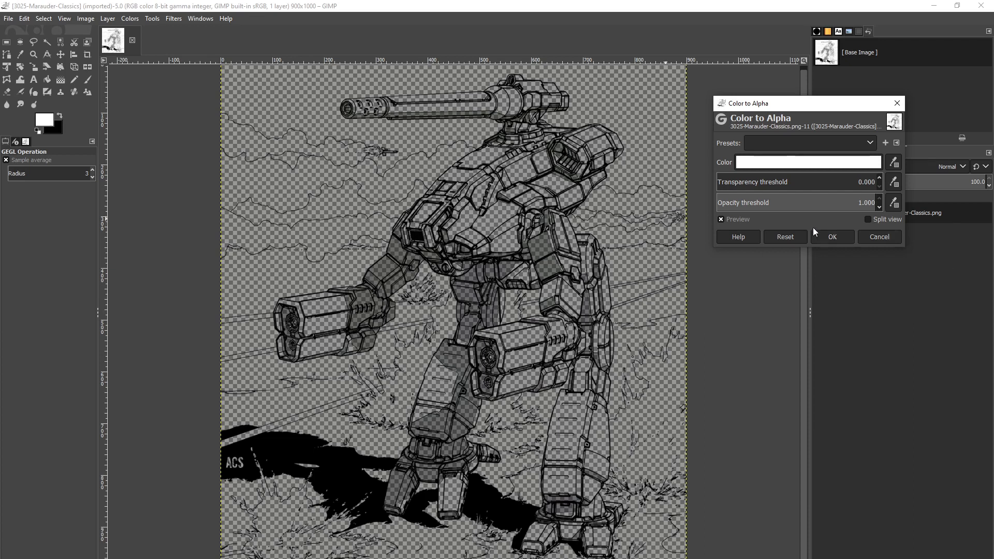
left_click(832, 236)
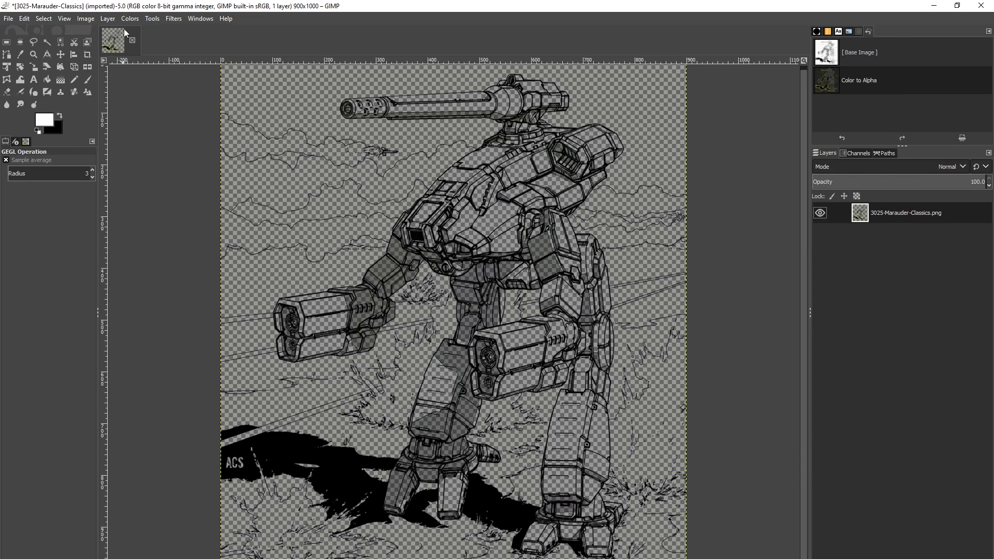
- Add a transparent 900 × 1000 px layer named bg and place it below the line art layer
left_click(108, 19)
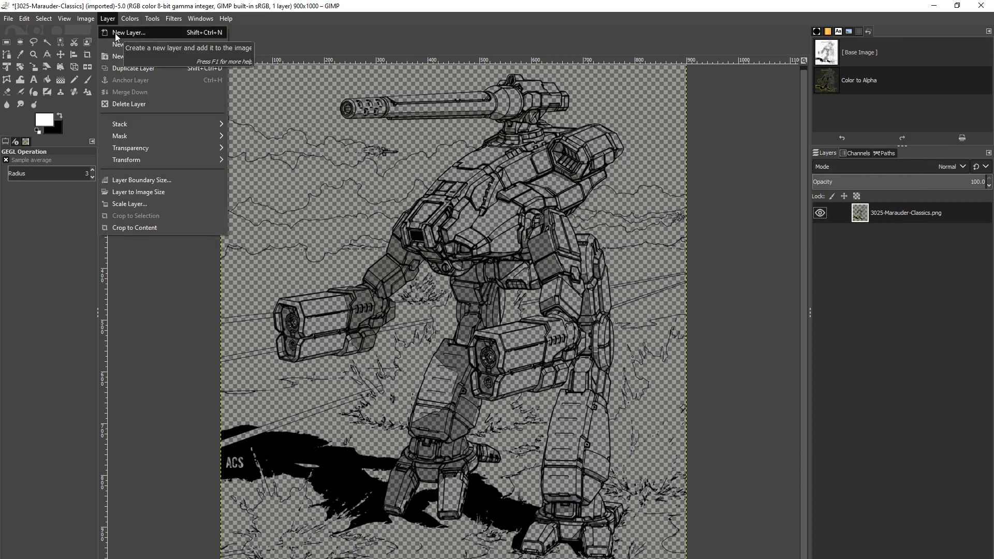
left_click(115, 34)
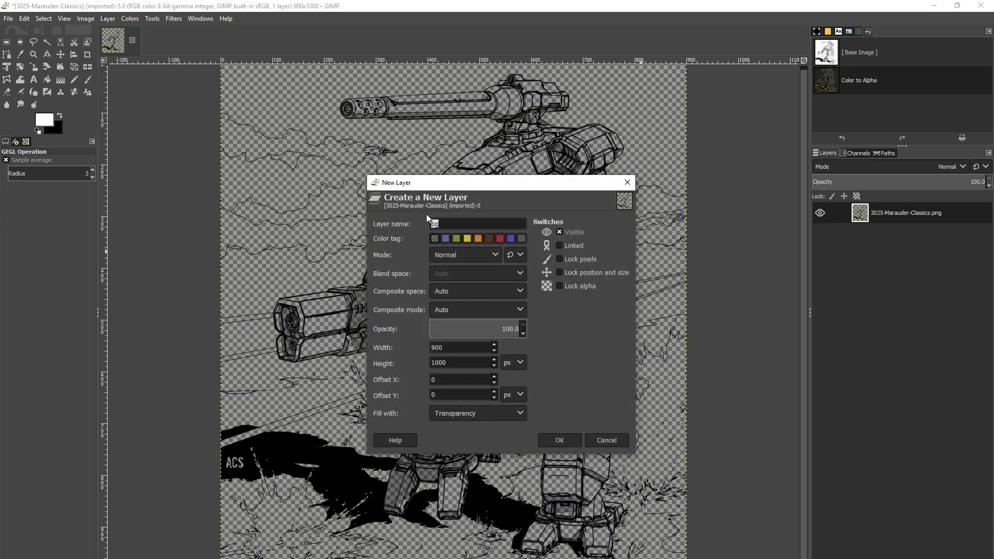
left_click(561, 442)
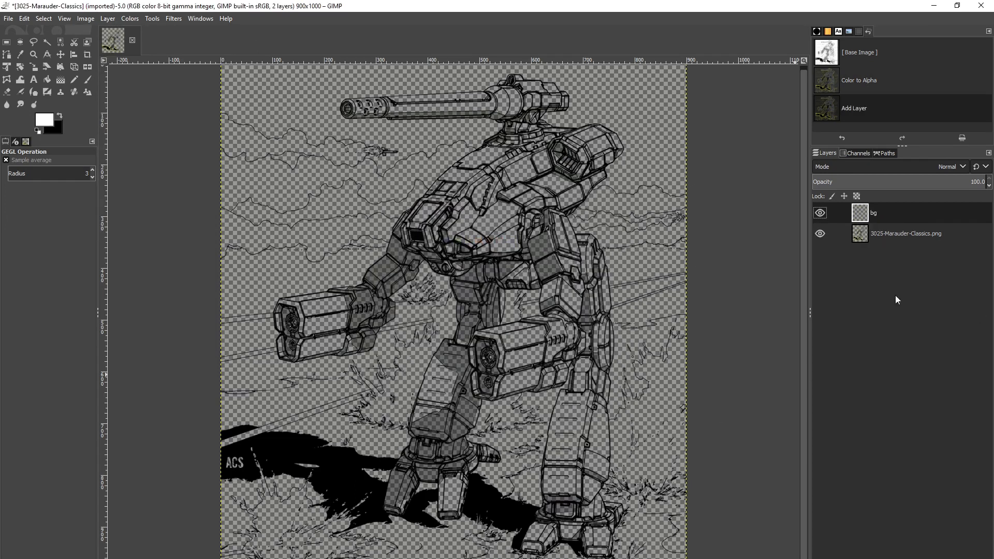
left_click_drag(894, 209, 890, 269)
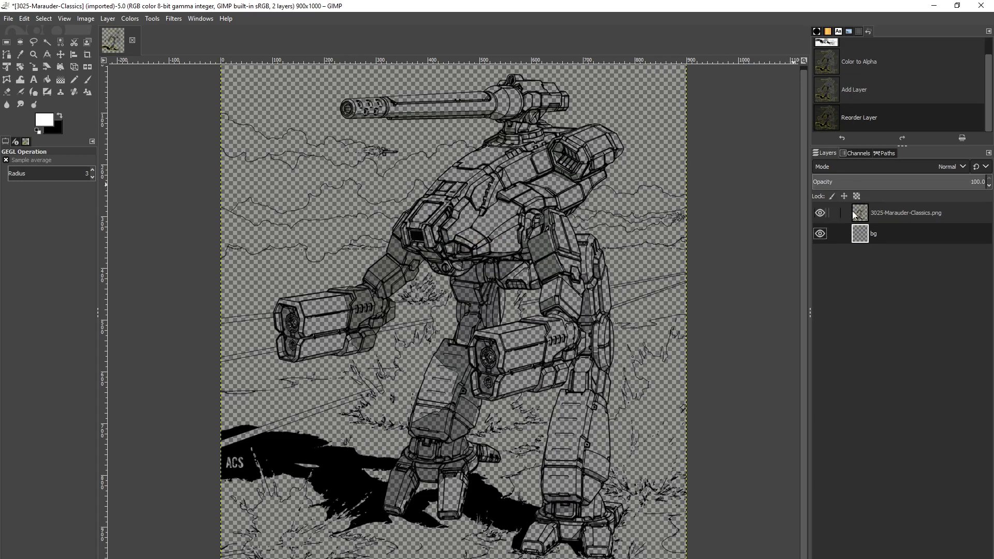
- Fill the whole bg layer with the white foreground color using Bucket Fill
left_click(46, 79)
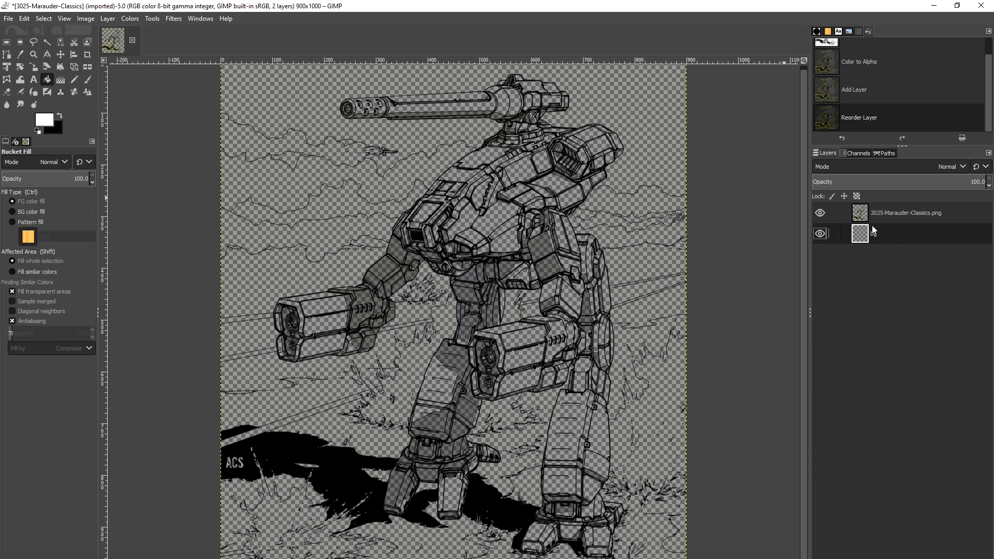
left_click(627, 85)
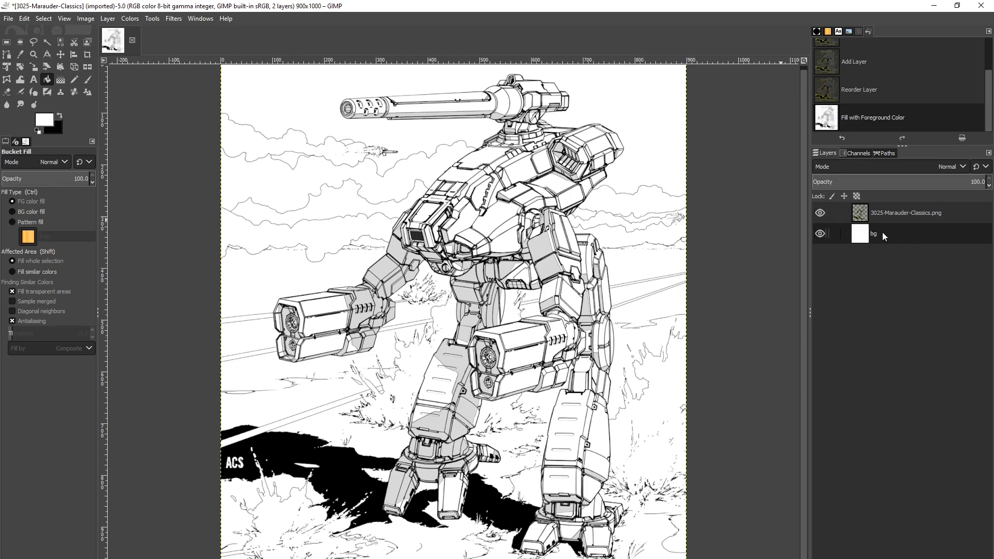
left_click(884, 215)
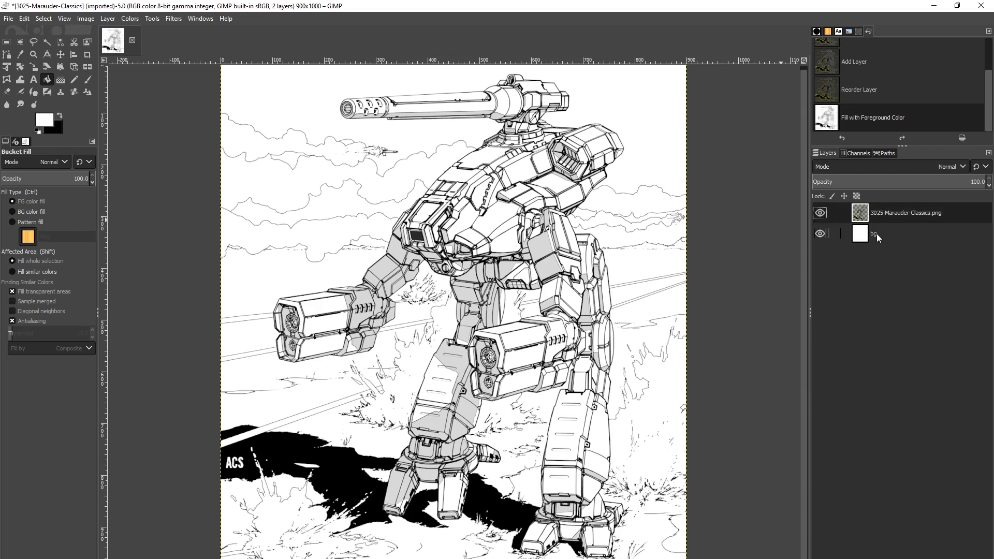
- Add a transparent layer named "color1 -base" between the bg layer and the line art layer
left_click(875, 235)
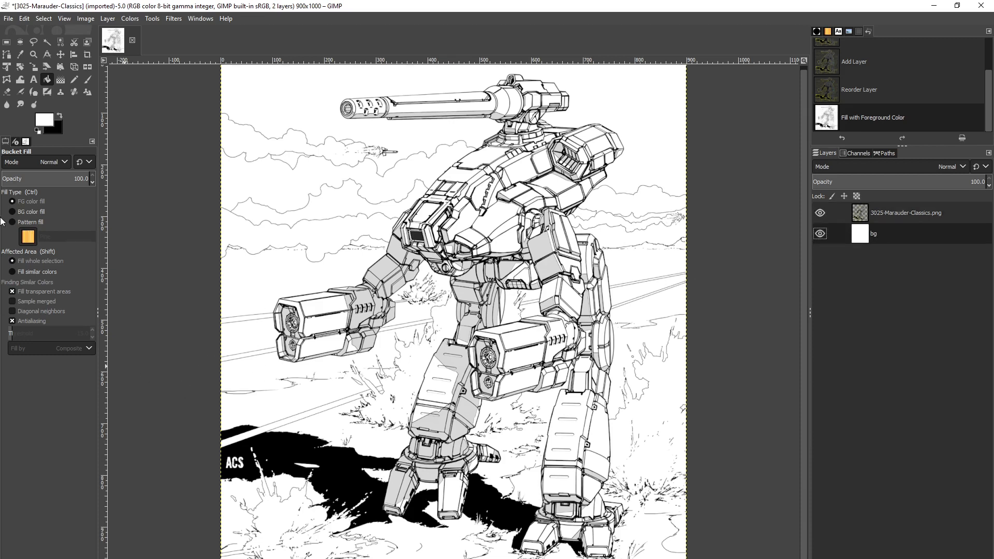
left_click(108, 19)
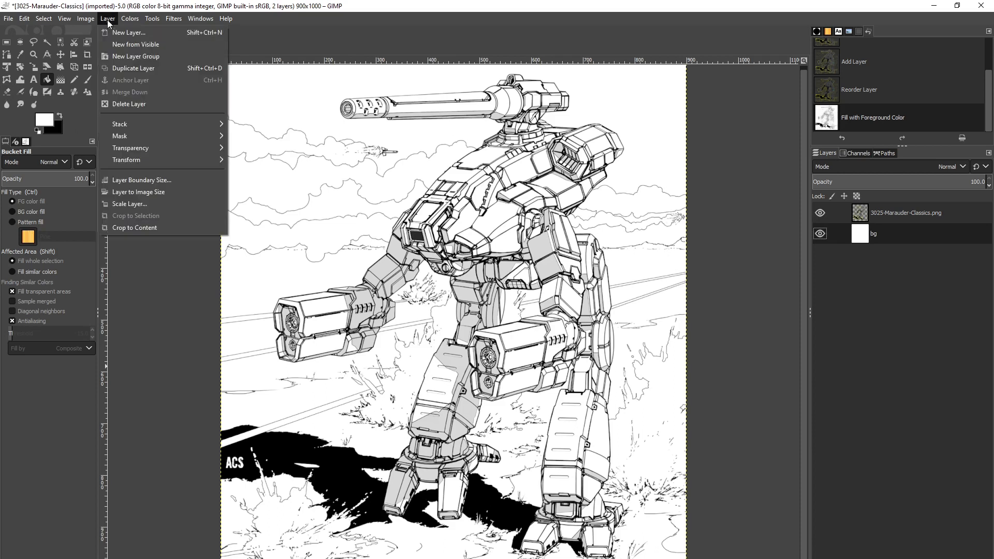
left_click(119, 32)
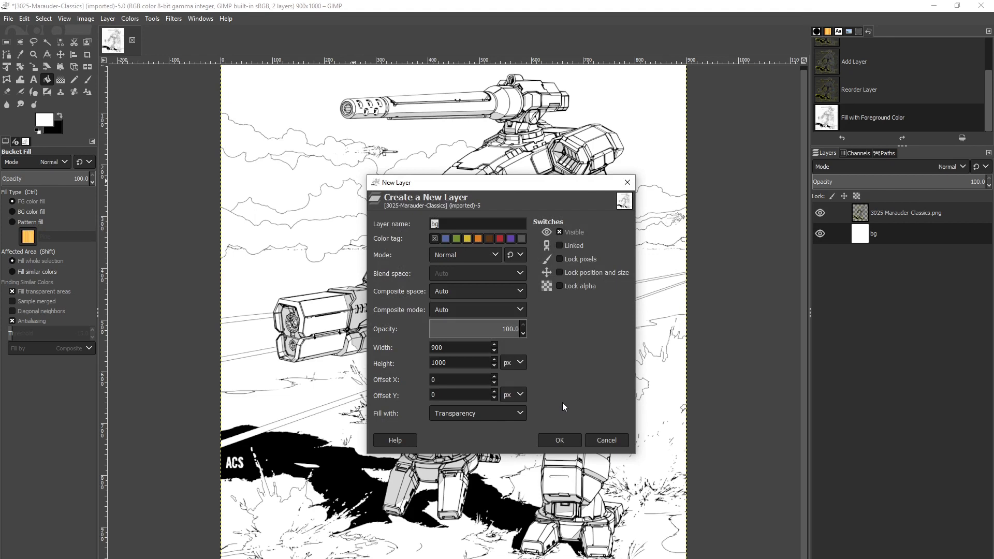
type("color1 -base")
left_click(559, 440)
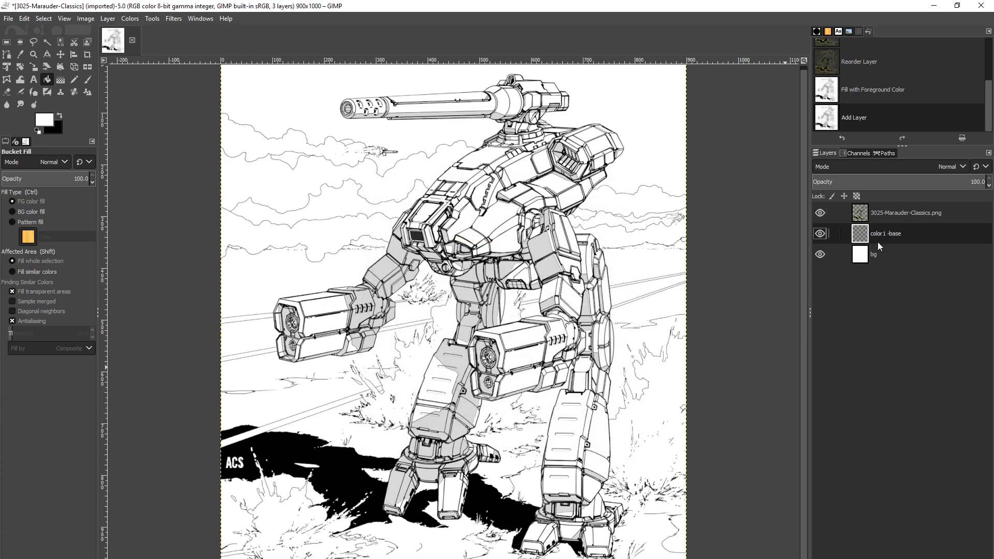
left_click_drag(891, 242, 895, 222)
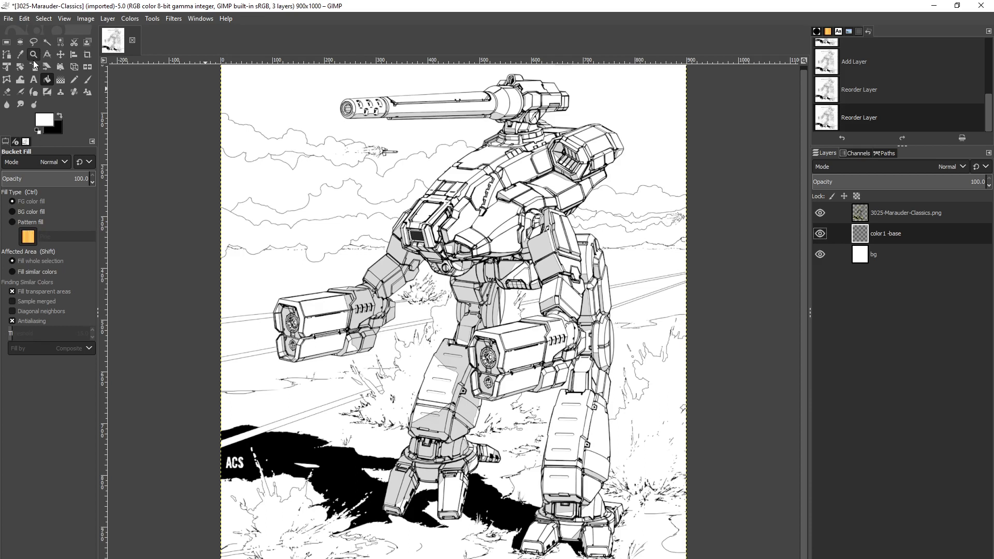
- Paint green over the entire mech on the color1 -base layer with a Paintbrush of size 75.83, overlapping its outlines
left_click(88, 80)
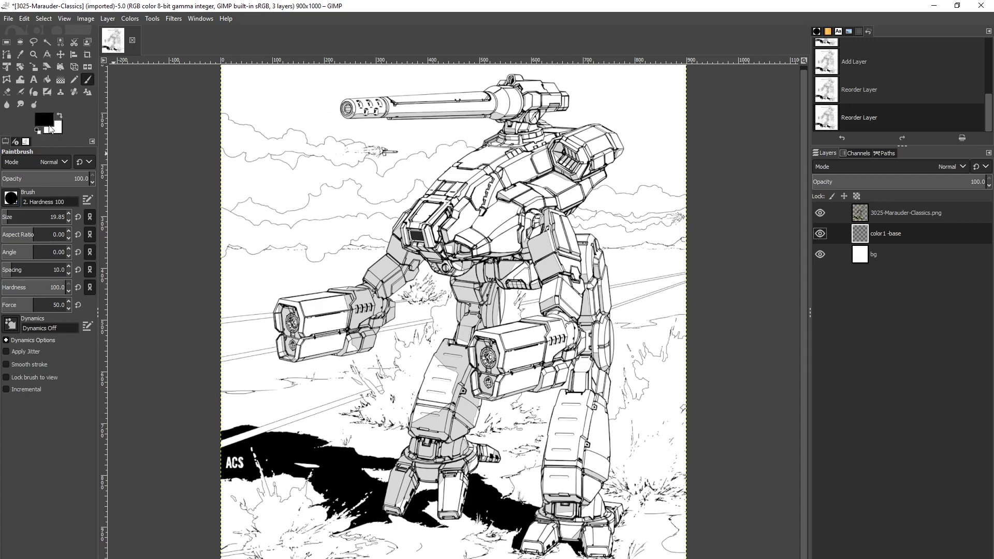
left_click(40, 126)
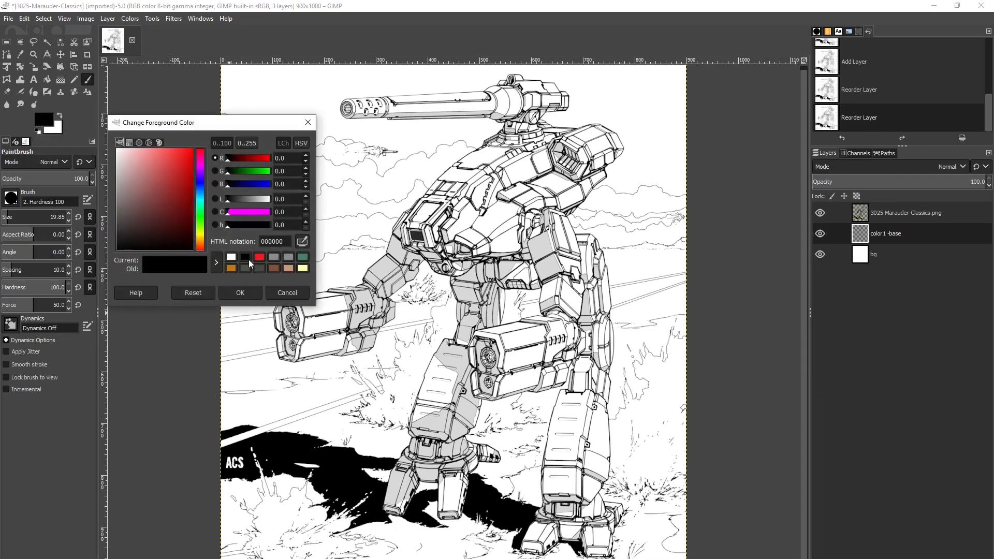
left_click(303, 257)
left_click(240, 292)
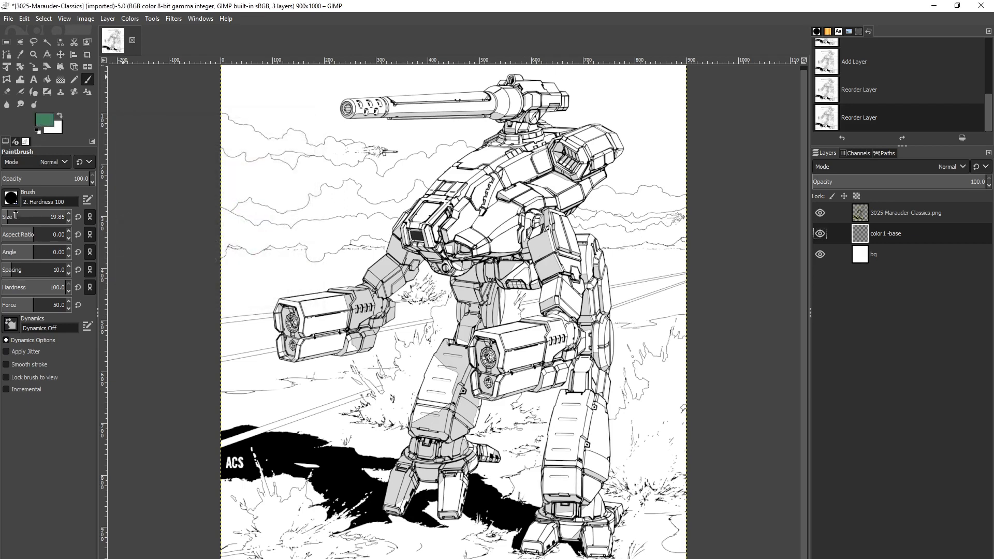
left_click_drag(15, 215, 50, 216)
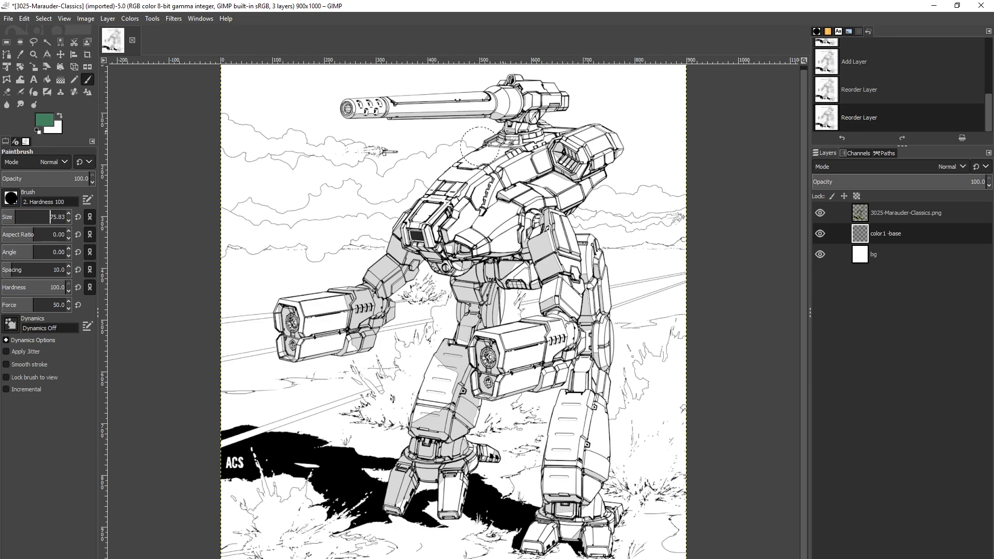
mouse_move(559, 101)
left_mouse_down()
mouse_move(515, 87)
mouse_move(403, 108)
mouse_move(348, 105)
mouse_move(604, 121)
mouse_move(595, 140)
mouse_move(530, 144)
mouse_move(492, 168)
mouse_move(527, 137)
mouse_move(479, 157)
mouse_move(401, 240)
mouse_move(393, 270)
mouse_move(428, 245)
mouse_move(426, 225)
mouse_move(373, 311)
mouse_move(382, 317)
mouse_move(343, 359)
mouse_move(282, 353)
mouse_move(284, 319)
mouse_move(378, 290)
mouse_move(393, 261)
mouse_move(360, 263)
mouse_move(314, 289)
mouse_move(363, 315)
mouse_move(329, 297)
mouse_move(343, 303)
mouse_move(312, 344)
mouse_move(367, 284)
mouse_move(431, 259)
mouse_move(453, 268)
mouse_move(496, 316)
mouse_move(497, 280)
mouse_move(451, 224)
mouse_move(508, 149)
mouse_move(615, 136)
mouse_move(615, 152)
mouse_move(570, 185)
mouse_move(559, 208)
mouse_move(613, 175)
mouse_move(522, 193)
mouse_move(489, 217)
mouse_move(497, 234)
mouse_move(540, 186)
mouse_move(522, 236)
mouse_move(561, 217)
mouse_move(574, 253)
mouse_move(588, 243)
mouse_move(600, 332)
mouse_move(515, 249)
mouse_move(493, 270)
mouse_move(560, 273)
mouse_move(568, 327)
mouse_move(497, 345)
mouse_move(466, 318)
mouse_move(404, 494)
mouse_move(432, 342)
mouse_move(435, 498)
mouse_move(490, 460)
mouse_move(477, 396)
mouse_move(494, 360)
mouse_move(497, 378)
mouse_move(517, 380)
mouse_move(534, 348)
mouse_move(497, 345)
mouse_move(618, 357)
mouse_move(590, 460)
mouse_move(601, 501)
mouse_move(627, 518)
mouse_move(595, 549)
mouse_move(545, 533)
mouse_move(559, 510)
mouse_move(573, 354)
mouse_move(577, 533)
mouse_move(577, 347)
mouse_move(573, 316)
mouse_move(541, 296)
left_mouse_up()
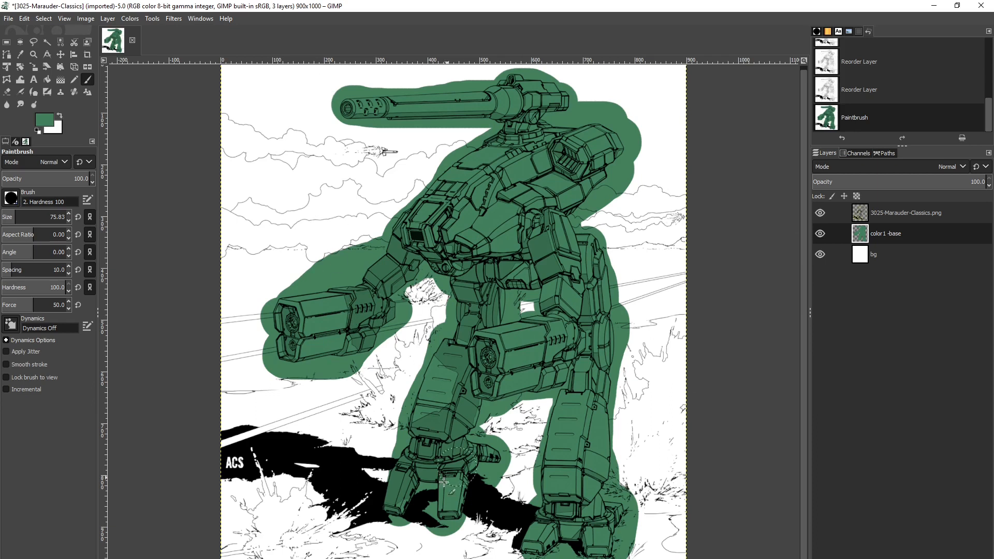
- Start a Free Select outline at the turret's top hatch and trace along the turret housing to where the cannon barrel begins
left_click(35, 45)
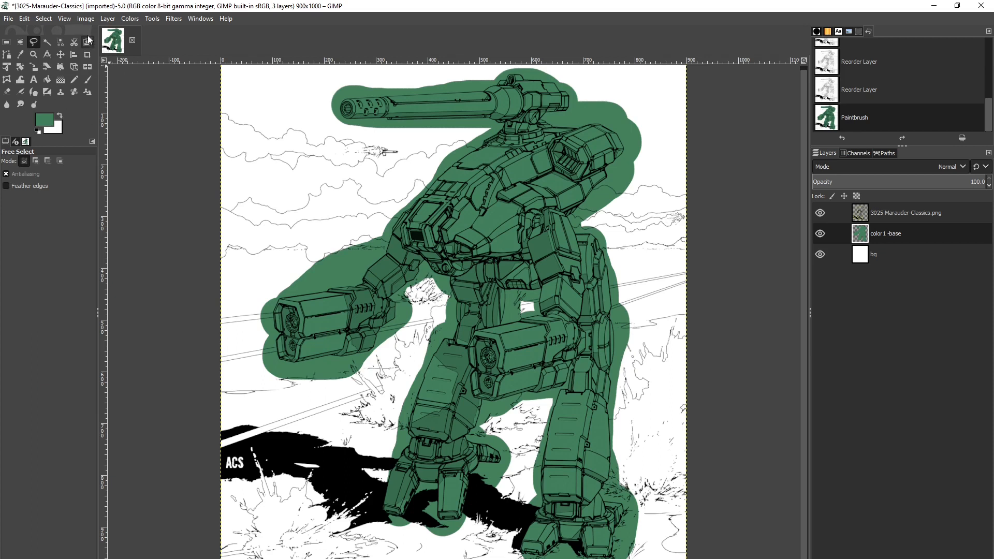
left_click(69, 20)
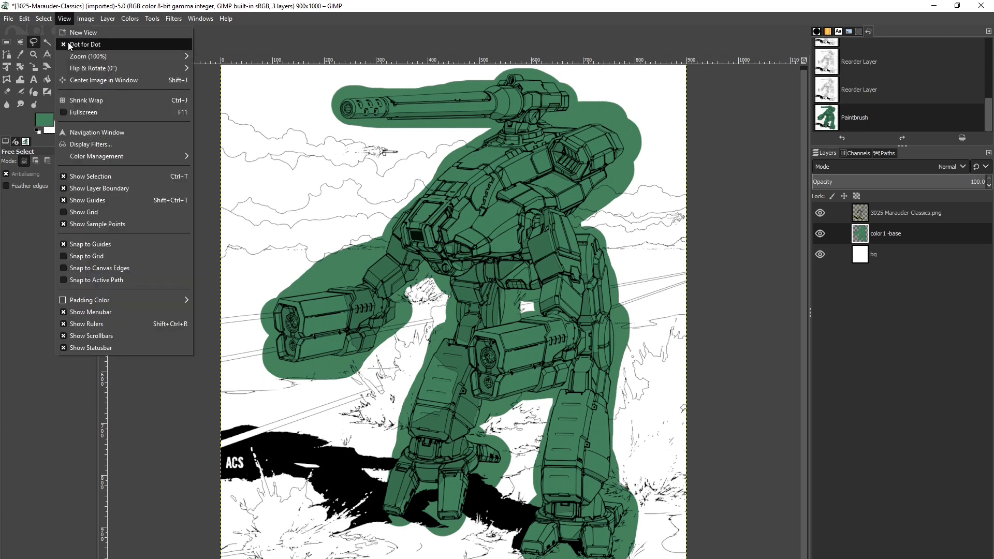
mouse_move(76, 60)
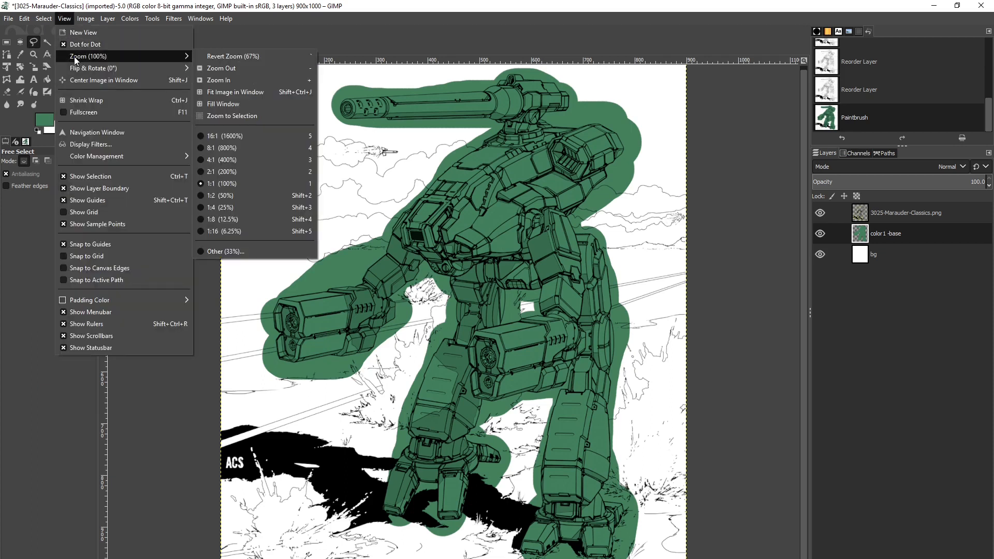
left_click(219, 161)
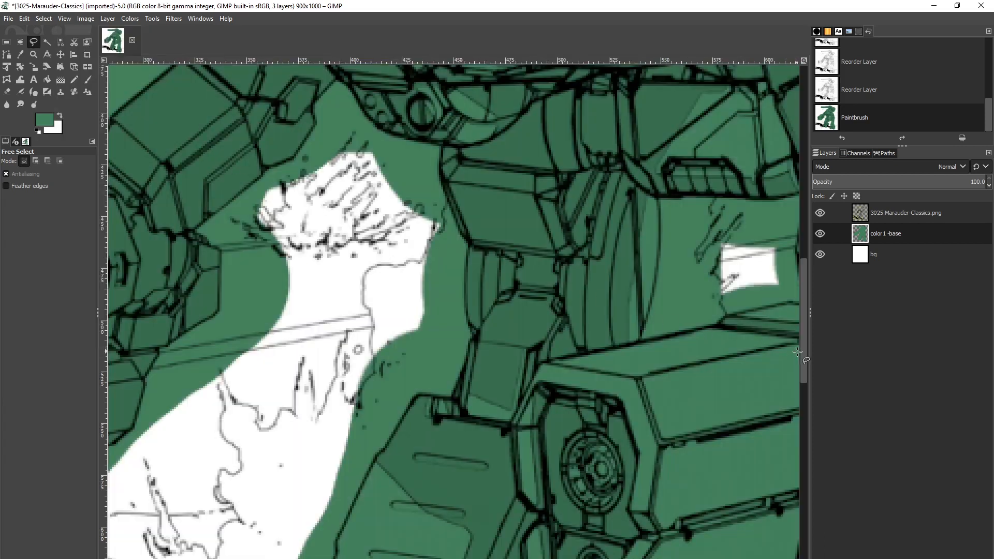
left_click_drag(804, 352, 830, 117)
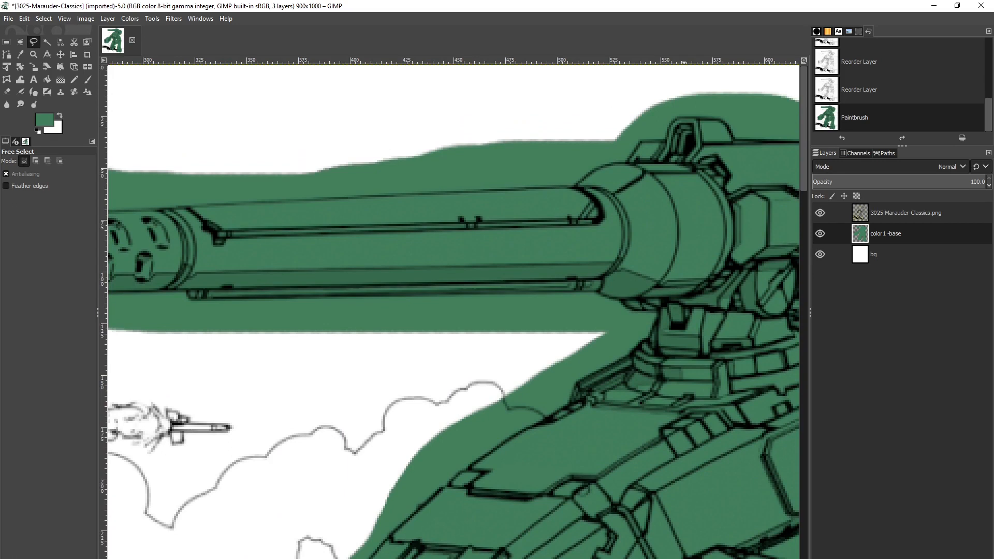
left_click_drag(518, 558, 567, 558)
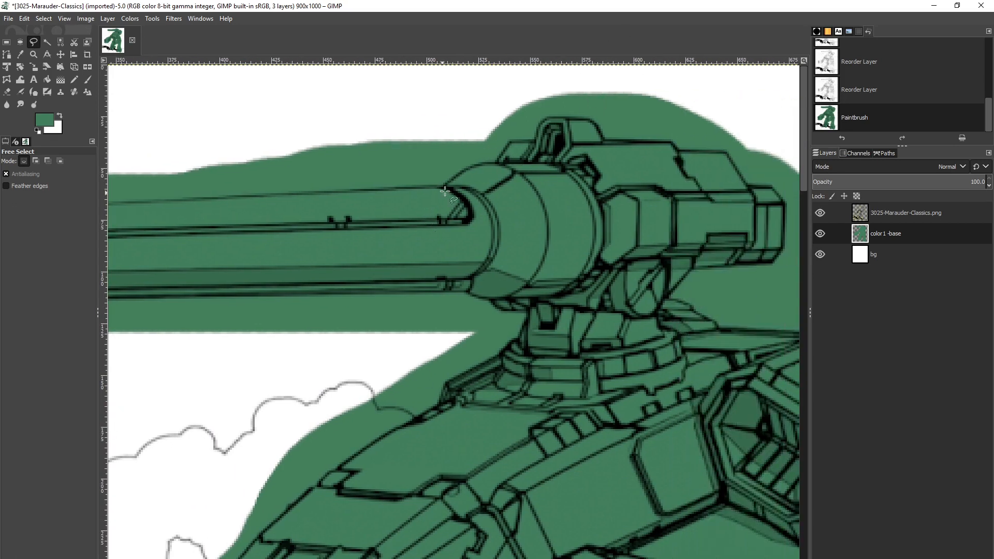
mouse_move(496, 558)
left_mouse_down()
mouse_move(367, 558)
mouse_move(525, 558)
left_mouse_up()
left_click(565, 119)
left_click(589, 119)
left_click(567, 118)
left_click(556, 117)
left_click(547, 117)
left_click(541, 124)
left_click(538, 128)
left_click(536, 135)
left_click(535, 140)
left_click(510, 141)
left_click(496, 163)
left_click(481, 162)
left_click(471, 166)
left_click(458, 174)
left_click(444, 186)
- Continue the Free Select outline along the cannon's upper edge, around its muzzle, and back along its underside to the turret
left_click_drag(500, 558, 386, 558)
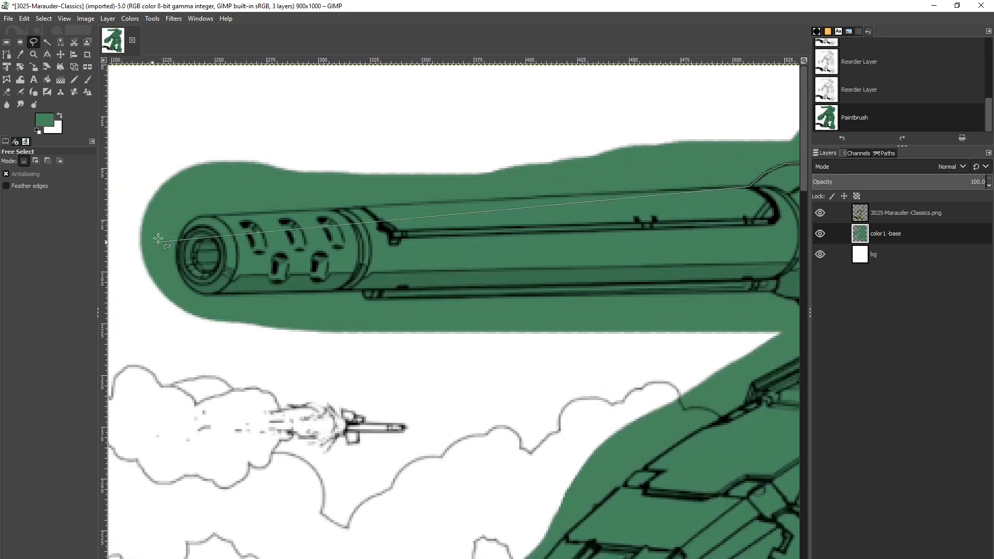
left_click(189, 221)
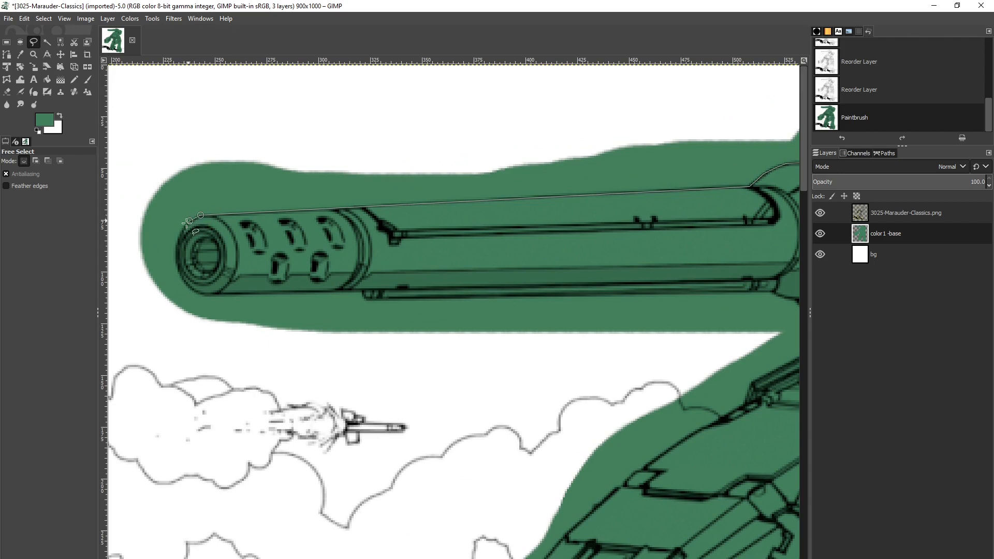
left_click(184, 228)
left_click(177, 237)
left_click(175, 253)
left_click(177, 270)
left_click(184, 280)
left_click(192, 288)
left_click(362, 291)
left_click(365, 295)
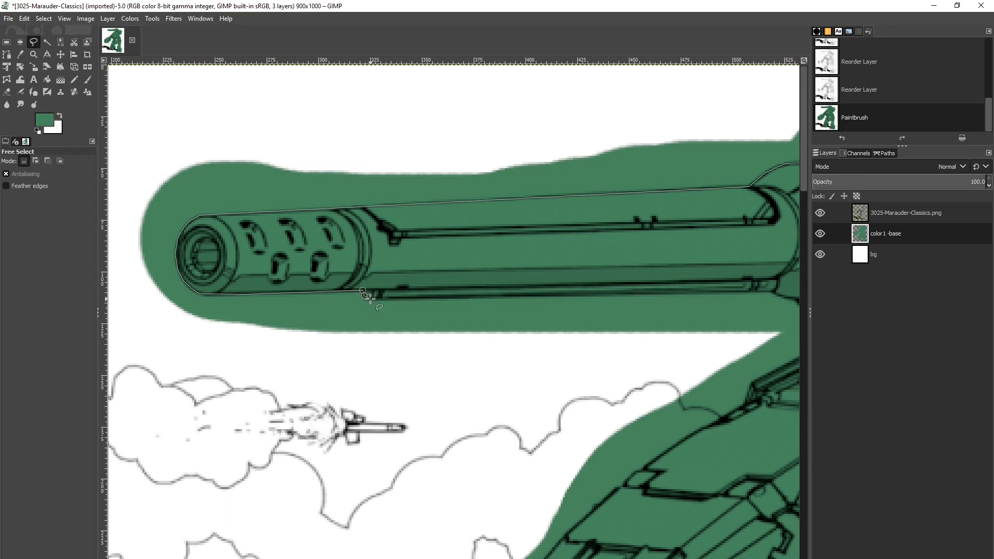
left_click(447, 297)
left_click_drag(330, 558, 394, 558)
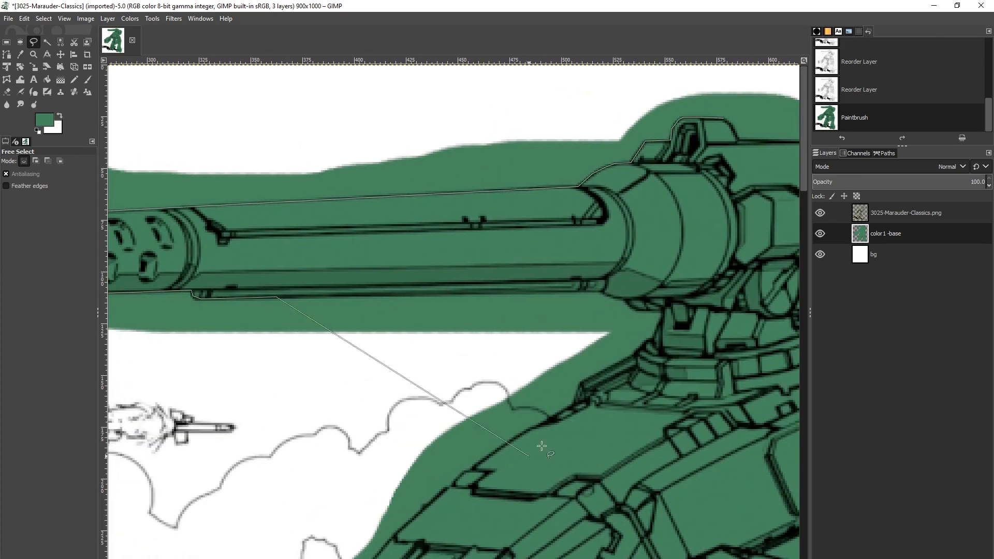
left_click(606, 294)
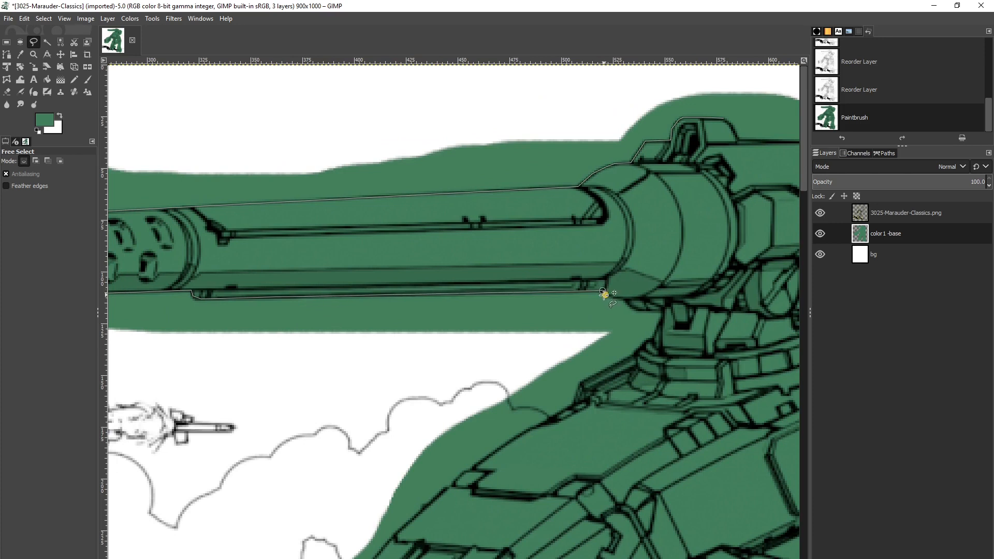
- Trace the outline beneath the cannon mount, down the turret base, and along the upper hull to the notched armor panel
left_click(611, 297)
left_click(623, 300)
left_click(630, 306)
left_click(637, 310)
left_click(663, 310)
left_click(651, 339)
left_click(646, 342)
left_click(638, 351)
left_click(632, 357)
left_click(580, 382)
left_click(572, 404)
left_click(540, 425)
left_click(519, 437)
left_click(491, 454)
left_click(475, 465)
left_click(471, 470)
- Close the free selection through the background around the cannon and delete the excess green inside it from the color1 -base layer
mouse_move(806, 161)
left_mouse_down()
mouse_move(815, 228)
mouse_move(824, 191)
left_mouse_up()
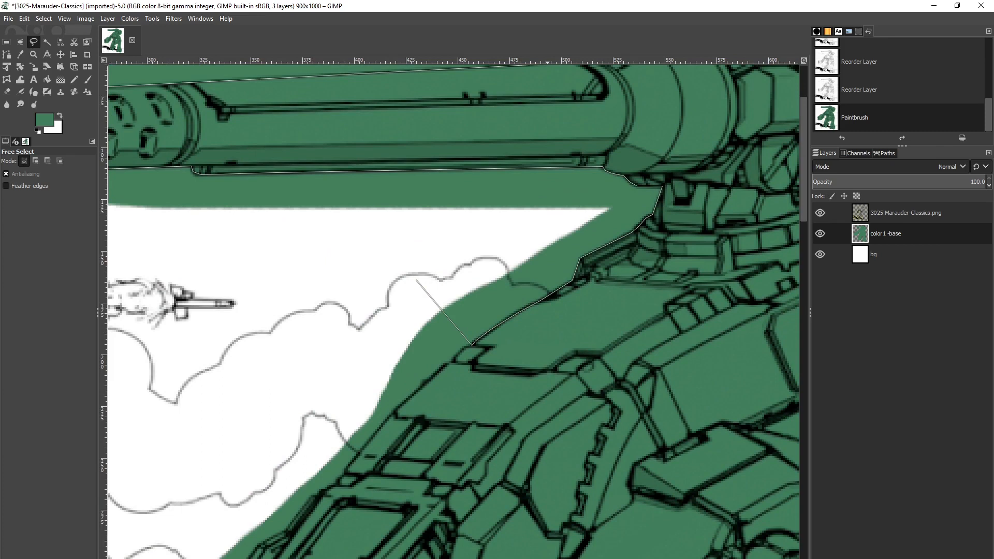
mouse_move(547, 558)
left_mouse_down()
mouse_move(451, 558)
mouse_move(534, 558)
left_mouse_up()
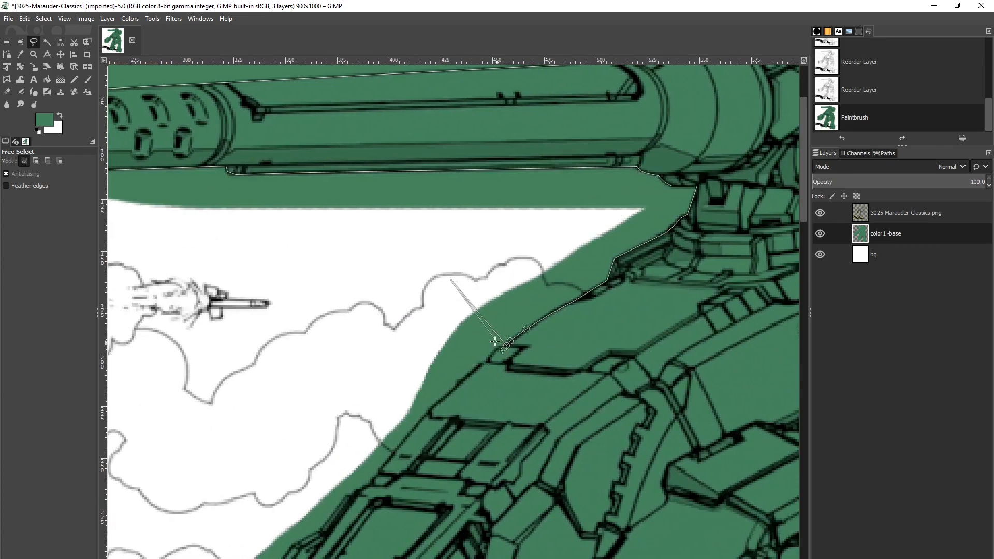
left_click(337, 275)
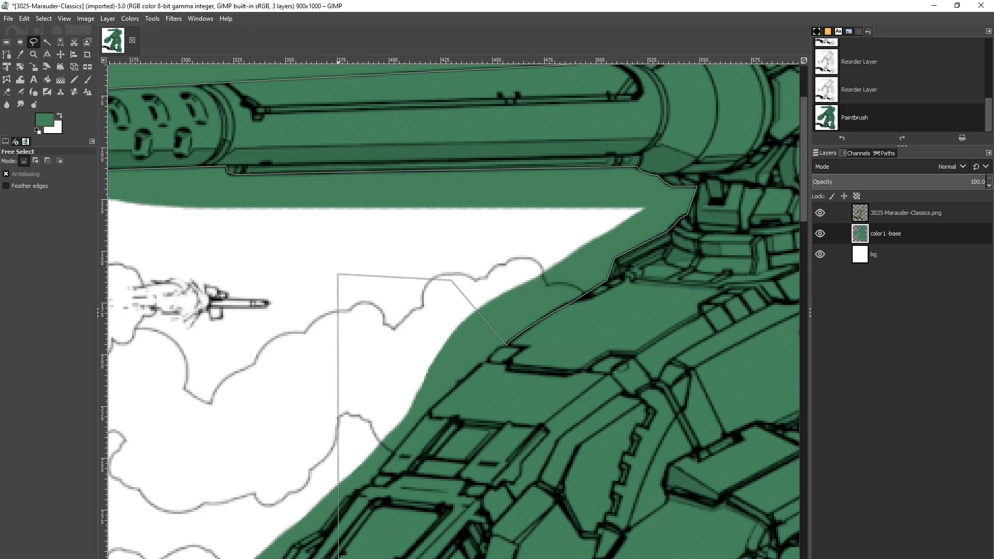
left_click_drag(461, 558, 320, 558)
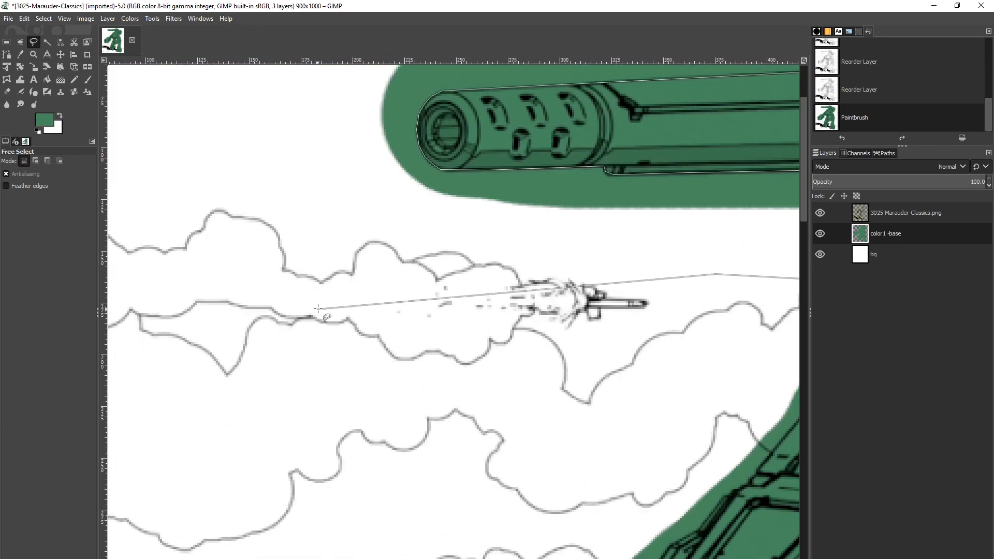
left_click(302, 242)
left_click(257, 113)
scroll(808, 186, "up", 3)
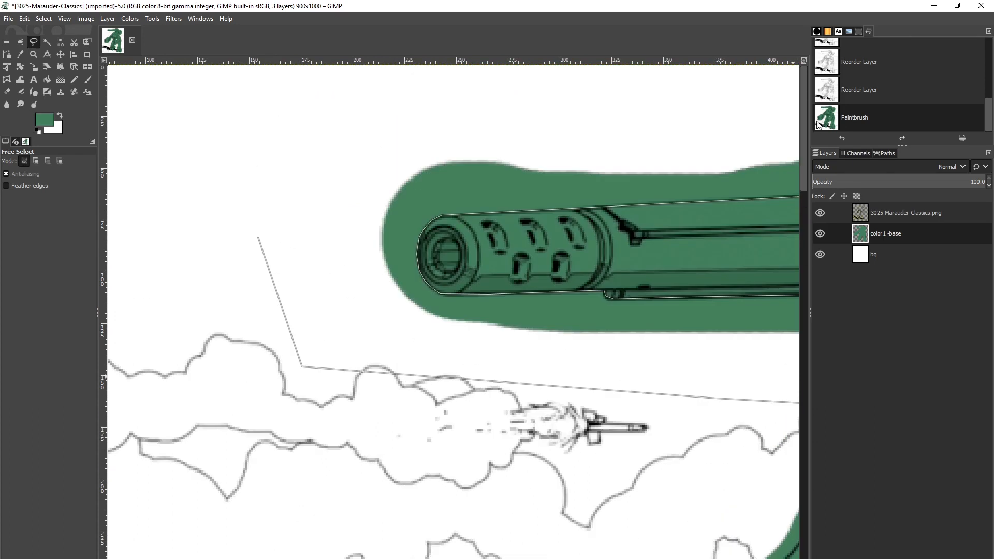
left_click(321, 131)
left_click(536, 77)
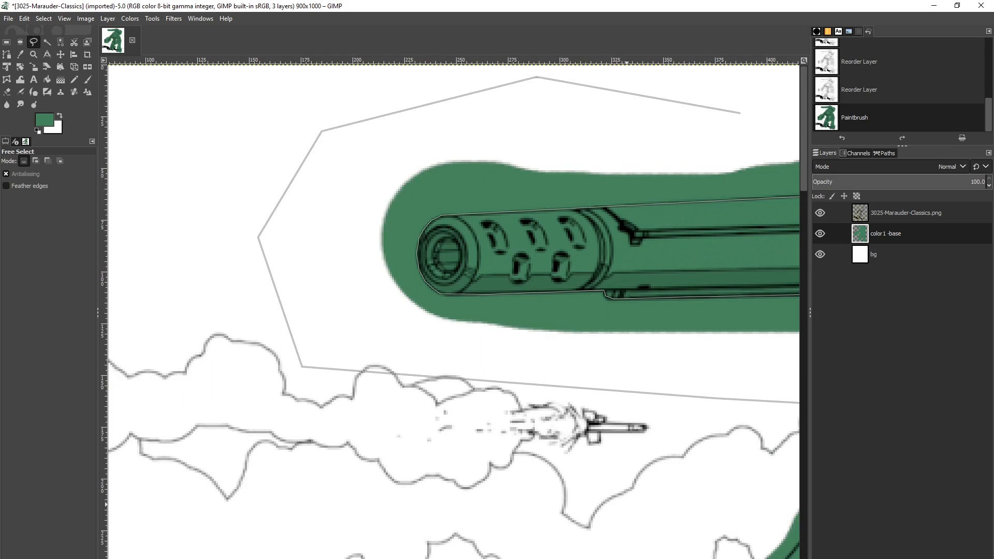
left_click(740, 113)
scroll(556, 108, "right", 10)
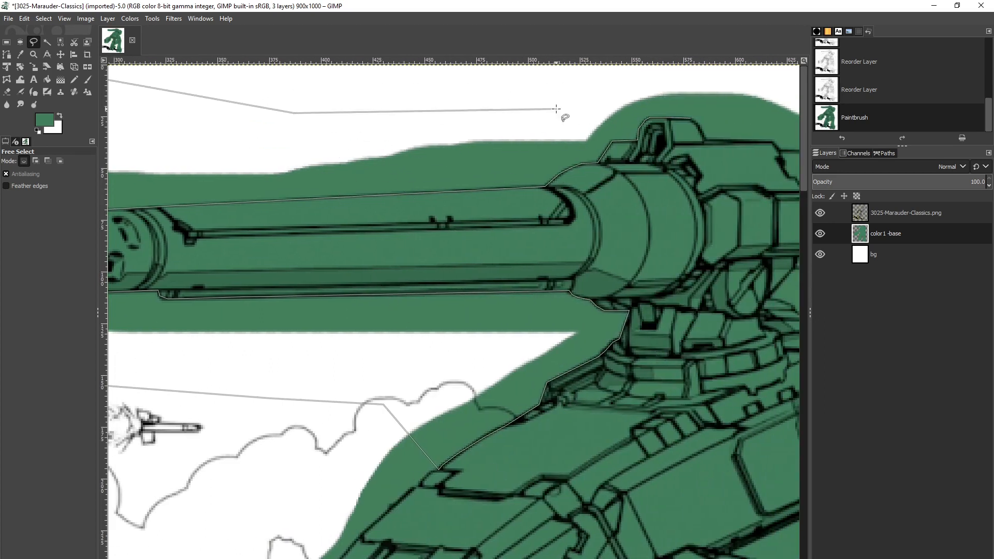
left_click(689, 75)
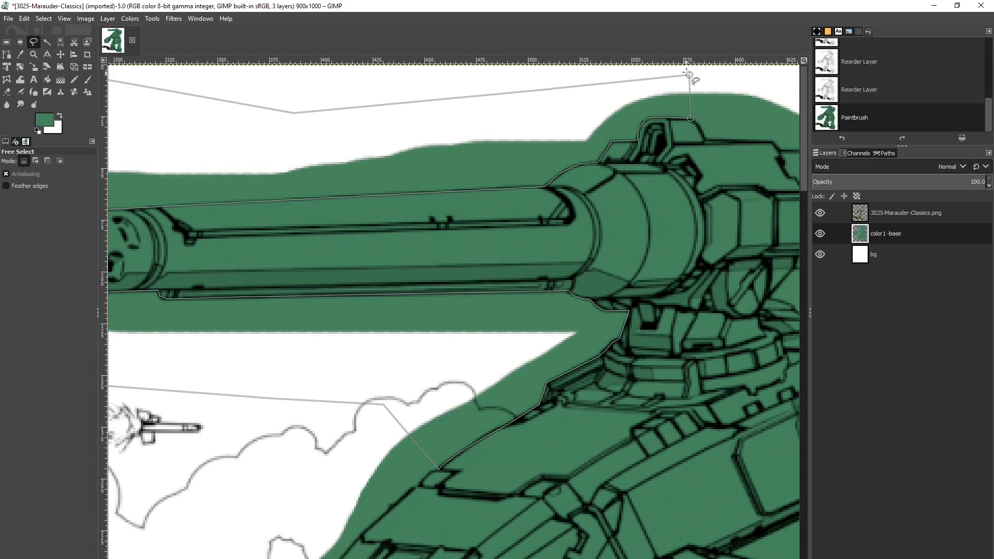
left_click(690, 118)
left_click(6, 43)
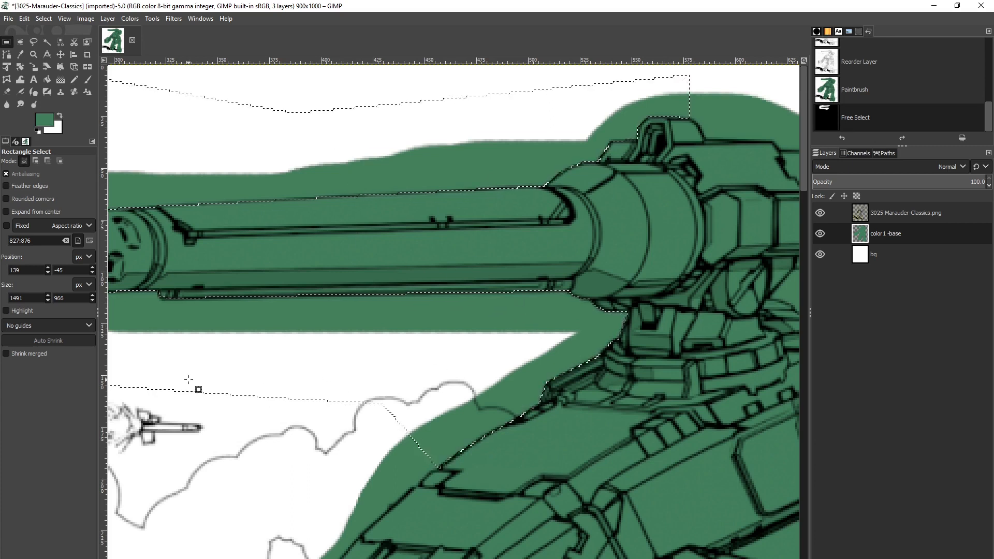
key("Delete")
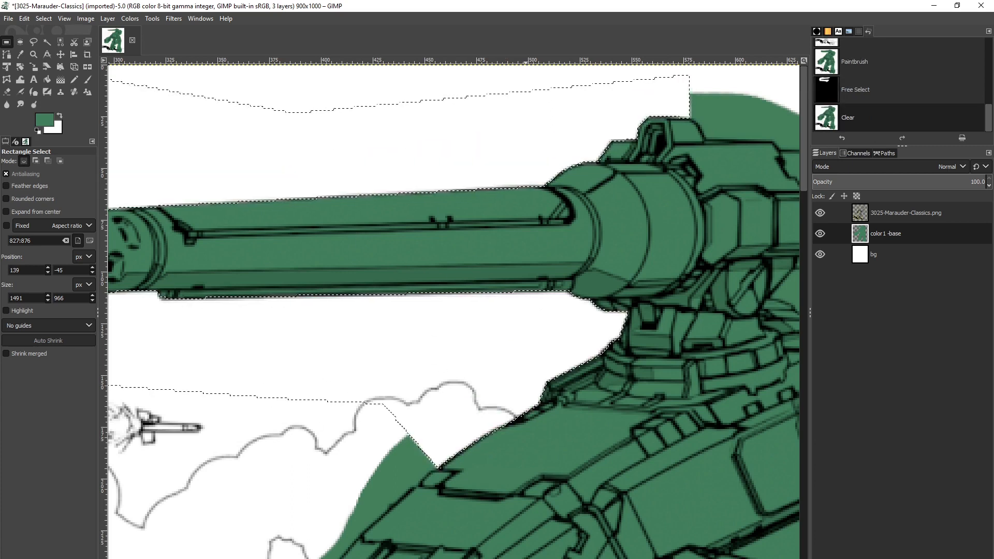
- Inspect the trimmed green edge along the cannon barrel, turret housing and upper hull
scroll(453, 308, "left", 10)
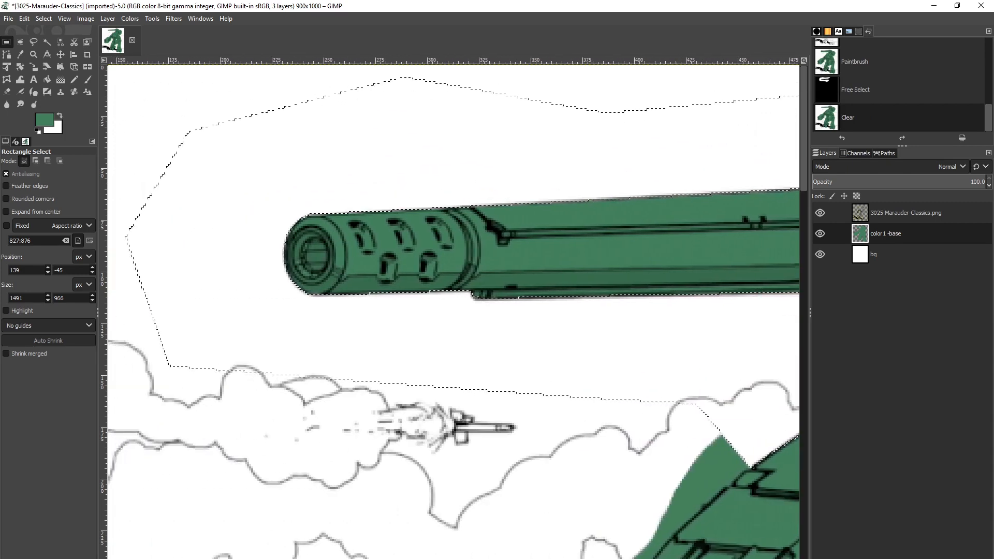
scroll(454, 308, "right", 7)
scroll(453, 308, "left", 7)
scroll(454, 308, "right", 4)
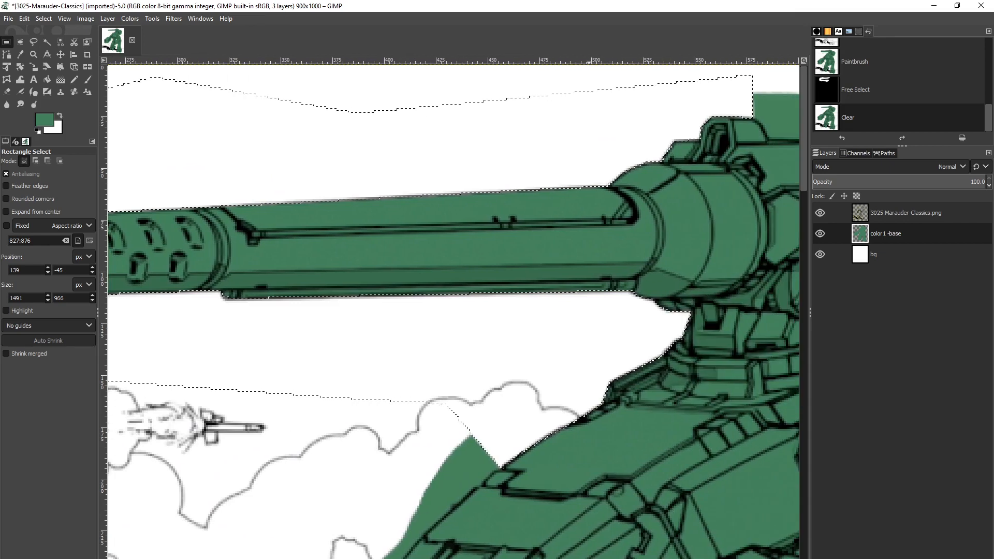
scroll(453, 308, "right", 2)
scroll(454, 308, "left", 4)
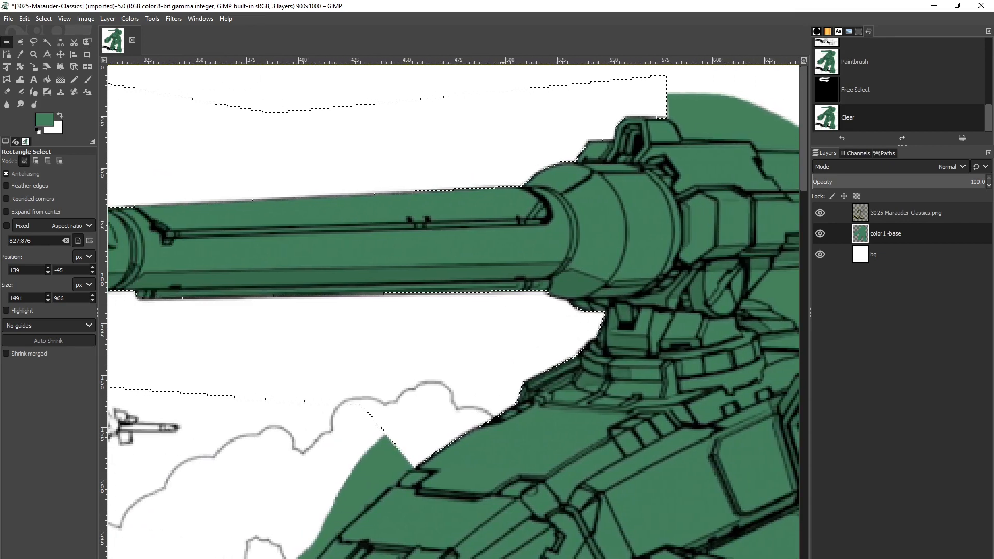
scroll(453, 308, "right", 1)
scroll(454, 308, "left", 2)
scroll(454, 308, "right", 1)
scroll(454, 308, "right", 6)
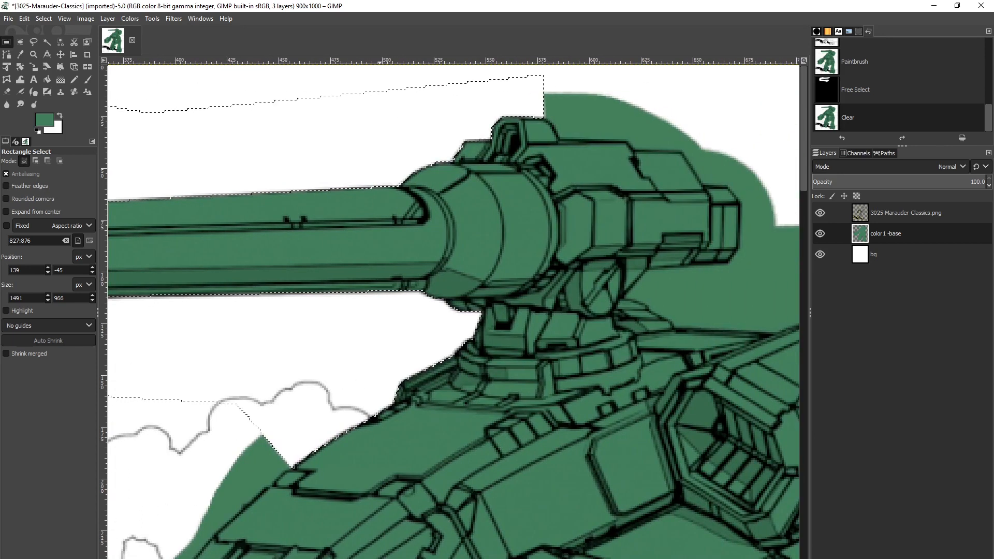
- Clear the current selection and trace a new Free Select outline from the turret's hatch over its top and down its rear
key("ctrl+shift+a")
key("f")
left_click(536, 89)
left_click(544, 120)
left_click(558, 139)
left_click(628, 142)
left_click(633, 150)
left_click(682, 152)
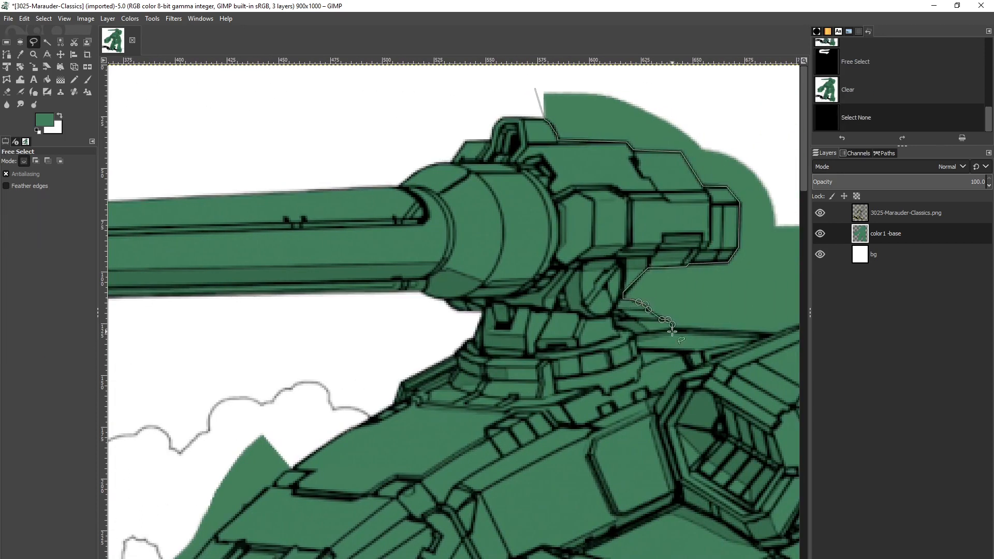
left_click(672, 331)
- Continue the outline around the rear shoulder pod and down its underside toward the mech's near arm
scroll(771, 331, "right", 6)
left_click(580, 325)
left_click(652, 415)
scroll(647, 426, "down", 6)
left_click(583, 196)
left_click(562, 211)
left_click(538, 232)
left_click(459, 422)
left_click(518, 423)
- Trace the outline down the outer edge of the mech's right-hand leg in the drawing to the rear of its ankle
left_click_drag(803, 211, 803, 303)
left_click(611, 448)
left_click_drag(803, 270, 804, 415)
left_click(591, 439)
left_click_drag(804, 449, 804, 484)
left_click(550, 348)
left_click(571, 384)
left_click(645, 392)
left_click(652, 431)
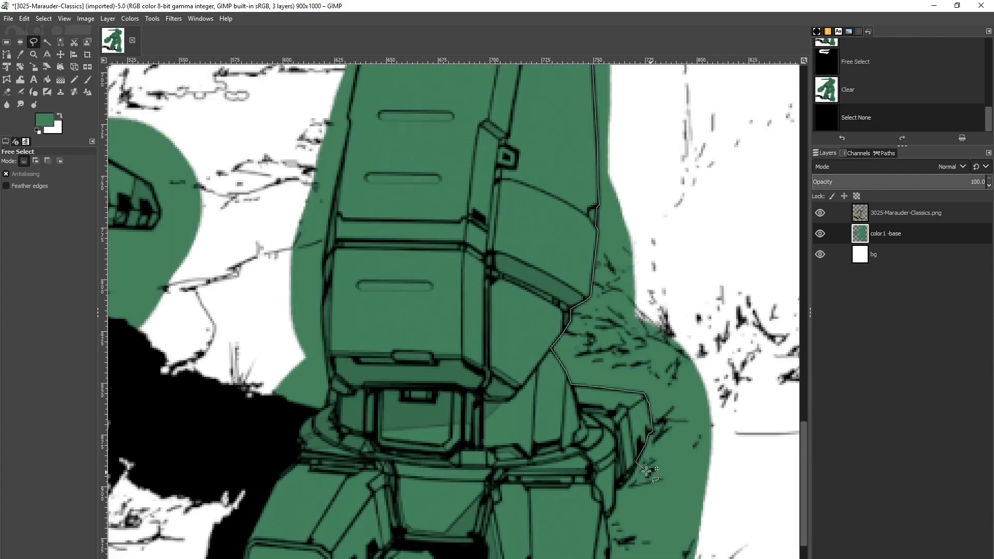
- Continue the outline around the toes of the right-hand foot and up the inner edge of that leg
scroll(614, 507, "down", 3)
left_click(503, 485)
left_click(481, 420)
left_click(331, 482)
left_click(238, 470)
left_click(322, 217)
scroll(323, 218, "up", 8)
left_click(400, 242)
left_click(422, 212)
- Trace under the near gun arm, down the inner edge of the left-hand leg, and around its rear toe
scroll(334, 247, "left", 6)
left_click(498, 289)
left_click(454, 281)
left_click(433, 372)
left_click(429, 391)
left_click(387, 426)
left_click(476, 461)
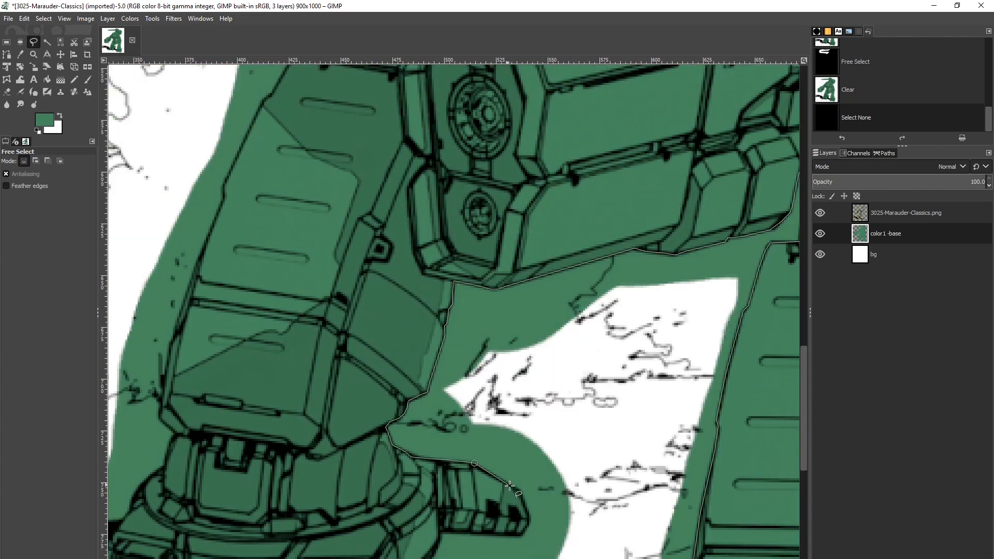
left_click(443, 532)
- Continue the outline around the left-hand foot and up the outer edge of that leg to the hip
left_click_drag(803, 373, 803, 442)
left_click(280, 330)
scroll(128, 464, "left", 5)
left_click(382, 252)
left_click(444, 150)
scroll(445, 150, "up", 8)
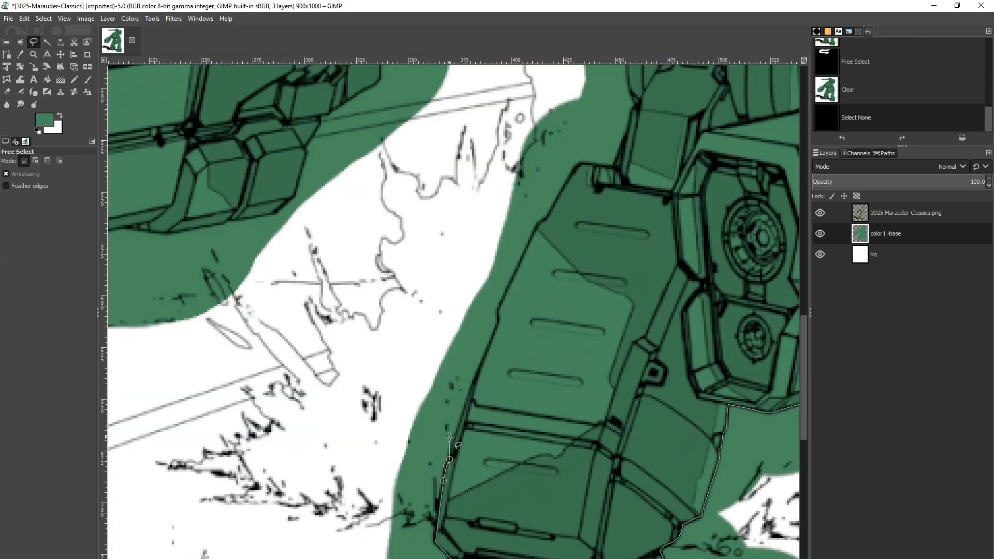
left_click(559, 190)
scroll(560, 190, "up", 4)
left_click(603, 144)
- Trace the outline along the lower hull and around the outstretched gun arm
scroll(603, 145, "up", 4)
left_click(497, 251)
left_click(381, 484)
left_click(318, 267)
left_click(237, 366)
left_click_drag(803, 311, 814, 254)
scroll(237, 366, "left", 6)
left_click(269, 289)
left_click(458, 343)
- Trace the outline up the cockpit nose and along the upper hull to the previously trimmed edge
left_click(408, 382)
left_click(433, 346)
left_click(466, 324)
left_click(514, 264)
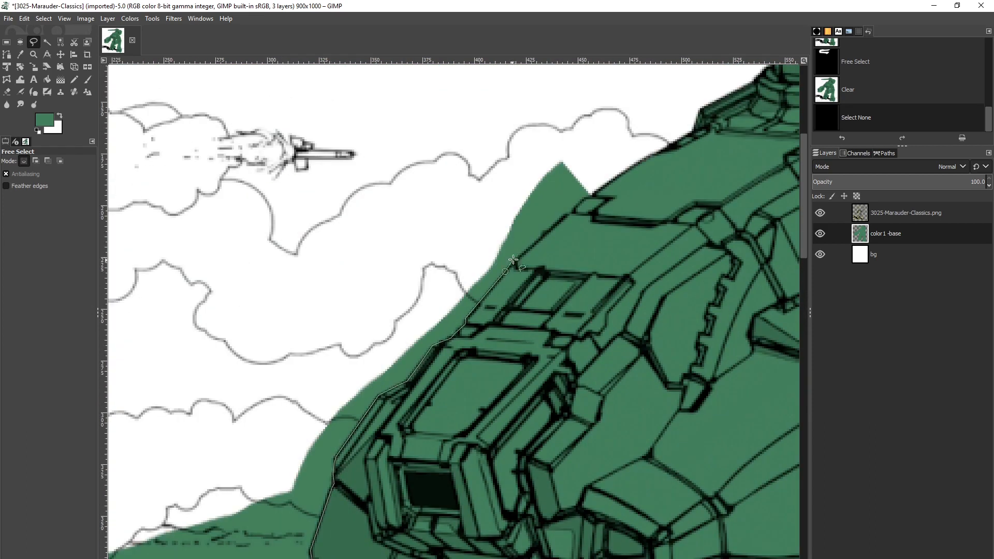
scroll(514, 262, "right", 5)
left_click(356, 190)
- Extend the Free Select outline from the upper hull loosely around the excess green outside the outstretched gun arm
left_click(274, 114)
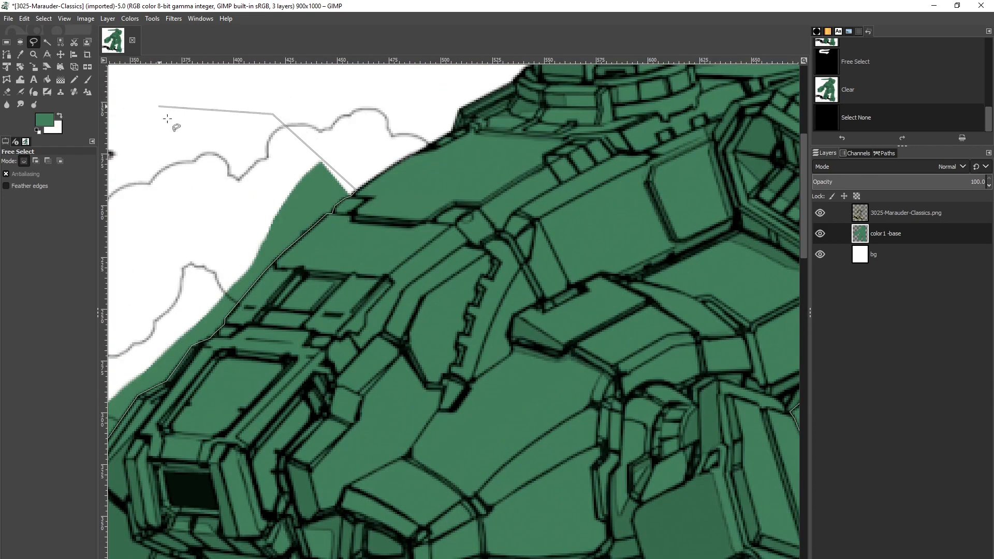
left_click(86, 19)
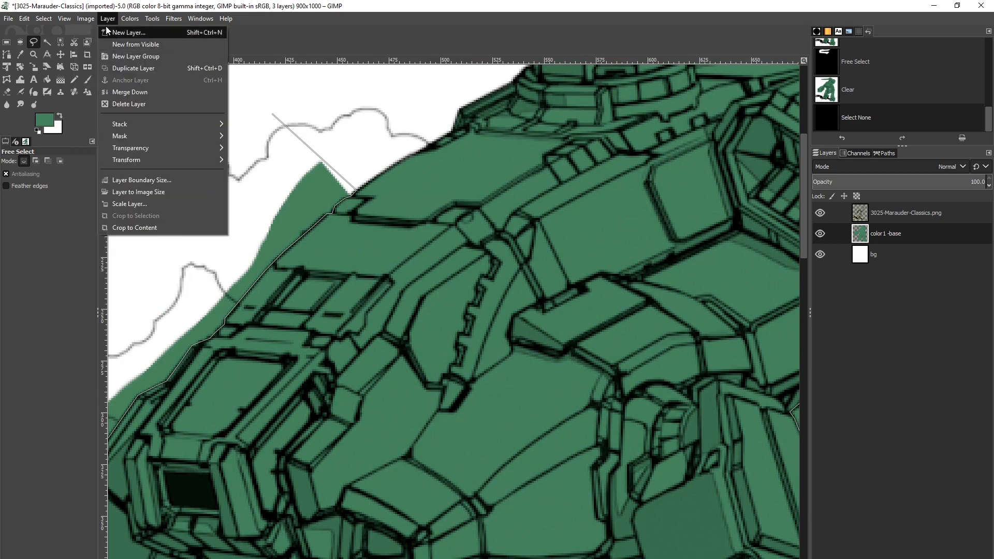
left_click(107, 18)
left_click(64, 18)
mouse_move(87, 57)
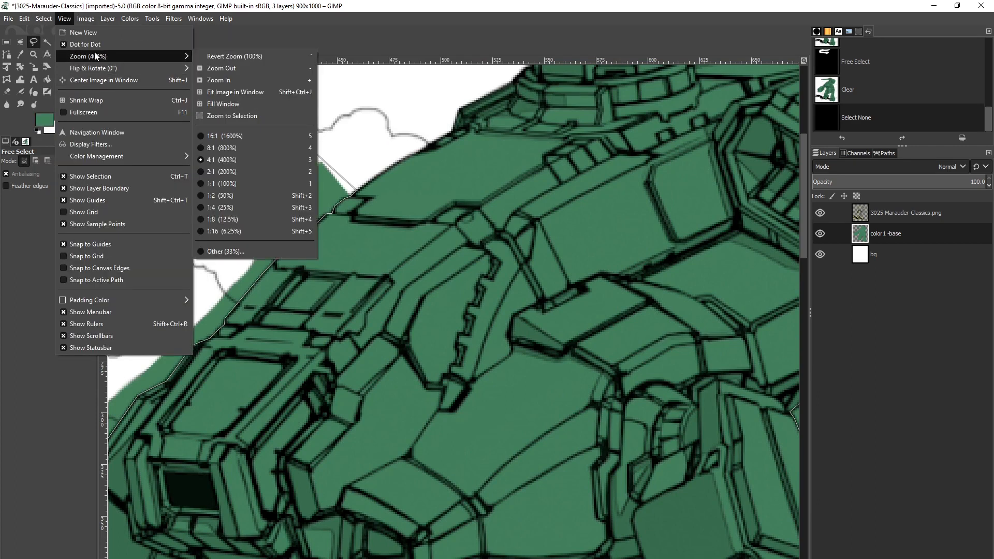
left_click(223, 182)
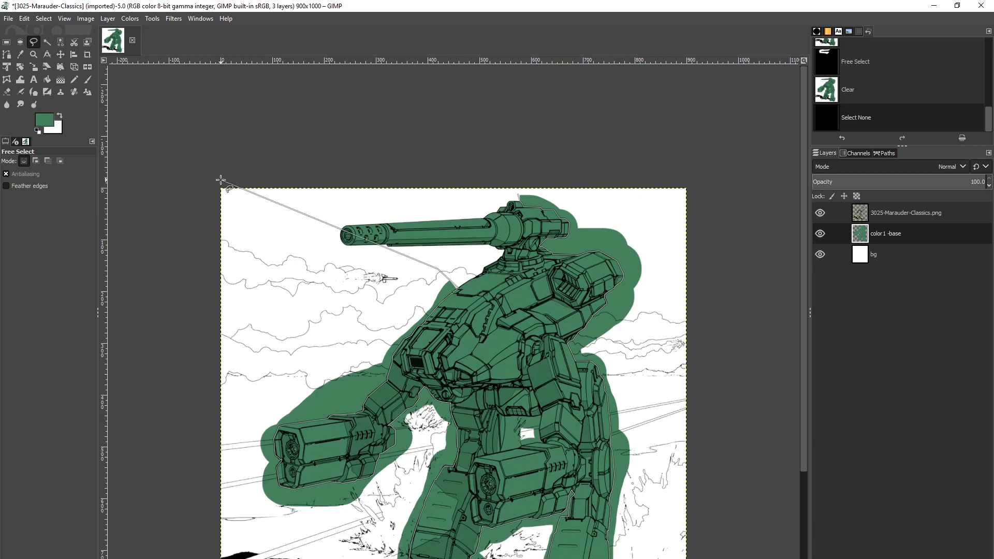
left_click(342, 311)
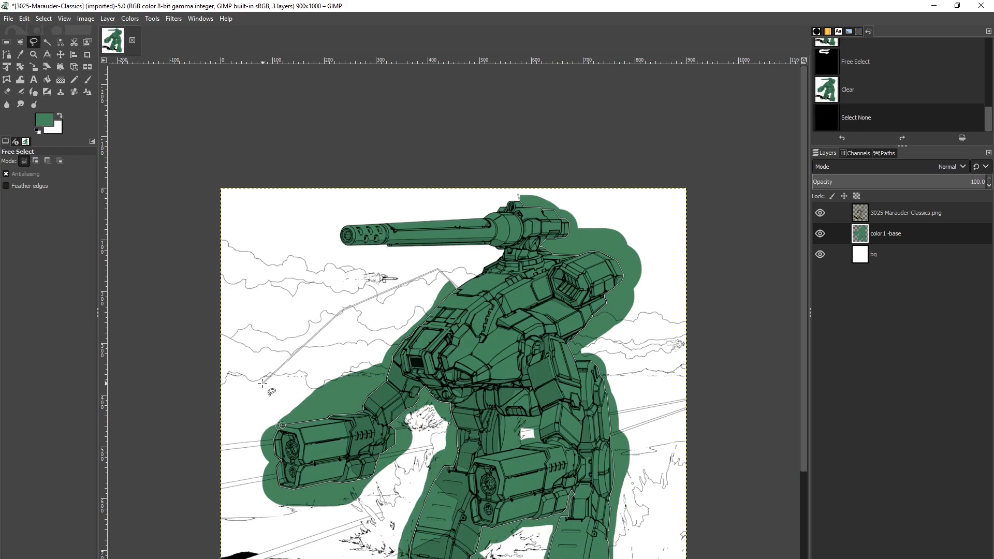
left_click(234, 428)
left_click(234, 502)
left_click(317, 557)
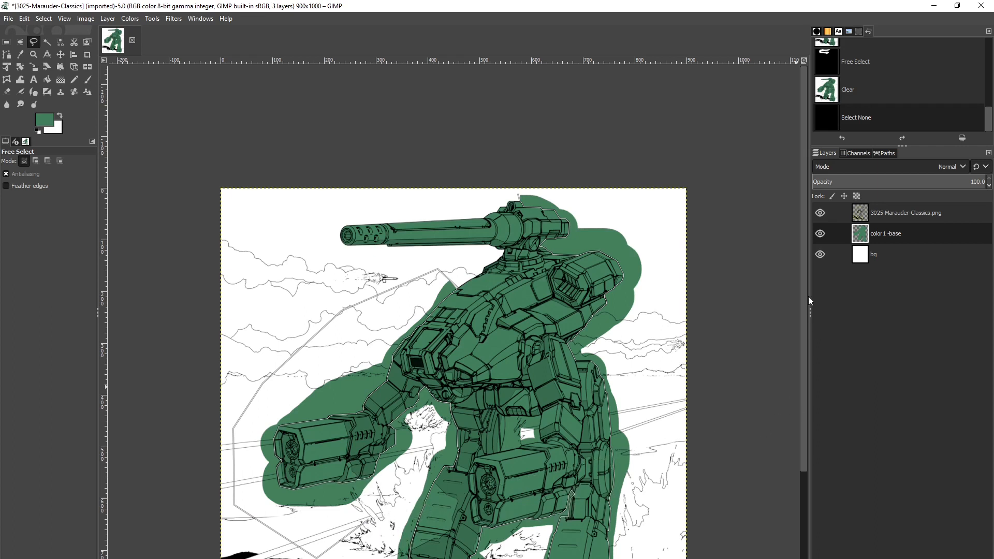
- Carry the selection boundary past the outer side of the left-hand leg and beneath its foot, outside the green fringe
scroll(806, 312, "down", 2)
left_click_drag(804, 308, 805, 388)
left_click(399, 364)
left_click(370, 441)
left_click(344, 525)
left_click(334, 539)
left_click(389, 556)
left_click(447, 555)
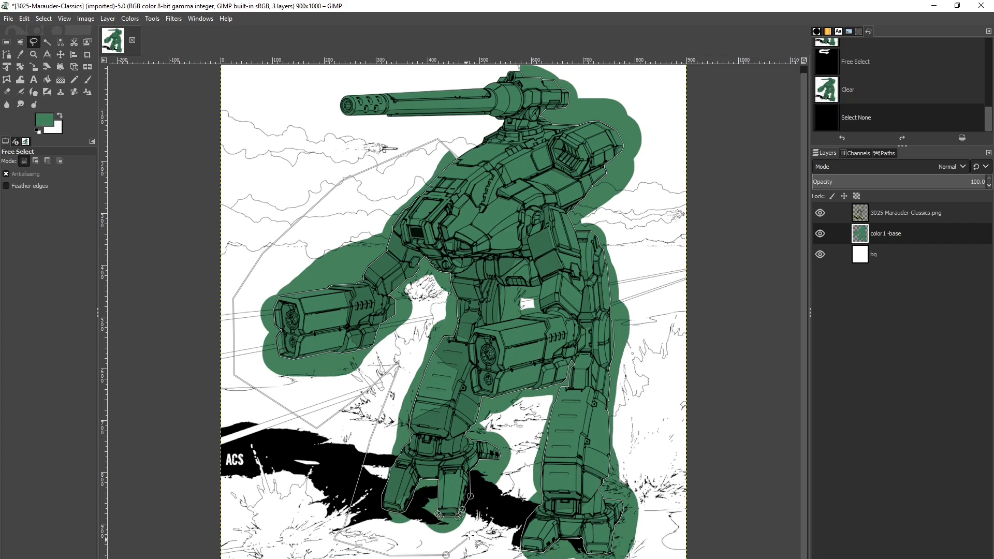
- Run the selection boundary up, across and back down the white gap between the legs, enclosing the green fringe there
left_click(498, 505)
left_click(523, 449)
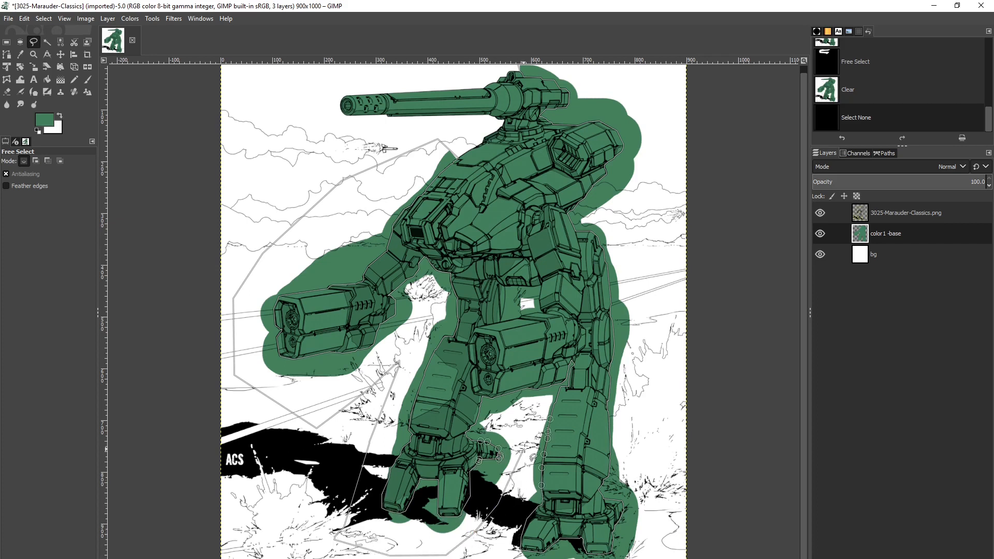
left_click(495, 421)
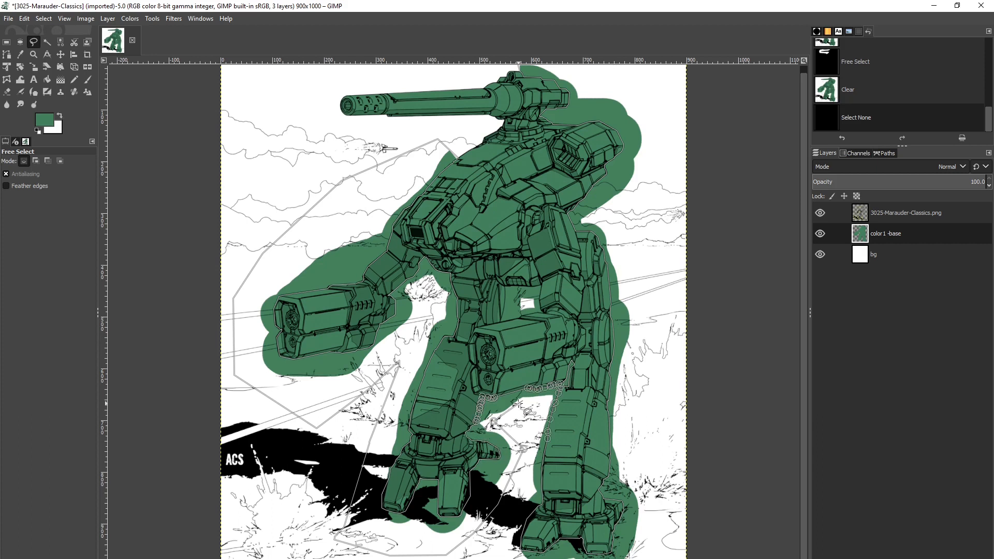
left_click(522, 401)
left_click(548, 399)
left_click(535, 436)
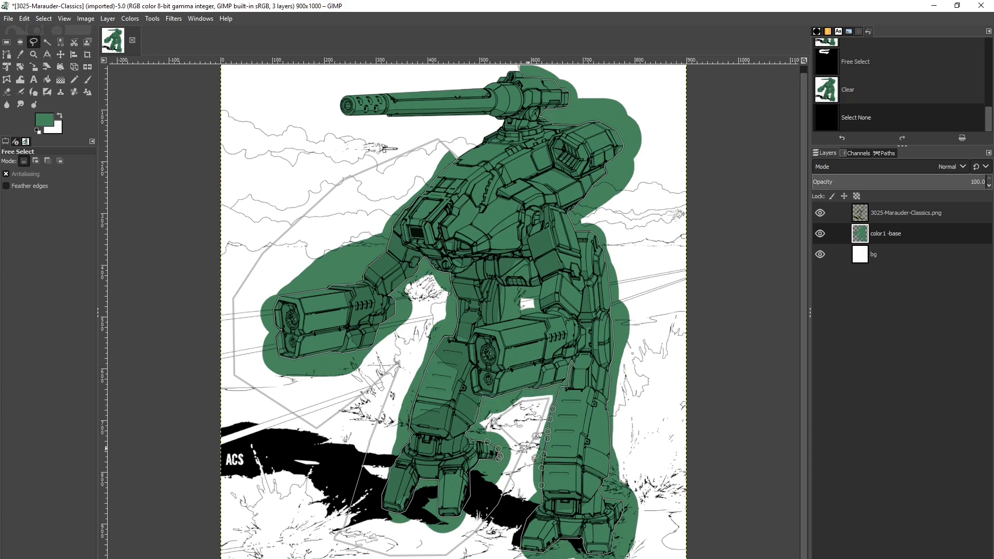
left_click(531, 454)
left_click(530, 488)
left_click(519, 509)
left_click(504, 538)
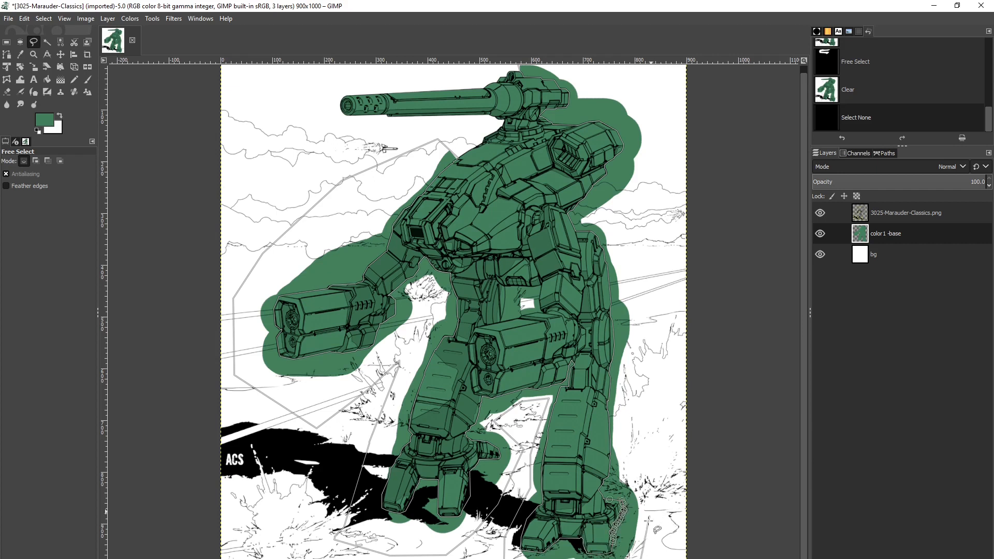
- Bring the boundary up outside the right-hand leg and rear hull and over the top cannon to its starting point
left_click(649, 304)
left_click(649, 225)
left_click(666, 124)
left_click(650, 95)
left_click(583, 72)
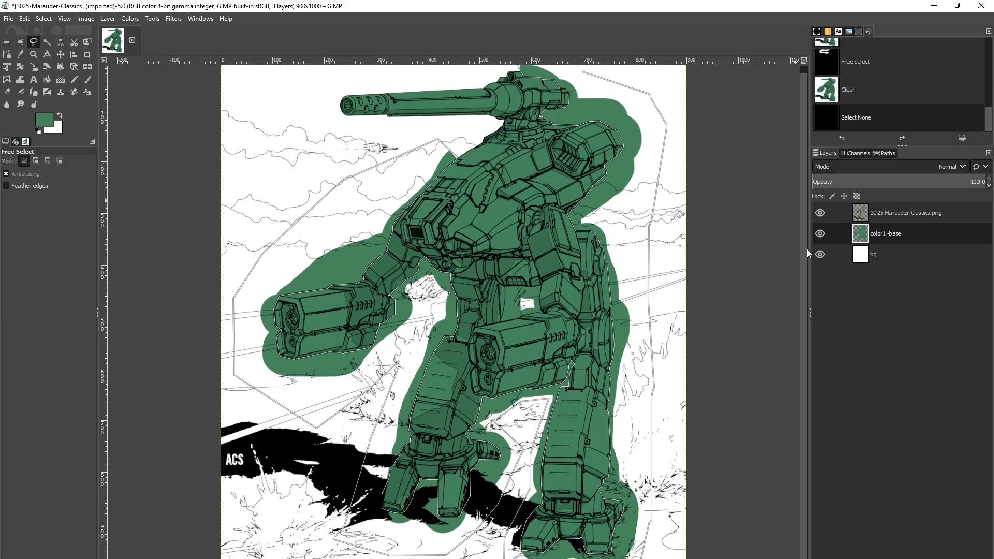
left_click_drag(802, 282, 806, 240)
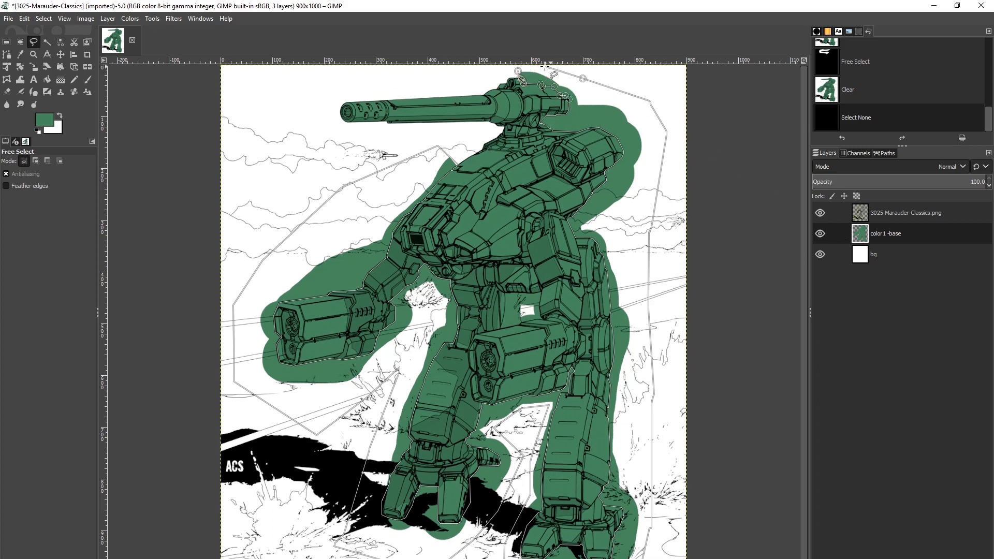
left_click(540, 68)
left_click(517, 70)
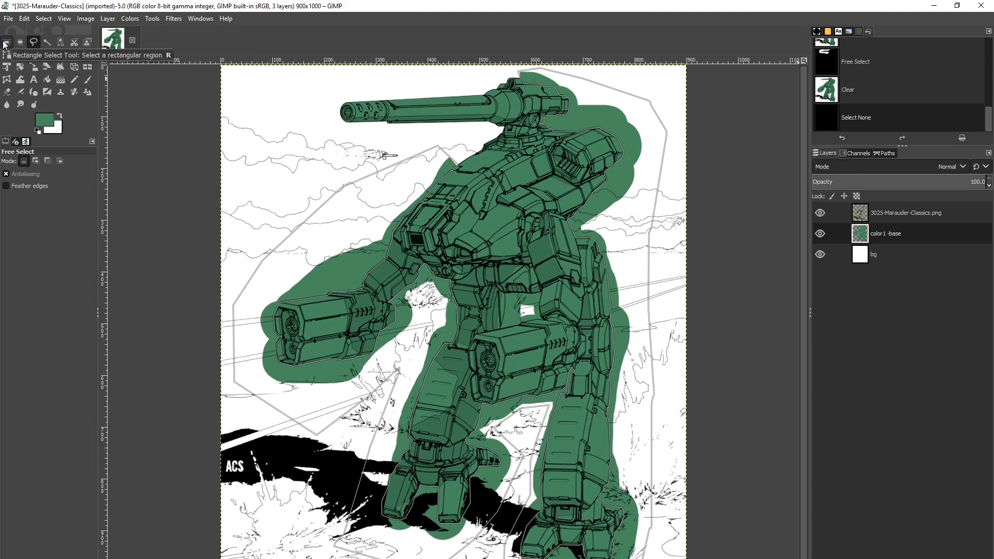
- Commit the free selection, clear the excess green around the mech from the color1 -base layer, and deselect
left_click(5, 45)
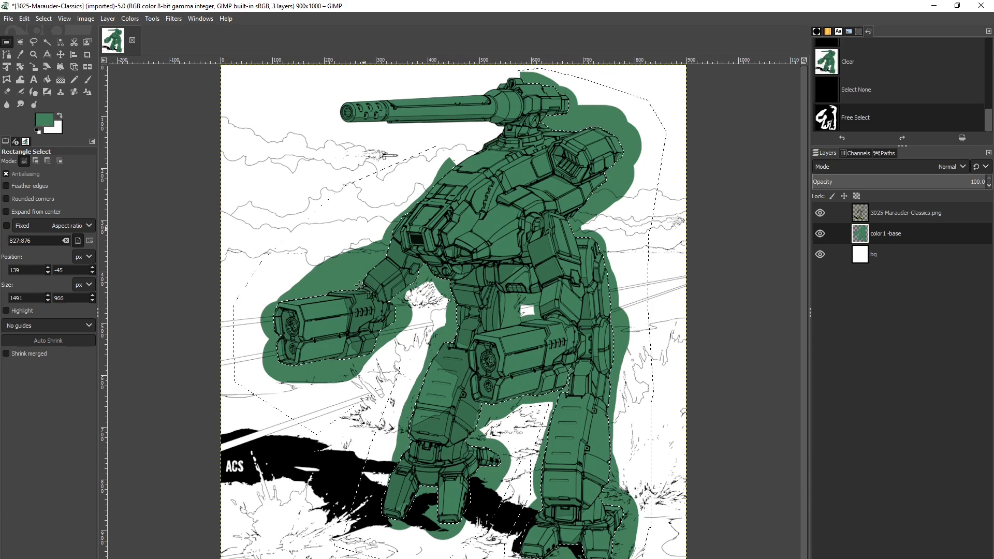
key("Delete")
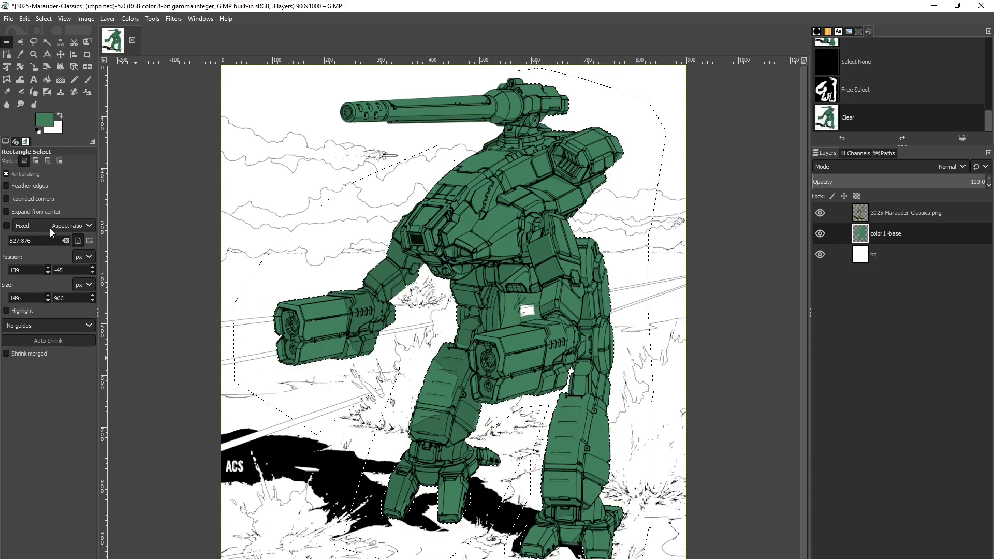
left_click(44, 18)
left_click(49, 43)
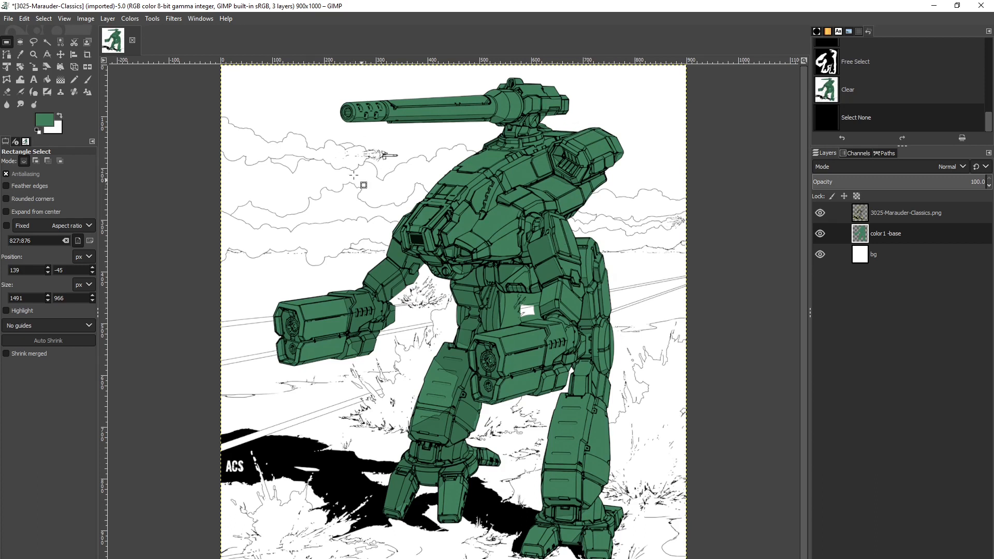
- Begin a Free Select outline at 400% zoom along the right-hand and upper edges of the gap above the near gun arm
left_click(33, 44)
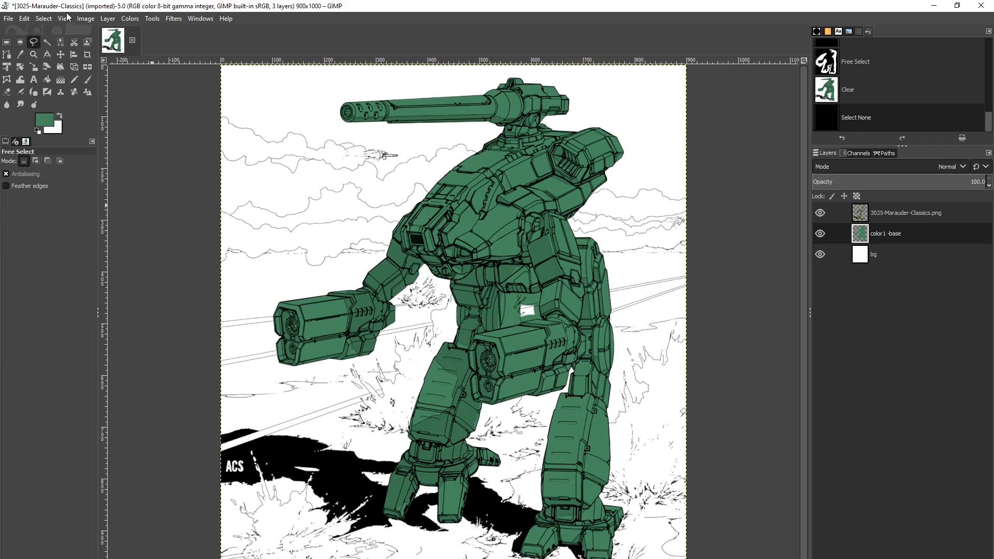
left_click(64, 19)
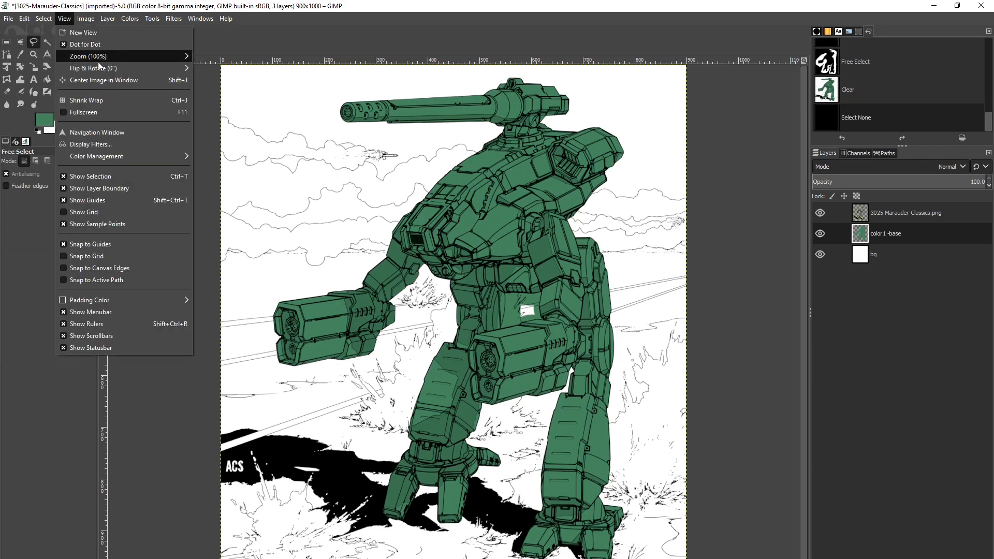
mouse_move(115, 58)
left_click(225, 160)
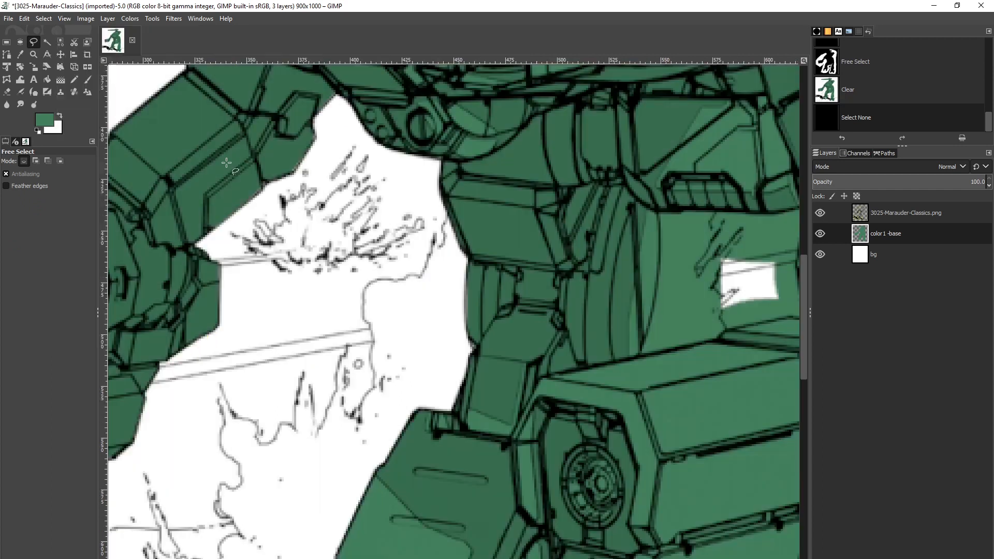
left_click_drag(433, 558, 495, 558)
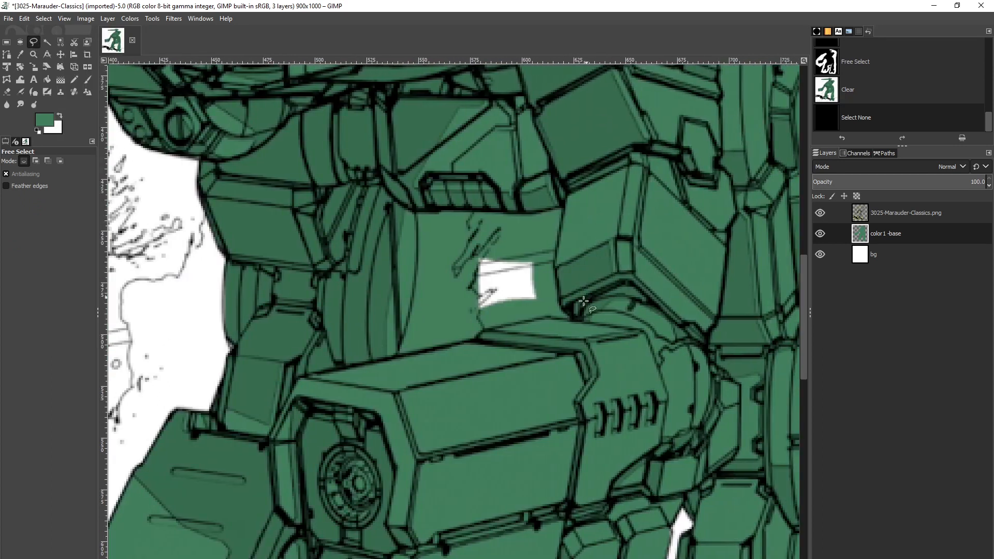
left_click(562, 308)
left_click(558, 297)
left_click(554, 264)
left_click(541, 211)
left_click(415, 211)
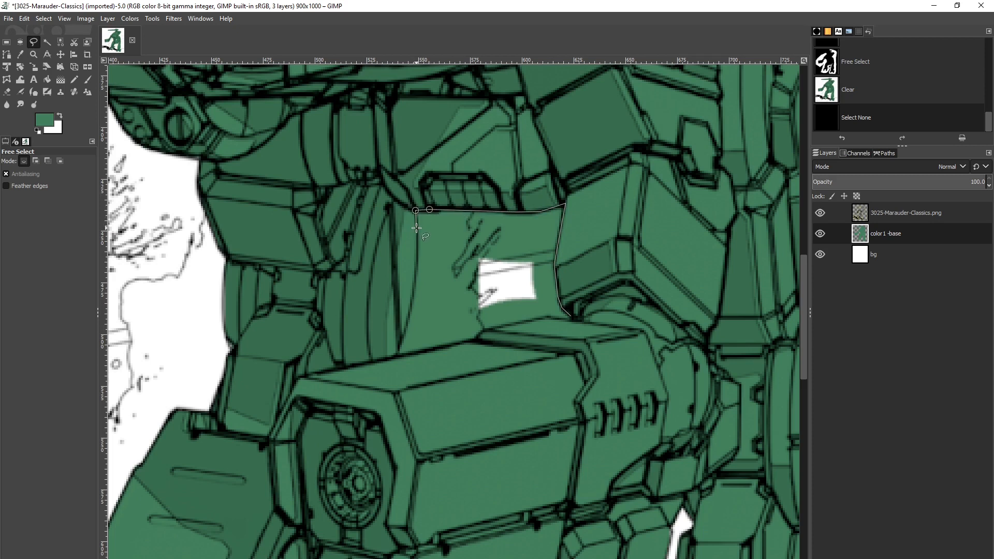
- Close the gap's outline down the inner leg edge and along the top of the near gun arm
left_click(398, 356)
left_click(448, 346)
left_click(484, 330)
left_click(550, 317)
left_click(569, 317)
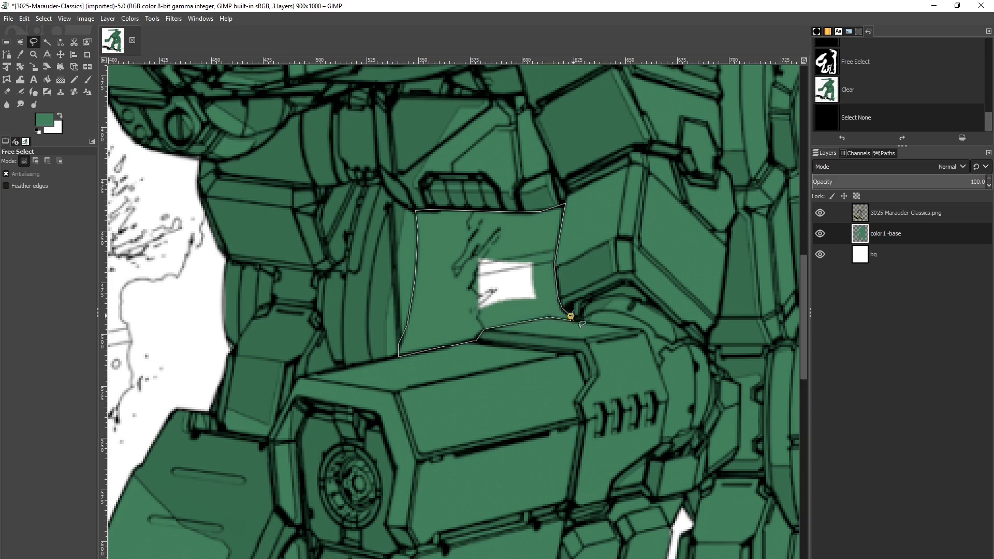
- Clear the green inside the outlined gap between the hips and near gun arm, and remove the selection
left_click(6, 44)
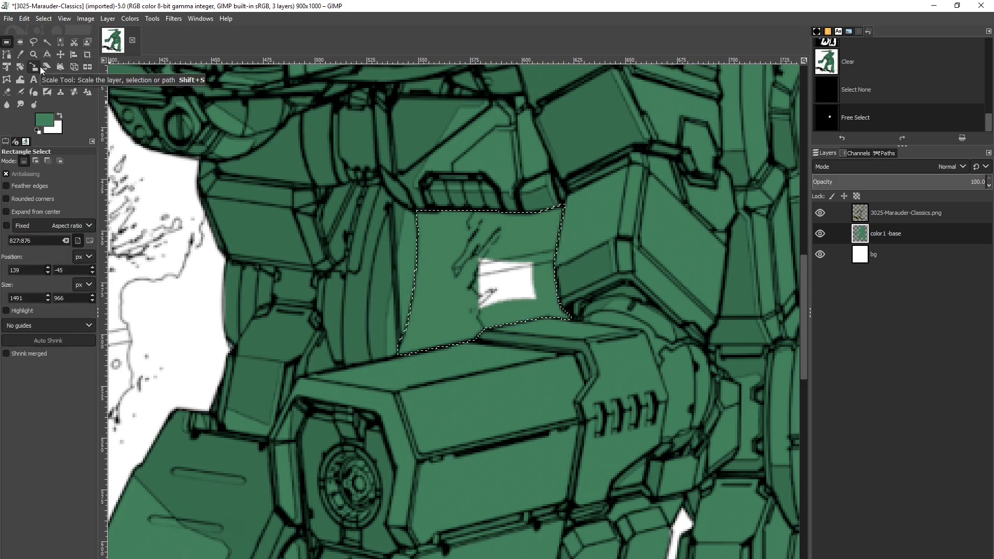
key("Delete")
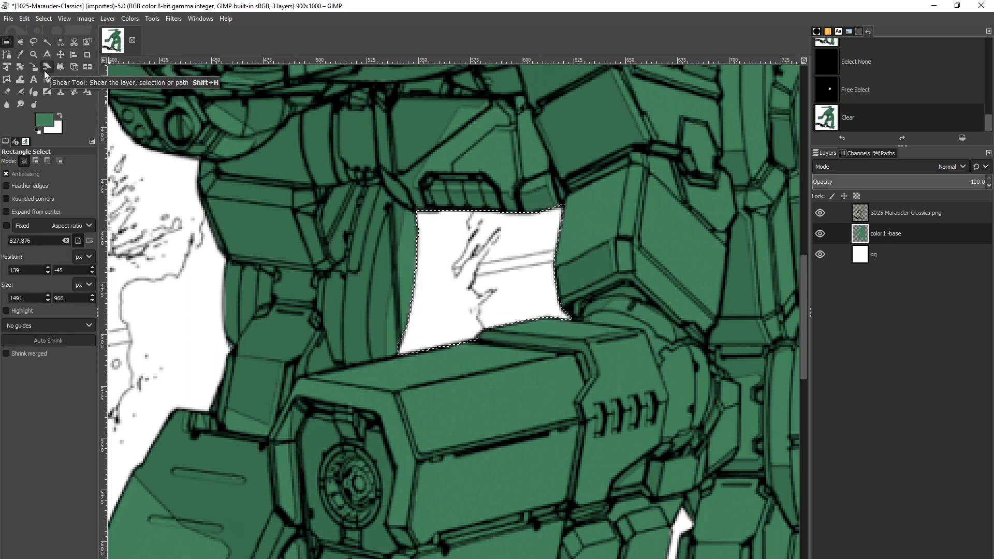
left_click(75, 21)
mouse_move(65, 20)
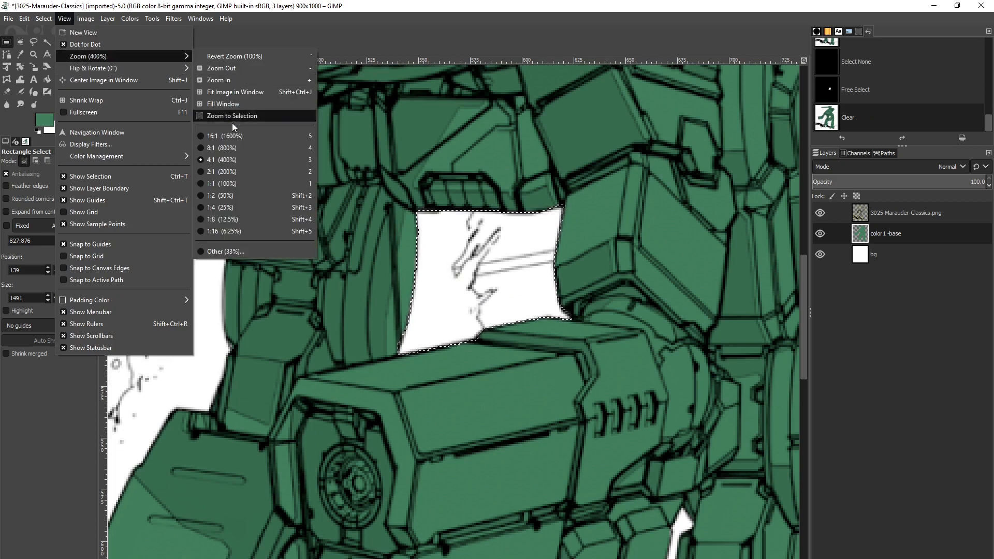
left_click(222, 183)
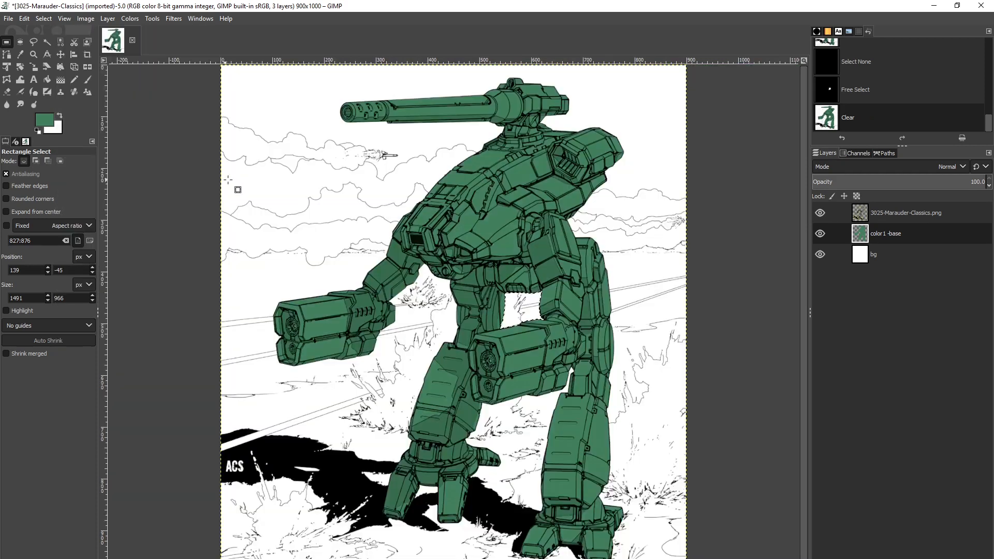
left_click(266, 223)
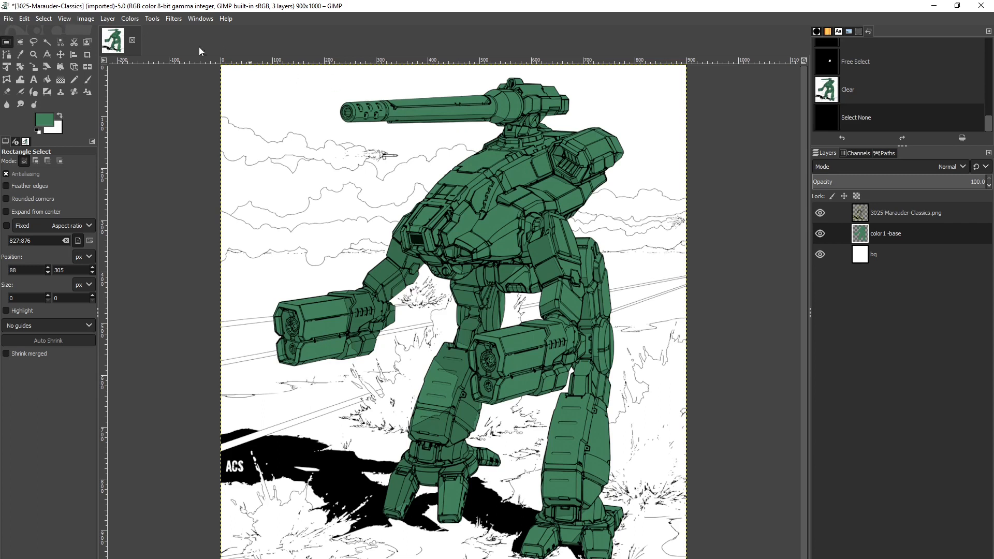
- Create a transparent 900 x 1000 px layer named "color2 - halved" above the base color layer
left_click(108, 19)
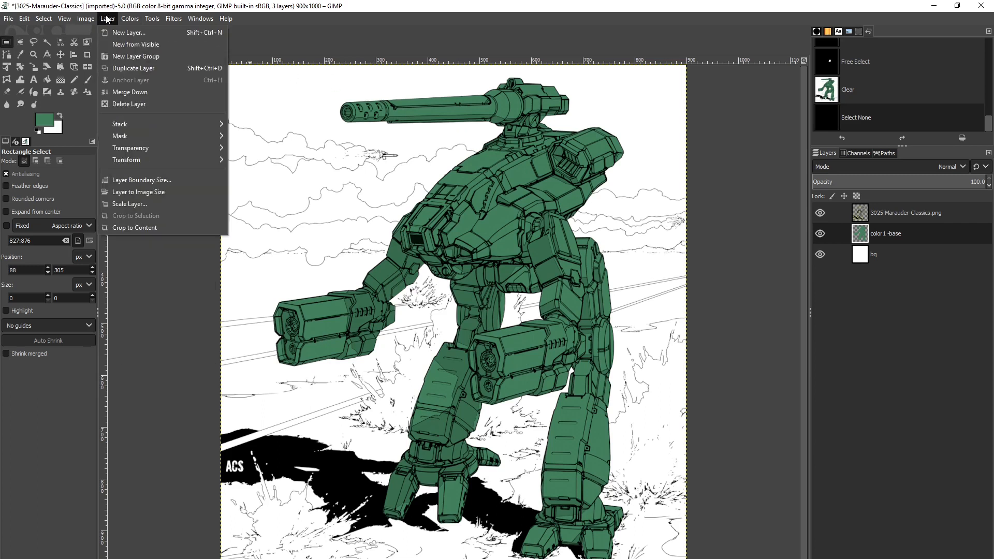
left_click(129, 33)
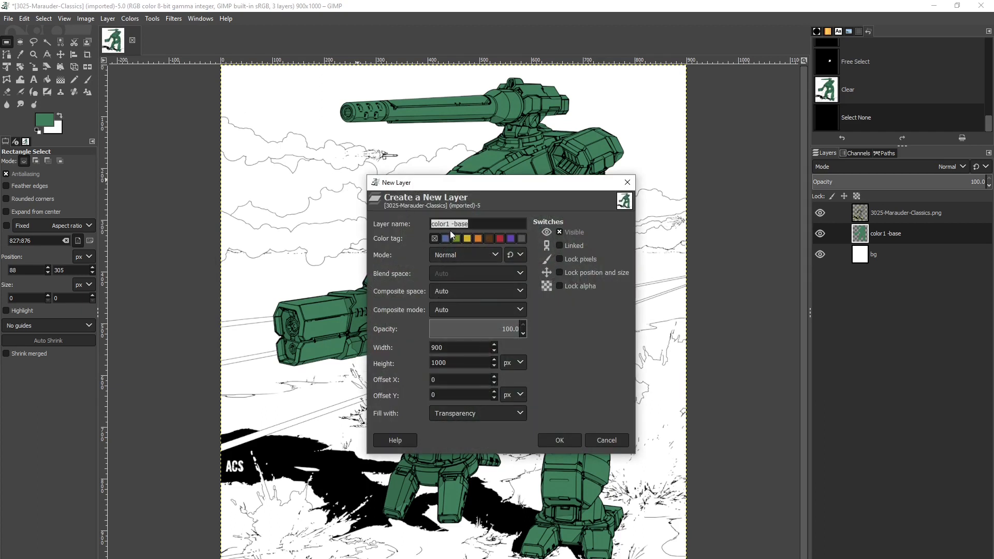
left_click(446, 224)
left_click_drag(447, 224, 477, 227)
type("2 - half")
key("BackSpace")
type("ved")
left_click(558, 440)
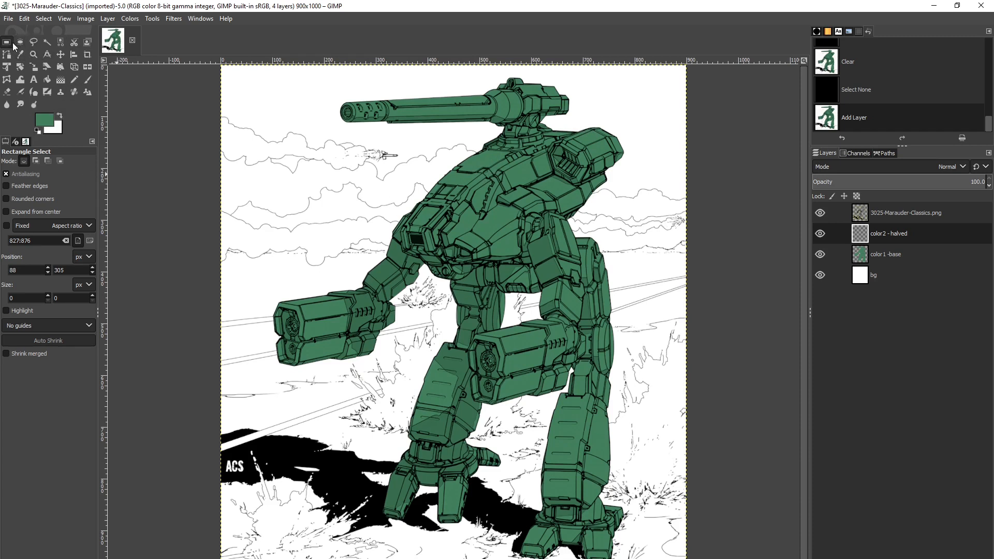
left_click(33, 42)
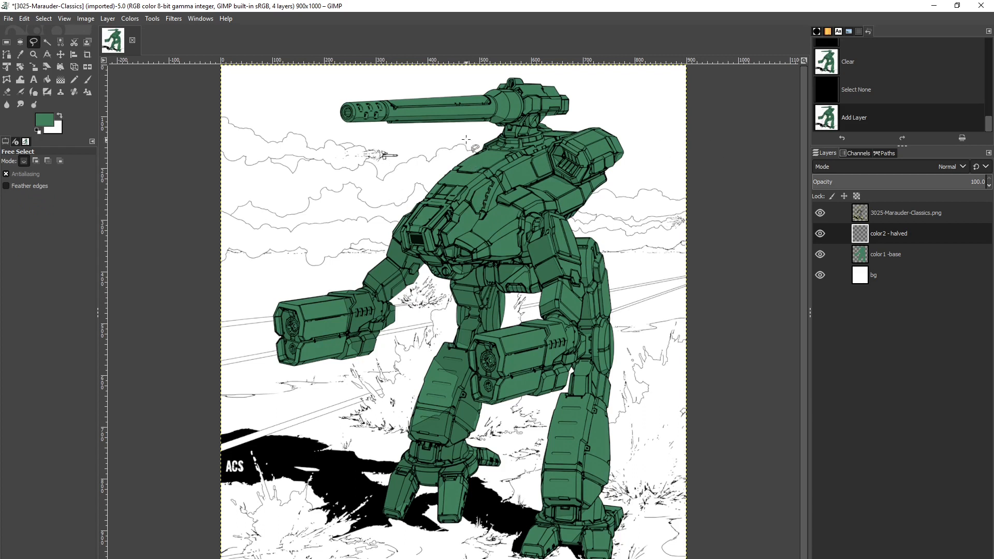
mouse_move(475, 131)
left_mouse_down()
mouse_move(462, 254)
mouse_move(479, 392)
mouse_move(357, 423)
mouse_move(425, 316)
mouse_move(402, 286)
mouse_move(438, 166)
mouse_move(474, 131)
left_mouse_up()
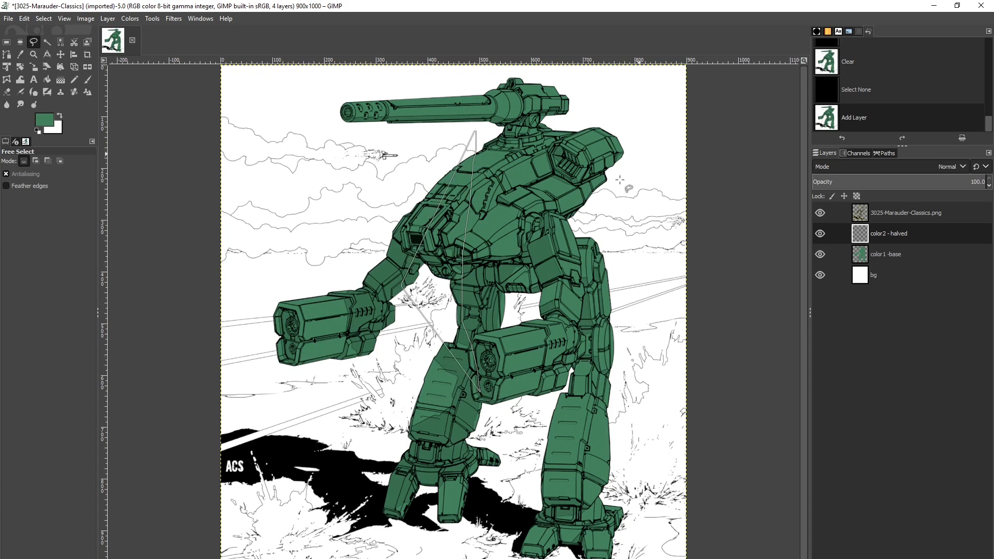
left_click(6, 42)
left_click(44, 20)
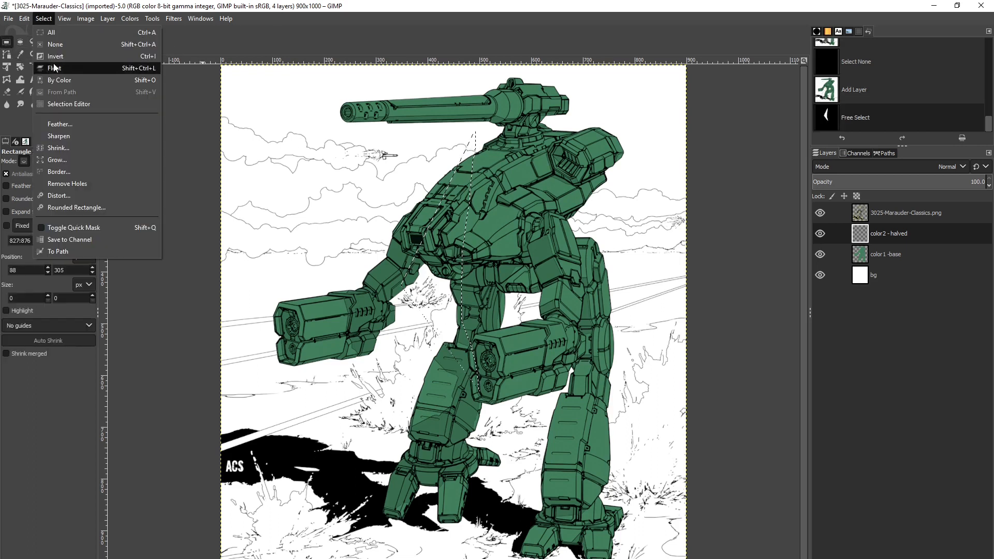
left_click(50, 44)
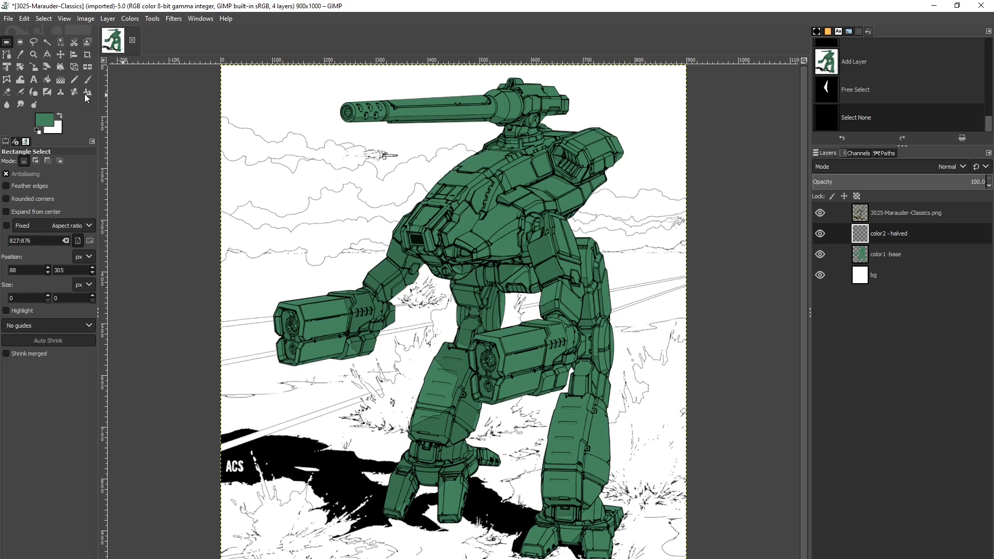
- Start a Free Select outline at 400% zoom behind the turret mount and trace it to the rear of the turret base ring
left_click(33, 42)
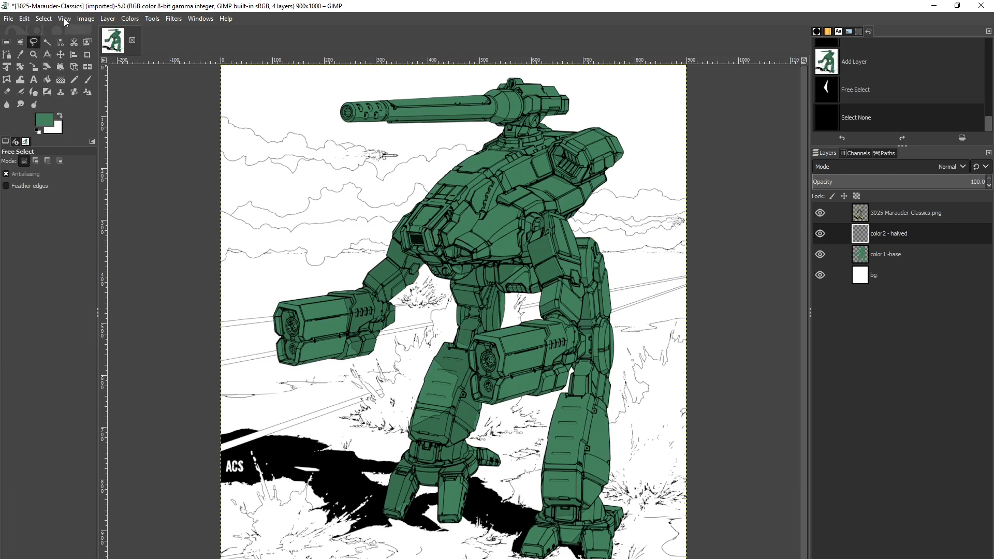
left_click(65, 20)
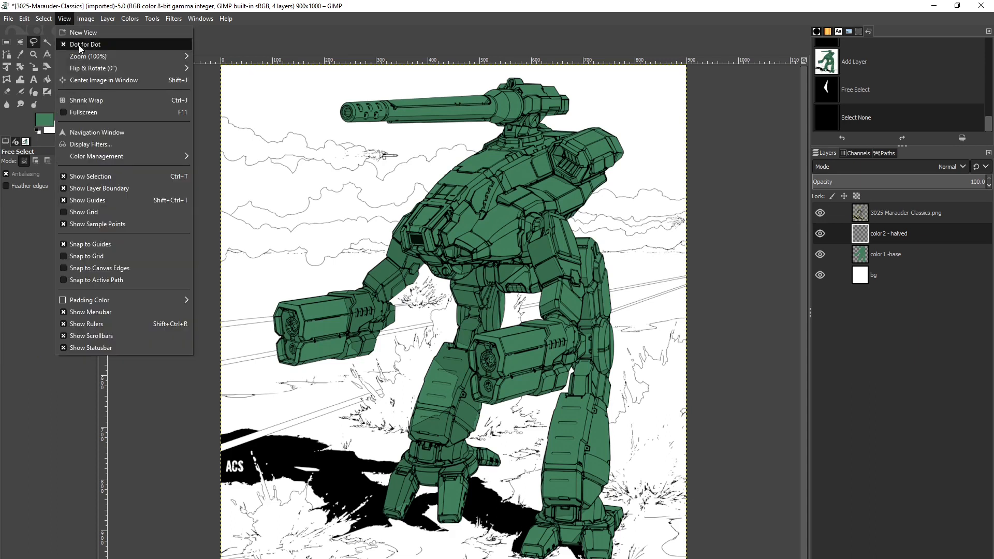
mouse_move(81, 56)
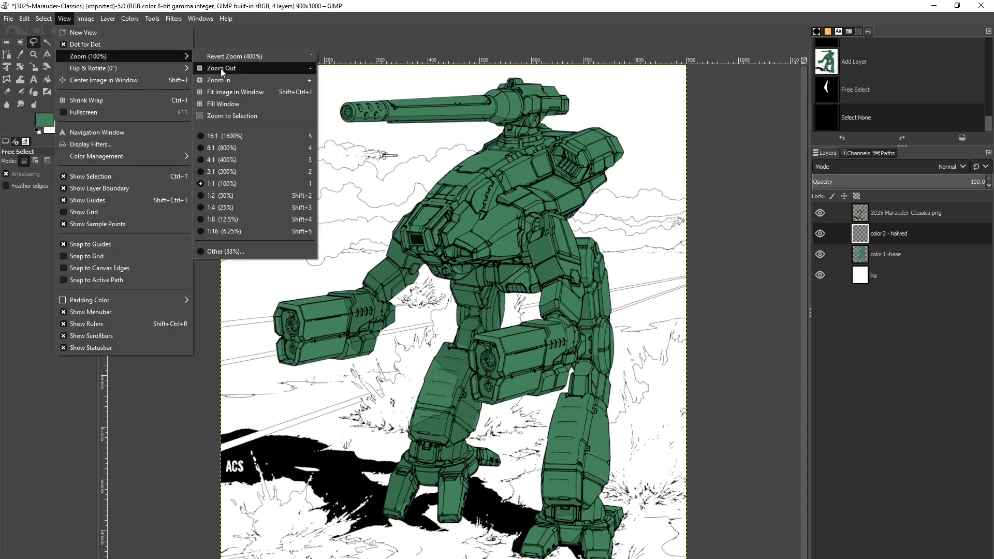
left_click(225, 184)
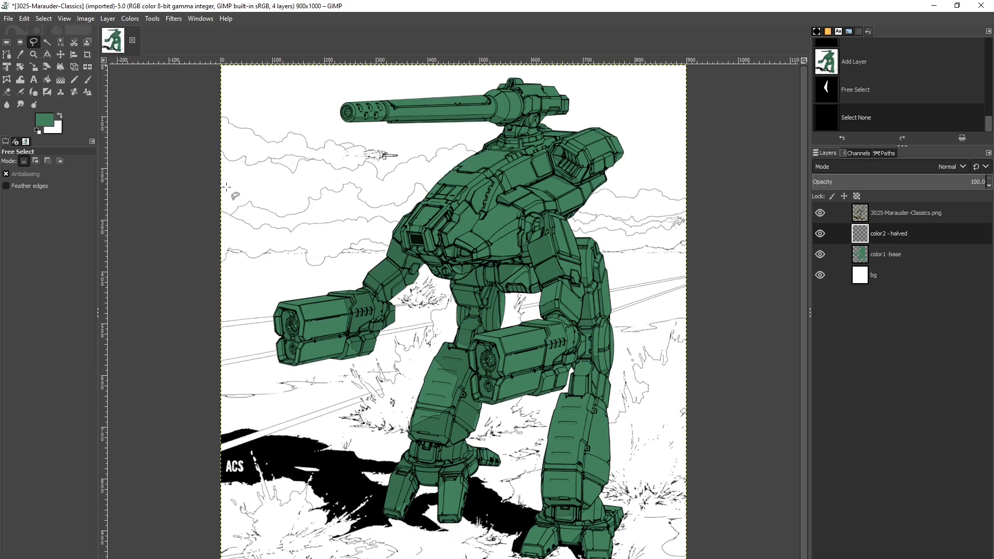
left_click(85, 19)
mouse_move(64, 20)
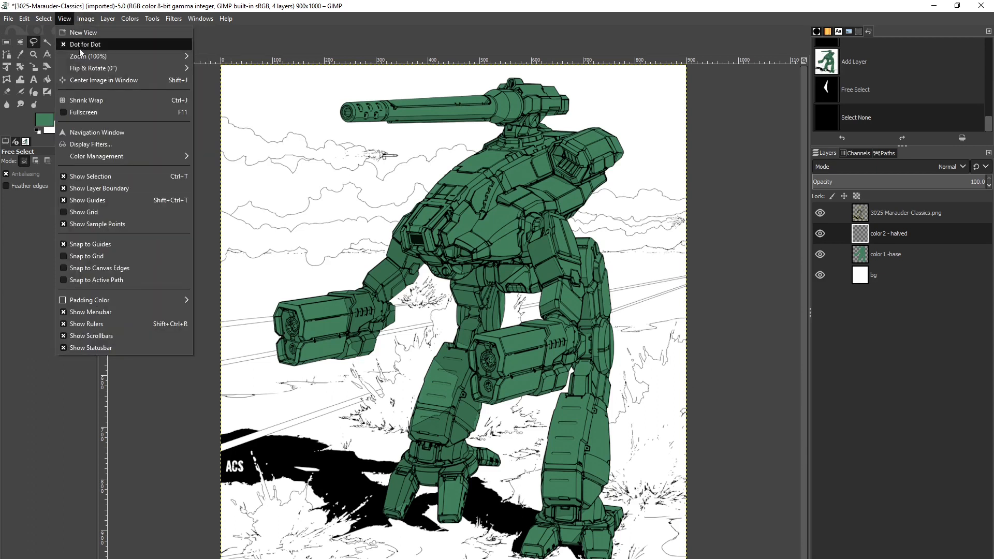
mouse_move(92, 56)
left_click(227, 160)
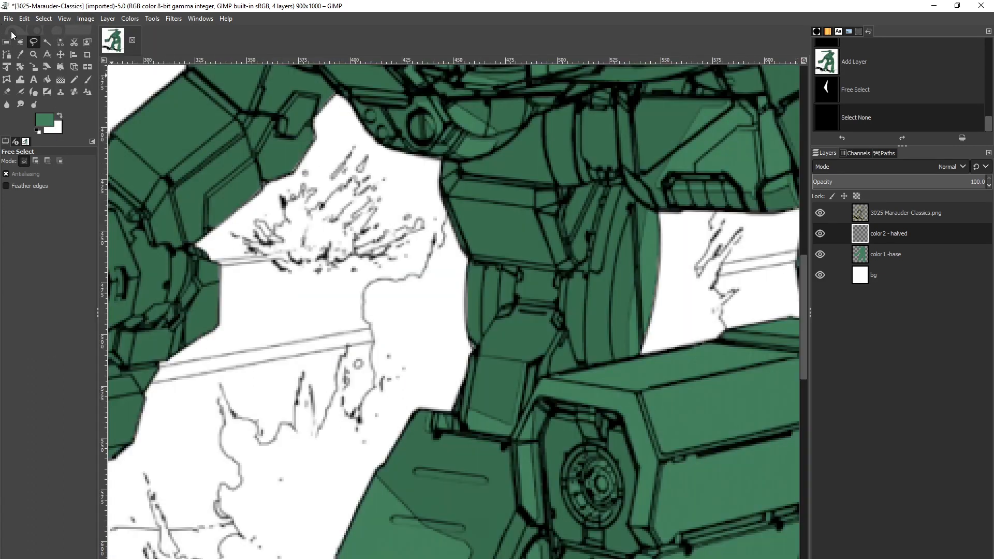
left_click_drag(803, 363, 837, 148)
left_click_drag(384, 558, 478, 558)
left_click(601, 323)
left_click(594, 328)
left_click(568, 333)
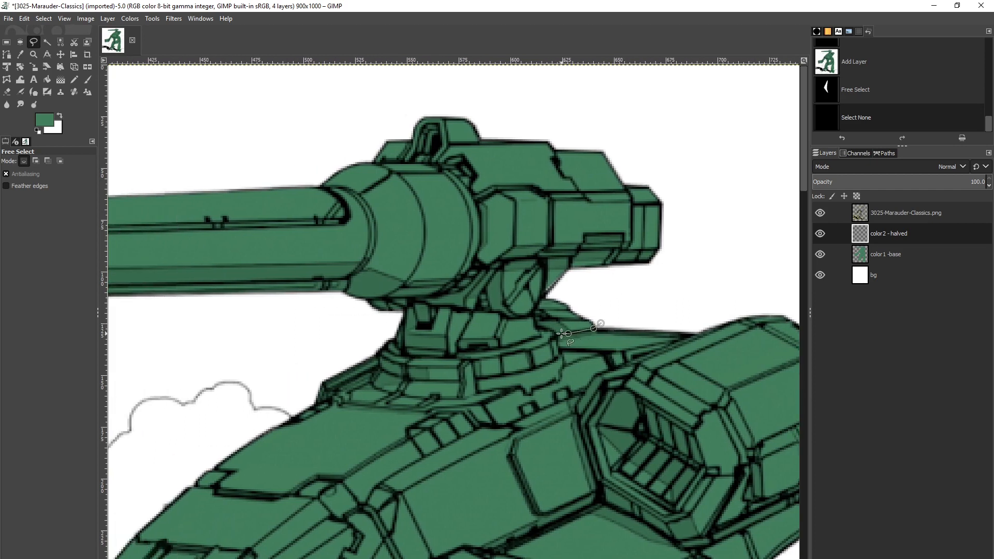
left_click(555, 333)
left_click(545, 327)
left_click(540, 327)
- Extend the outline forward along the upper rim of the turret base ring
left_click(540, 337)
left_click(510, 346)
left_click(500, 348)
left_click(477, 351)
left_click(459, 350)
left_click(452, 356)
left_click(421, 357)
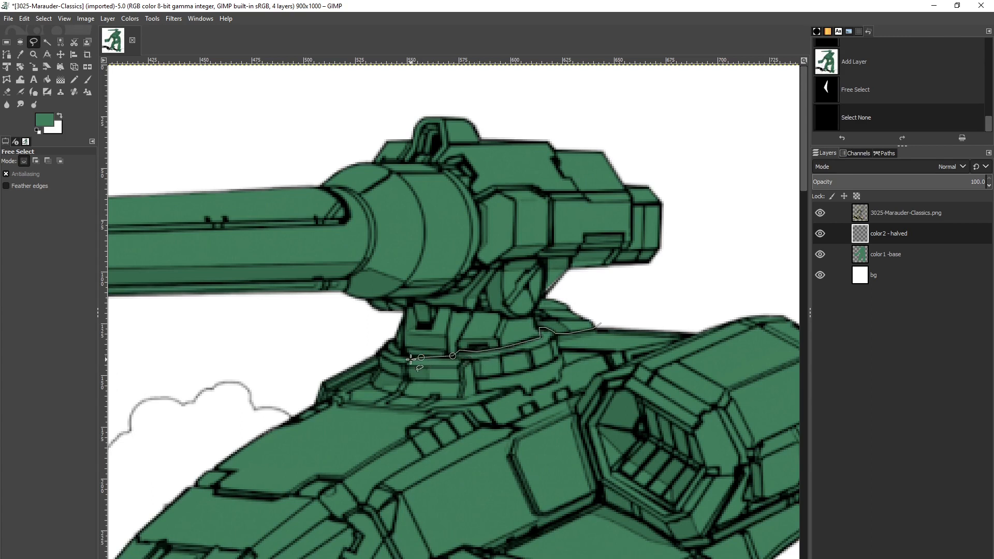
- Carry the outline down the front of the turret base ring onto the hull top
left_click(409, 357)
left_click(406, 363)
left_click(407, 381)
left_click(404, 387)
left_click(398, 396)
left_click(384, 404)
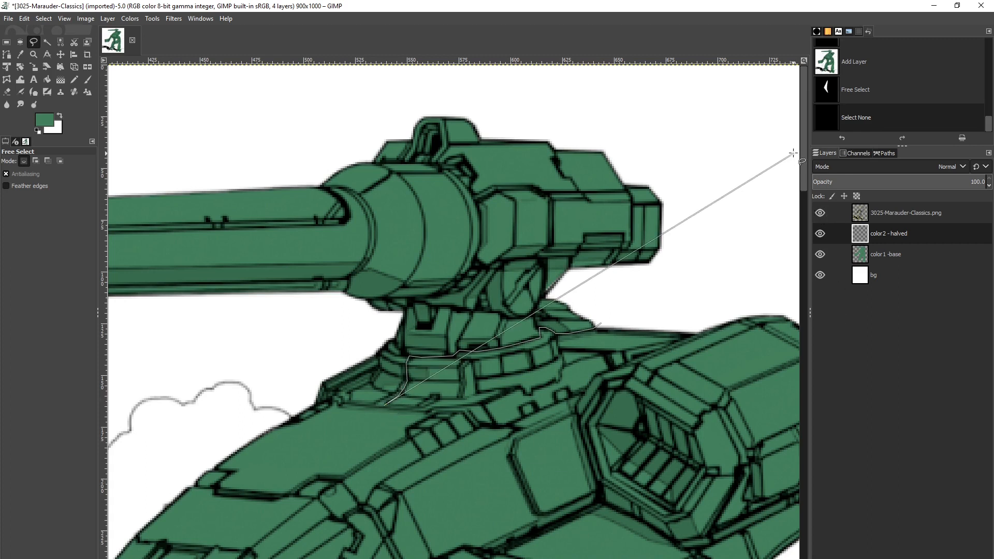
- Run the outline diagonally down the upper hull plate and across its panel seam toward the nose
mouse_move(805, 146)
left_mouse_down()
mouse_move(805, 215)
mouse_move(808, 194)
left_mouse_up()
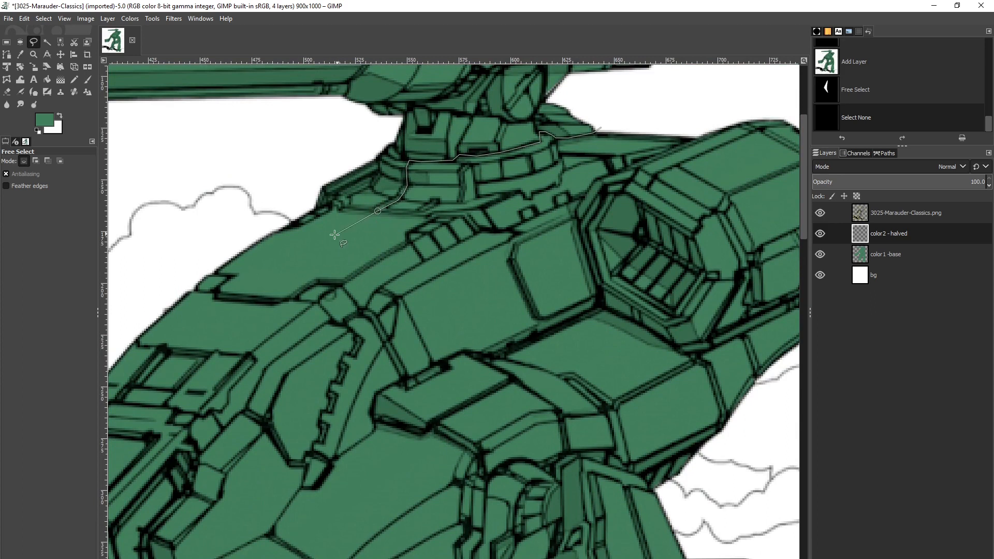
left_click(375, 212)
left_click(358, 220)
left_click(296, 257)
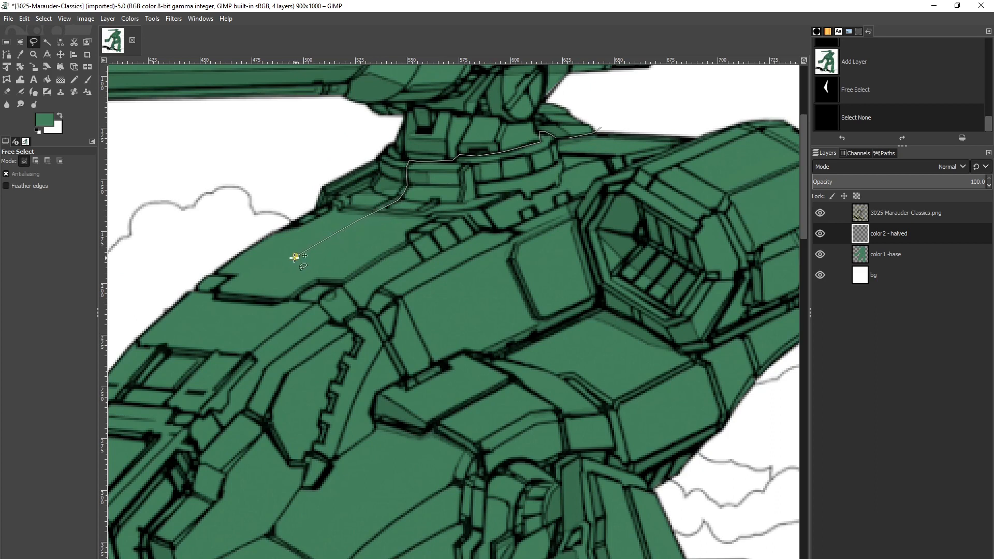
left_click(269, 277)
left_click(247, 294)
left_click(247, 300)
left_click(200, 331)
left_click(186, 348)
- Extend the outline down the sloping nose panels to just above the cockpit window
mouse_move(554, 558)
left_mouse_down()
mouse_move(430, 558)
mouse_move(458, 558)
left_mouse_up()
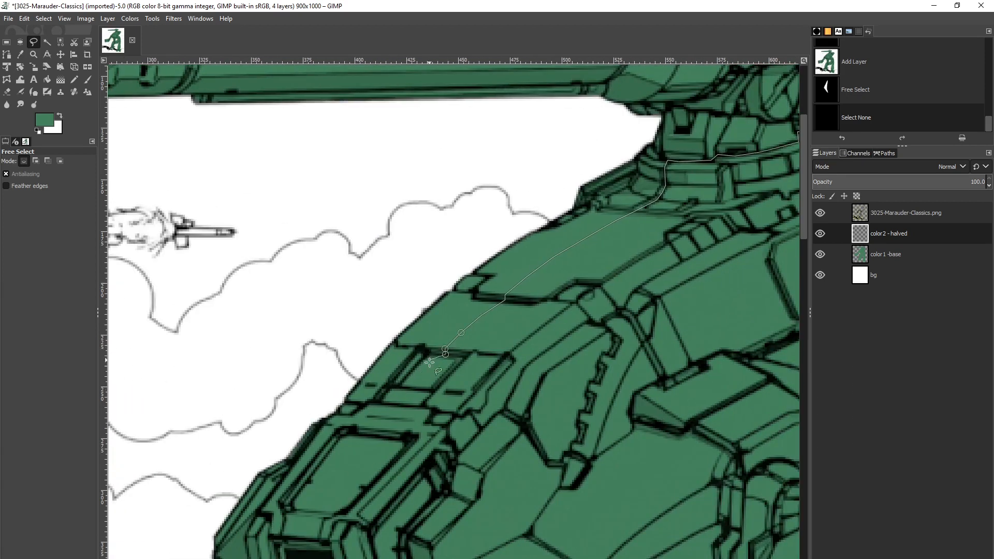
left_click(416, 388)
left_click(399, 404)
left_click(398, 405)
left_click(376, 427)
left_click(338, 479)
left_click(314, 510)
left_click(298, 527)
- Take the outline down through the cockpit window to the lower edge of the nose
left_click_drag(805, 191, 806, 292)
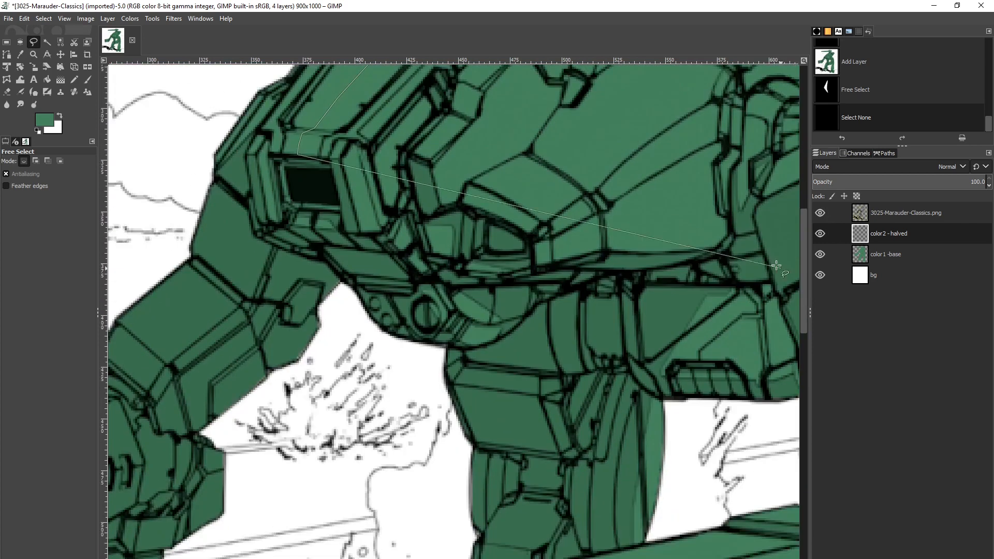
left_click(303, 157)
left_click(309, 166)
left_click(314, 202)
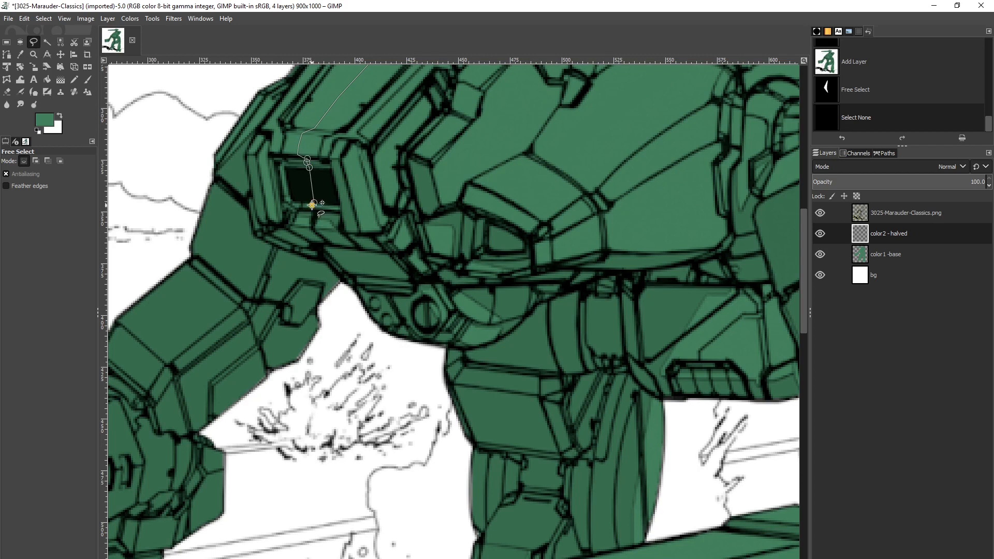
left_click(314, 210)
left_click(311, 230)
left_click_drag(312, 230, 313, 230)
- Trace the outline beneath the nose along the chin plate to the round chin housing
left_click(332, 247)
left_click(354, 249)
left_click(363, 264)
left_click(377, 278)
left_click(377, 283)
left_click(385, 286)
left_click(384, 290)
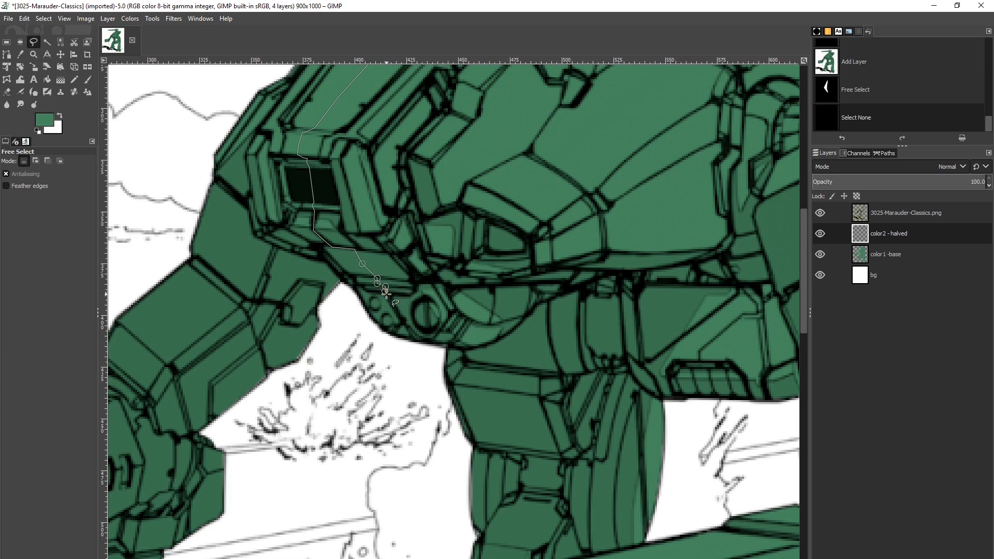
- Trace the outline down the chin housing and around its lower edge
left_click(387, 294)
left_click(403, 326)
left_click(415, 336)
left_click(430, 341)
left_click(456, 347)
left_click(478, 348)
- Carry the outline up from the chin housing and along the underside of the hull above the hips
left_click(509, 331)
left_click(531, 309)
left_click(542, 300)
left_click(561, 293)
left_click(588, 281)
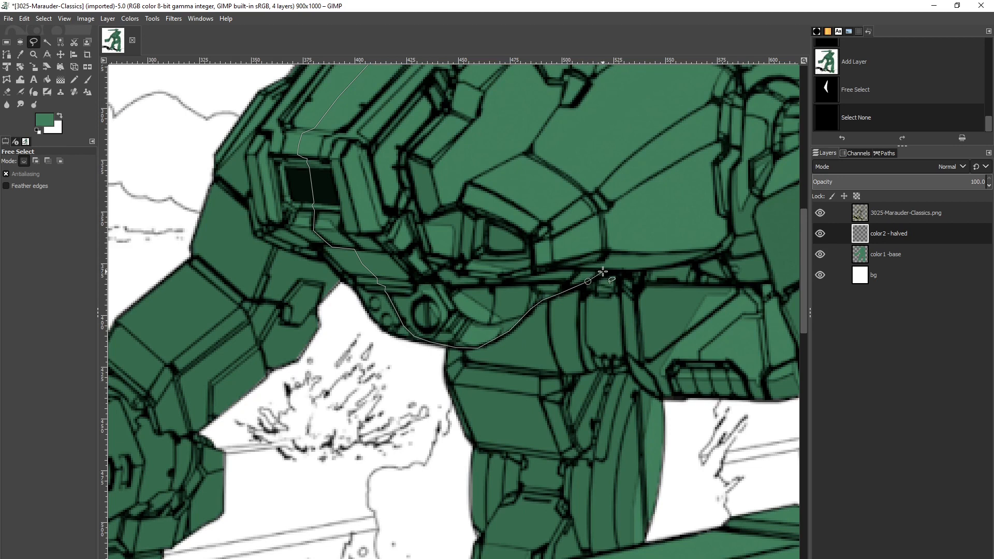
left_click(609, 268)
left_click(662, 267)
left_click(698, 261)
- Take the outline straight down through the hip block and the white gap to the top of the near gun arm
scroll(468, 387, "right", 5)
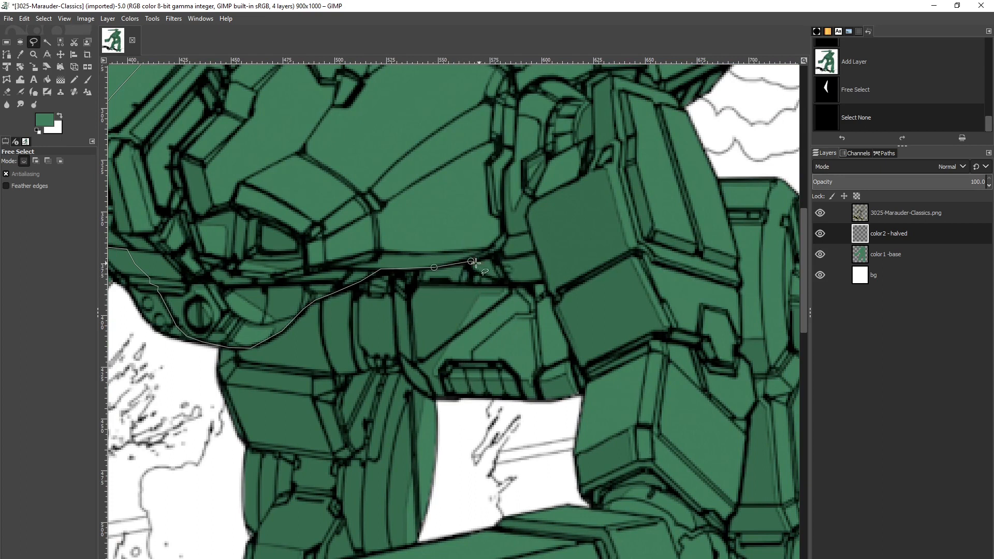
left_click(469, 272)
left_click(472, 285)
left_click(472, 359)
left_click(474, 374)
left_click_drag(801, 250, 810, 337)
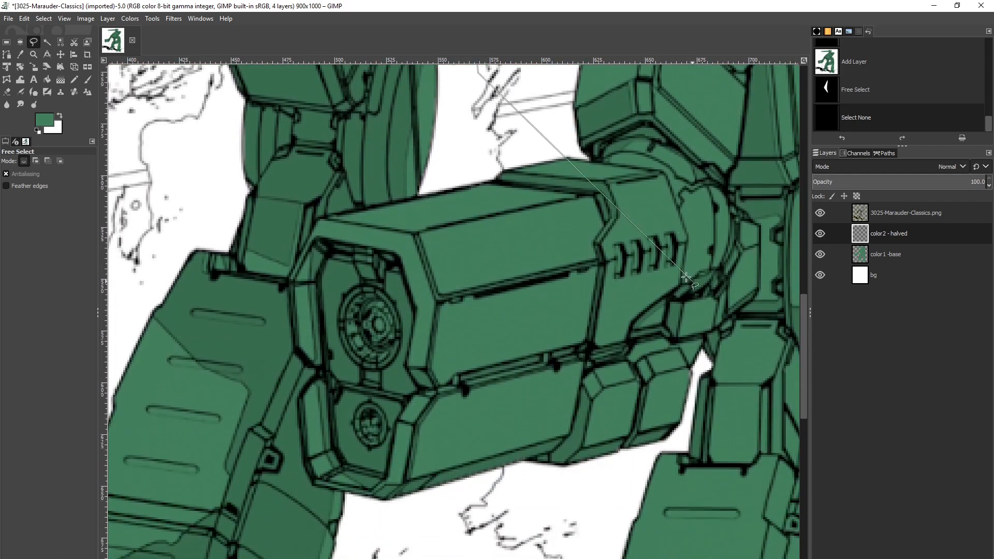
left_click(479, 184)
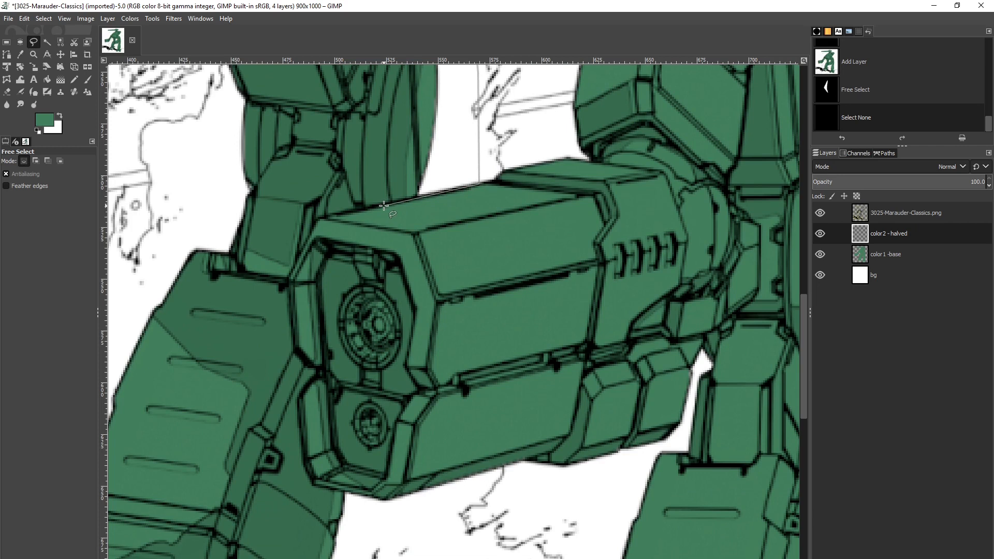
- Trace the outline along the near gun arm's top edge and around its muzzle end to the underside
left_click(319, 218)
left_click(288, 278)
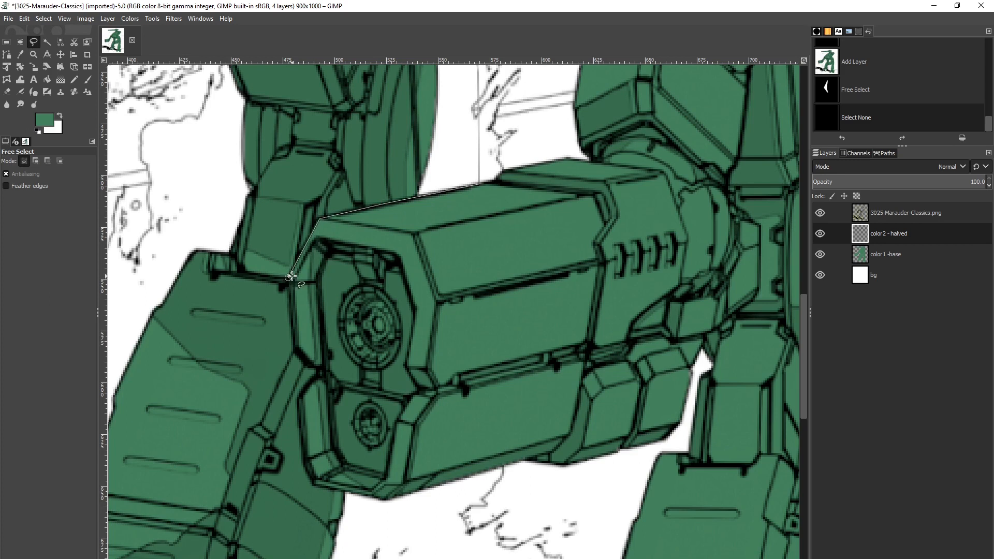
left_click(294, 352)
left_click(304, 365)
left_click(318, 366)
left_click(317, 374)
left_click(299, 398)
left_click(302, 463)
left_click(312, 485)
left_click(345, 490)
- Extend the outline loosely through the background between the legs to below the feet, viewing the image at 100%
mouse_move(803, 324)
left_mouse_down()
mouse_move(821, 397)
mouse_move(834, 399)
mouse_move(826, 367)
left_mouse_up()
left_click(377, 356)
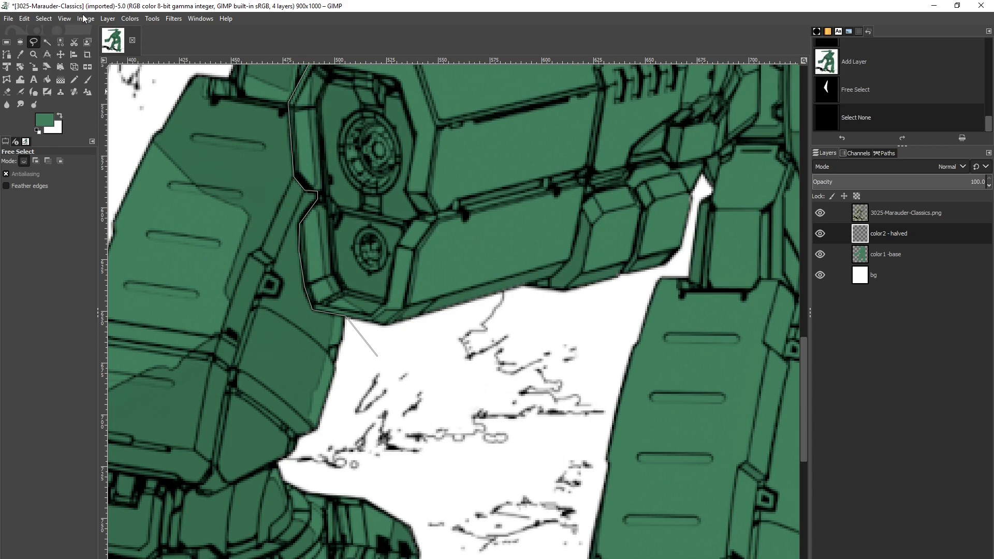
left_click(64, 19)
left_click(68, 23)
left_click(66, 20)
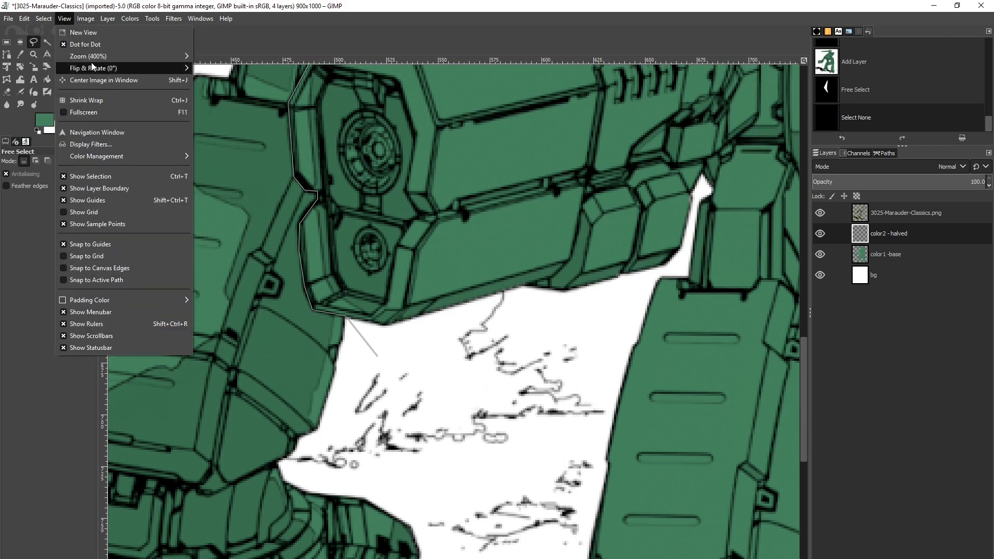
mouse_move(101, 55)
left_click(220, 183)
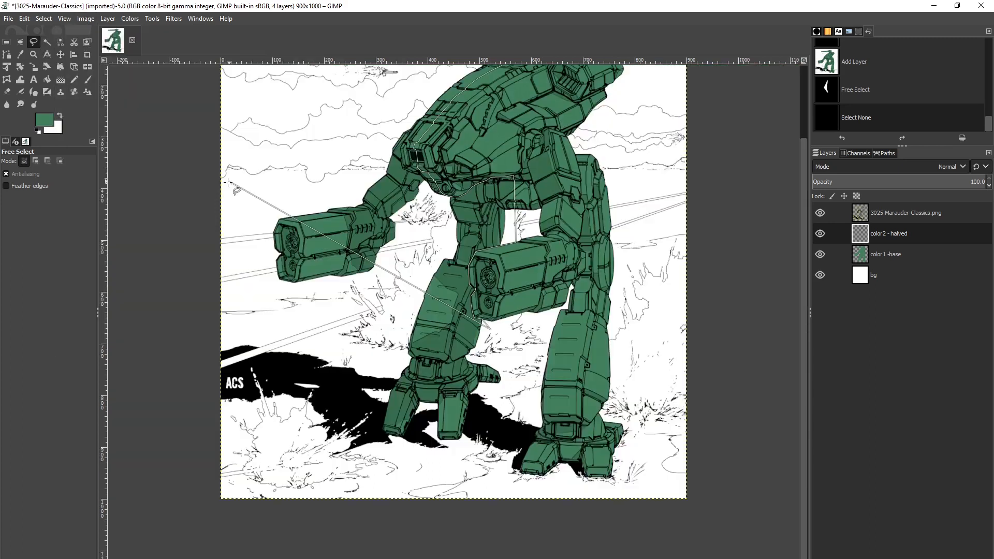
left_click(522, 357)
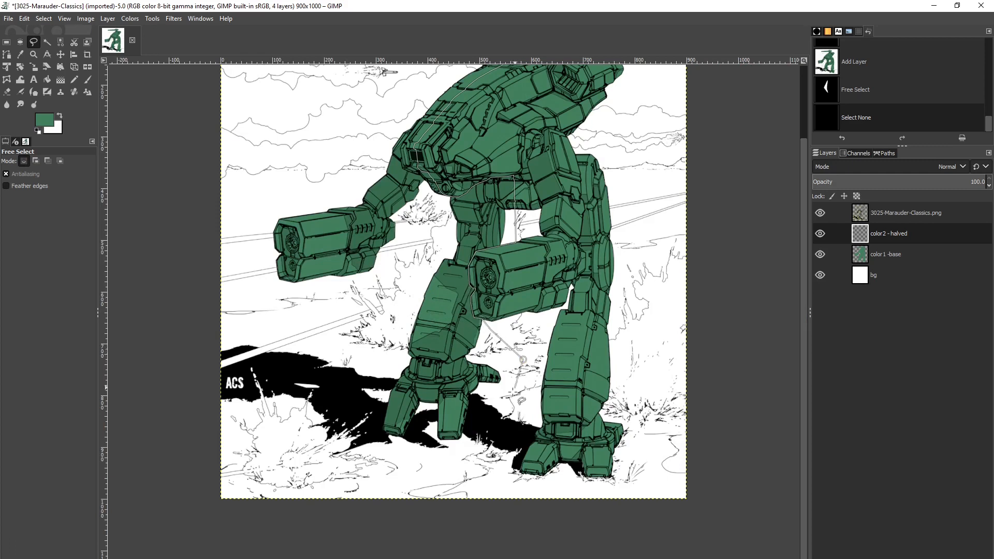
left_click(474, 479)
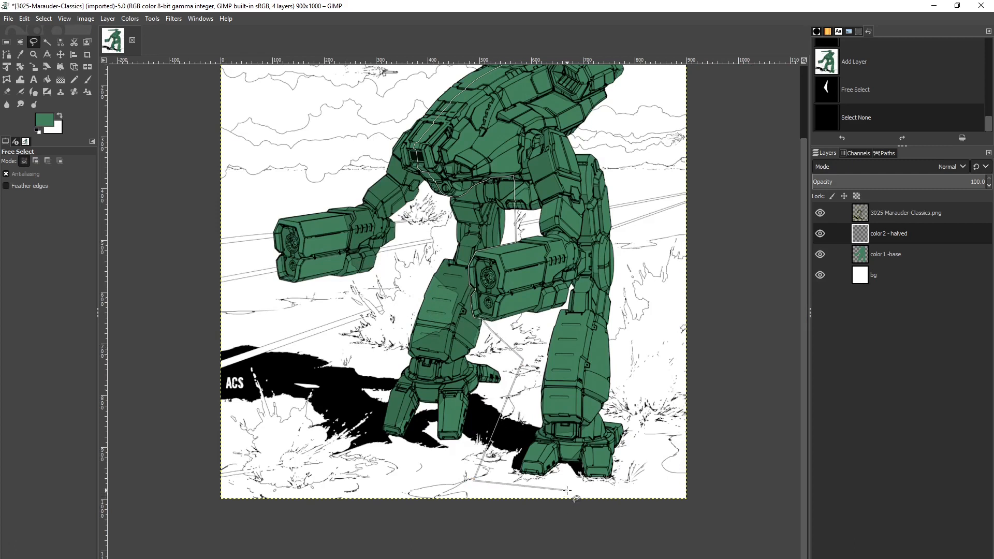
- Close the outline loosely below the near foot, up the background behind the mech, and back to the turret mount
left_click(659, 490)
left_click(653, 93)
scroll(805, 318, "up", 3)
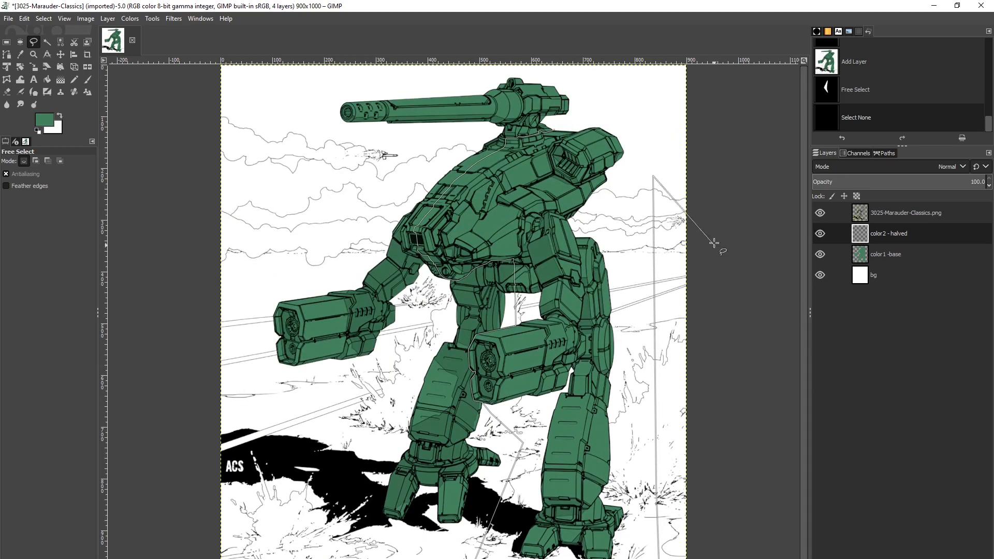
left_click(634, 101)
left_click(584, 112)
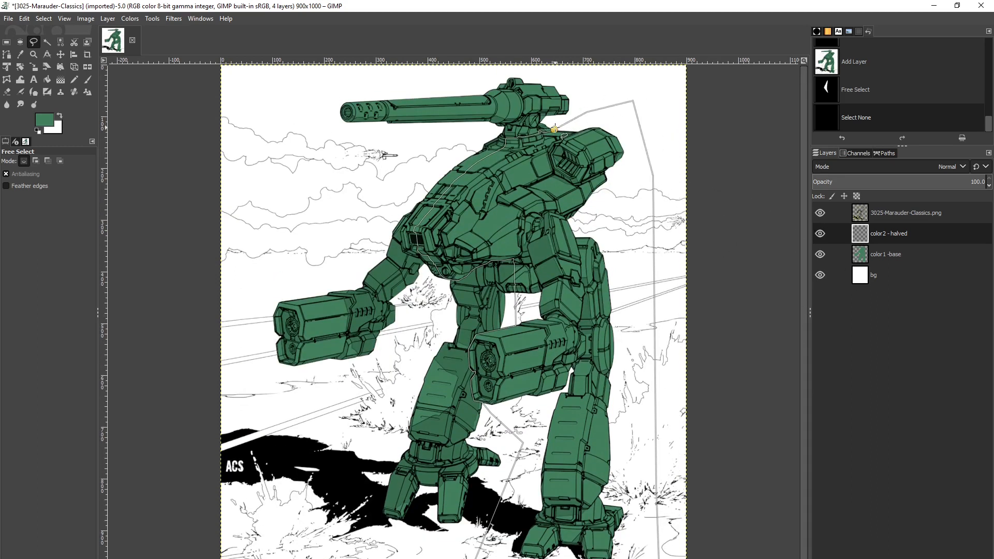
left_click(555, 130)
- Fill the selected half with orange c2760e on the "color2 - halved" layer and remove the selection
left_click(6, 42)
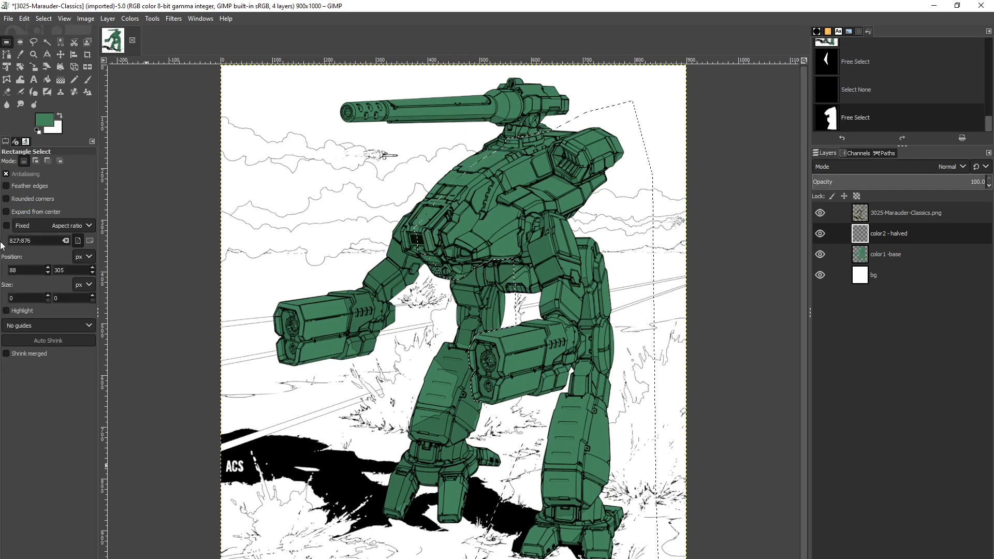
left_click(41, 123)
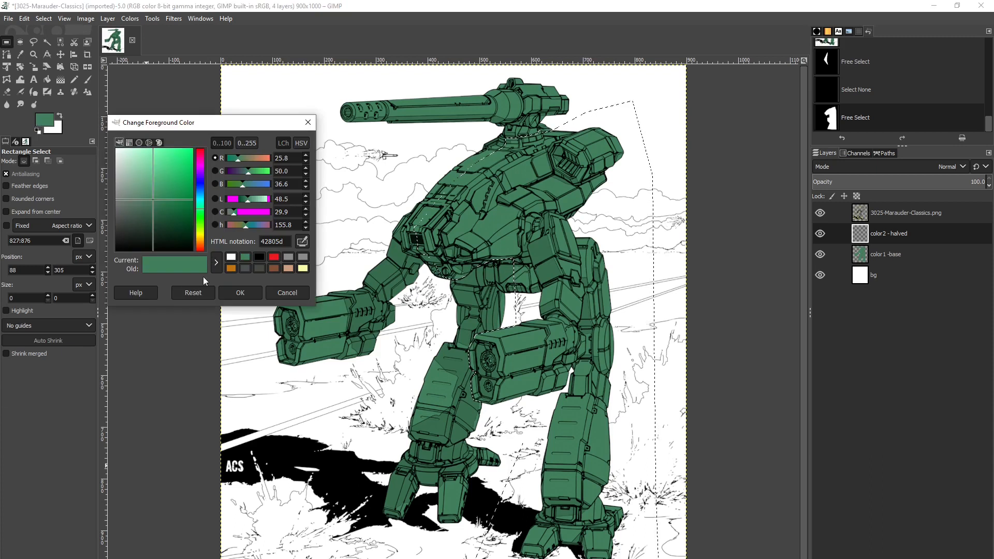
left_click(231, 269)
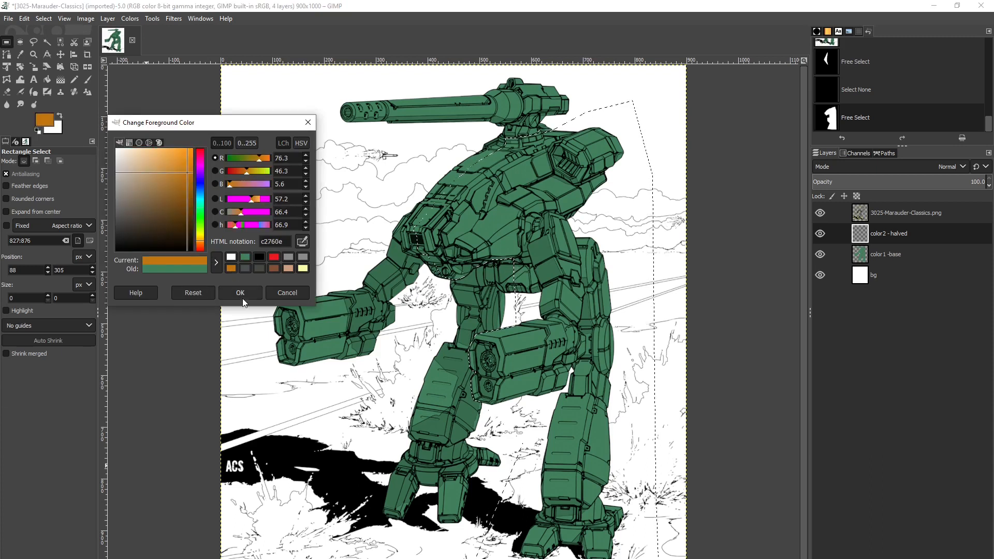
left_click(242, 298)
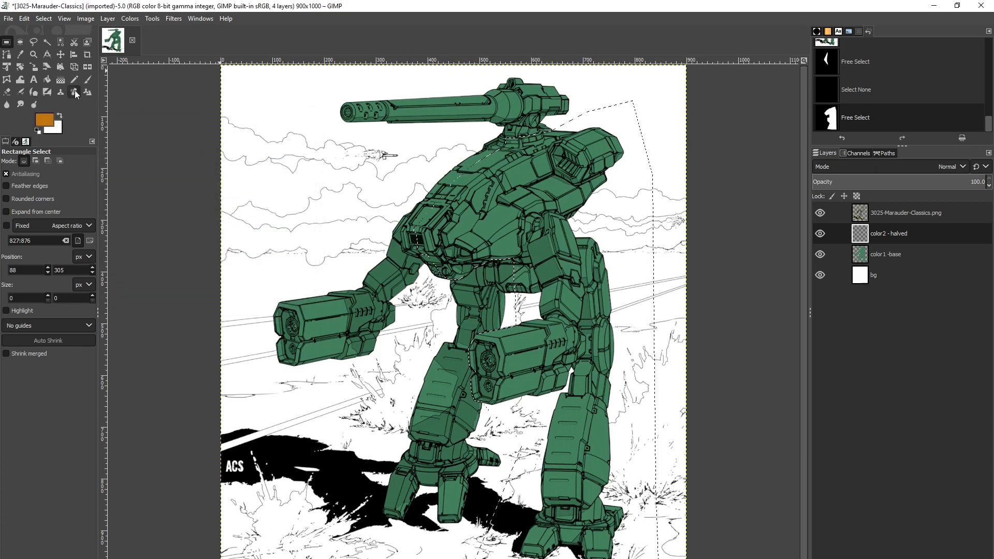
left_click(47, 80)
left_click(548, 190)
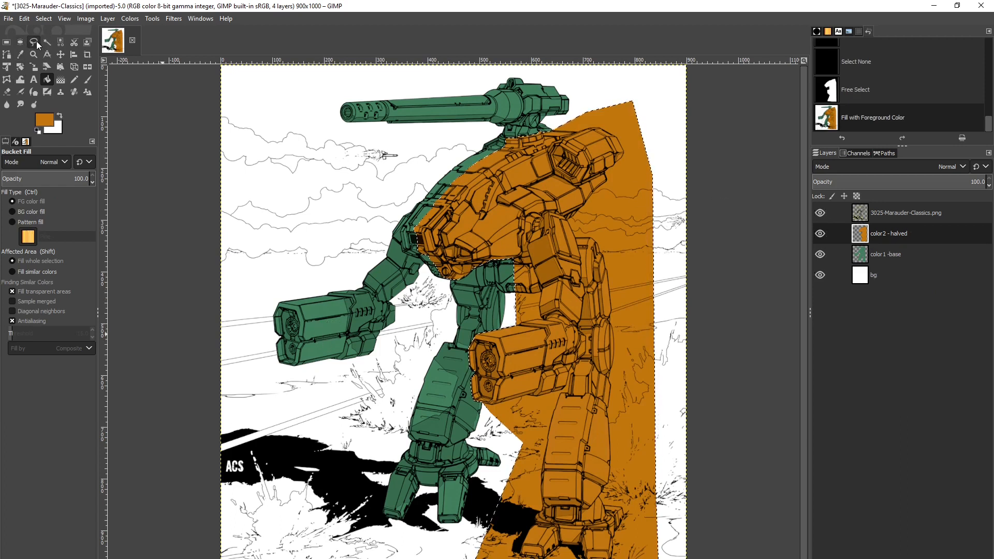
left_click(43, 18)
left_click(52, 42)
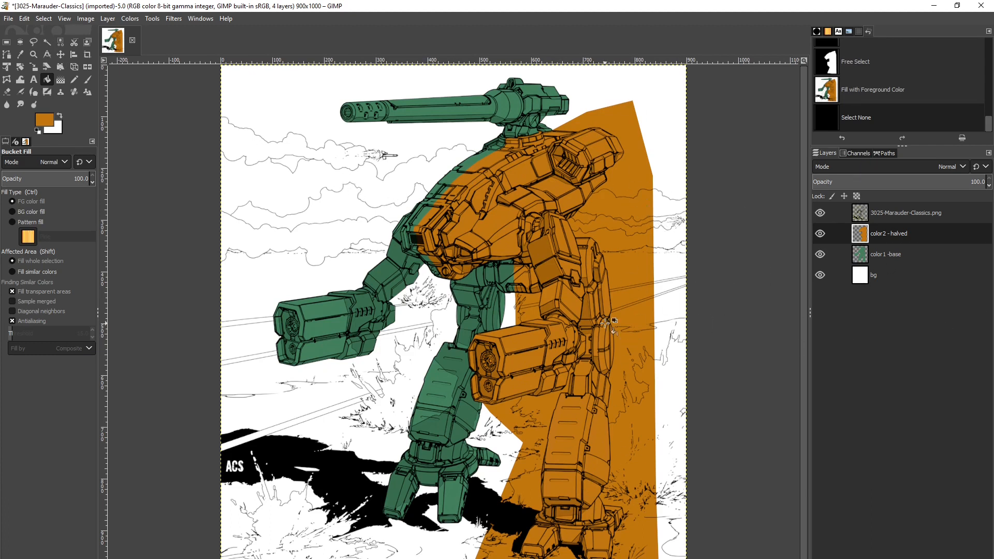
- Select the mech's green silhouette on the "color1 -base" layer with Fuzzy Select and check the selection with the line art temporarily hidden
left_click(46, 43)
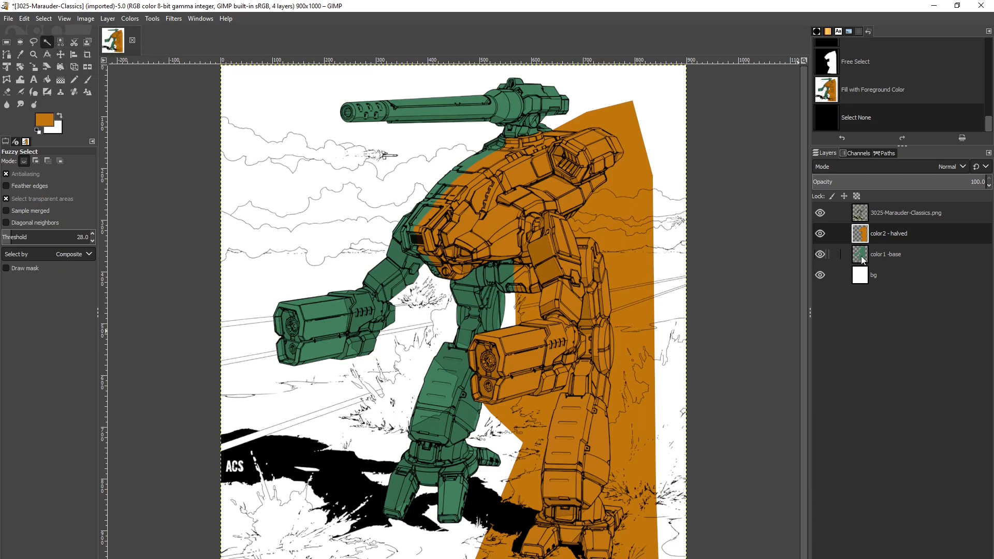
left_click(882, 256)
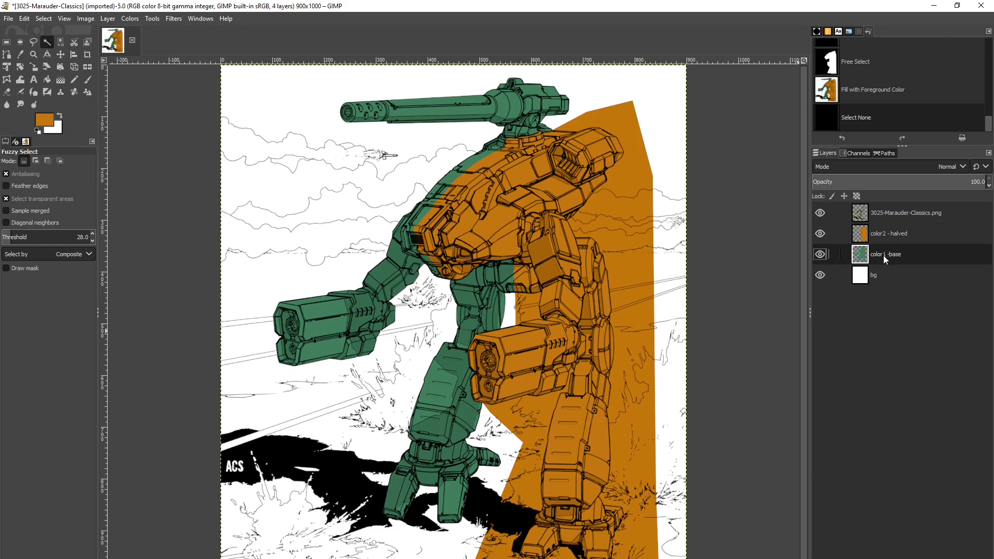
left_click(518, 176)
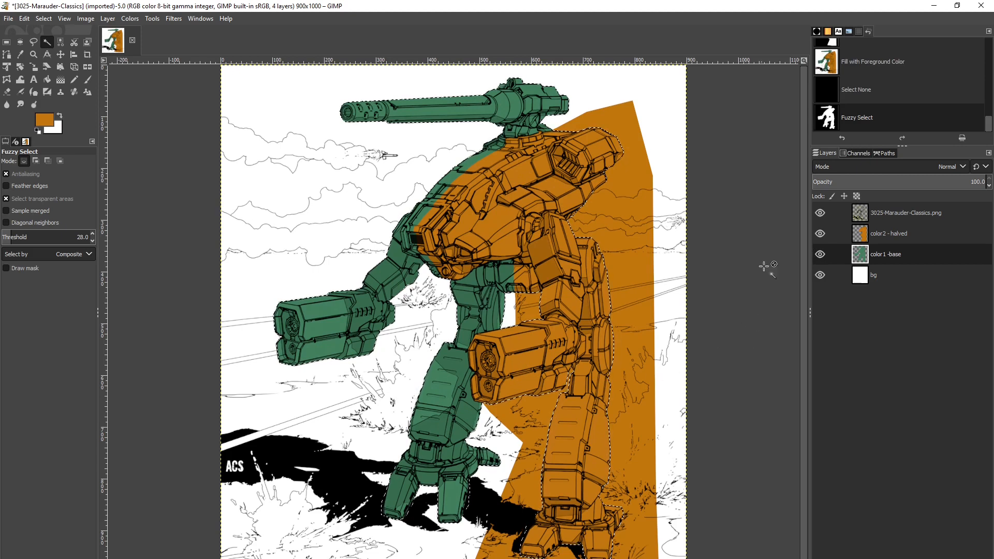
left_click(820, 212)
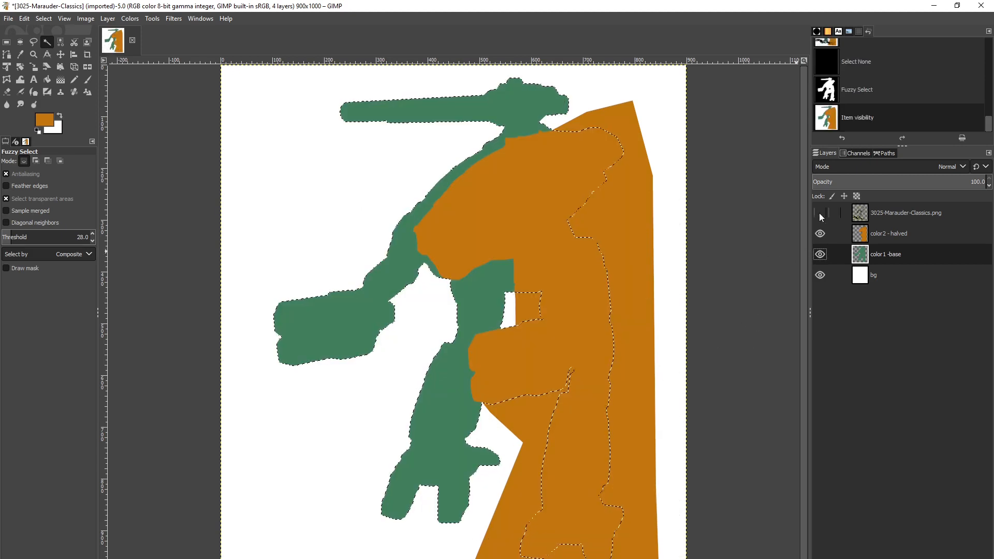
left_click(821, 213)
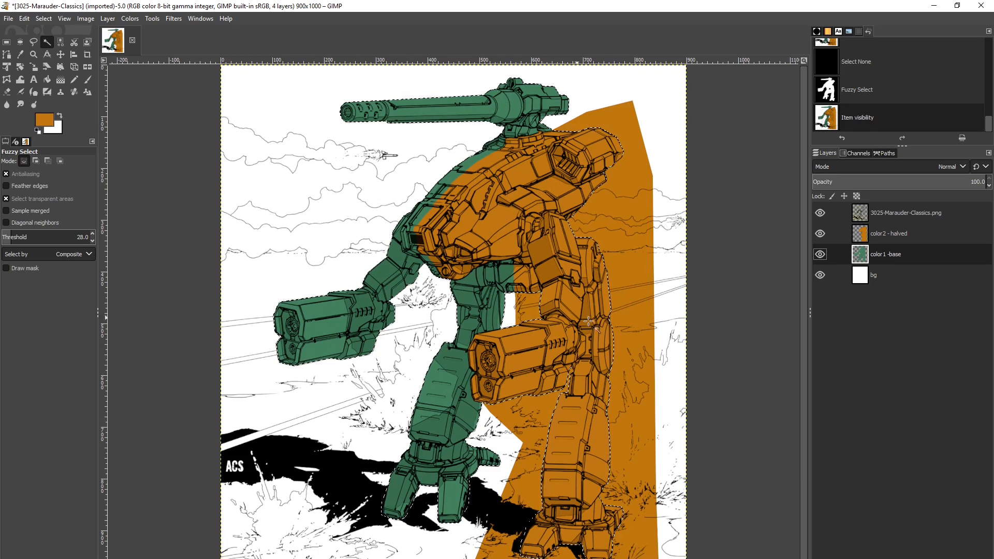
- Invert the selection, clear the orange overspill outside the mech on the "color2 - halved" layer, and remove the selection
left_click(863, 236)
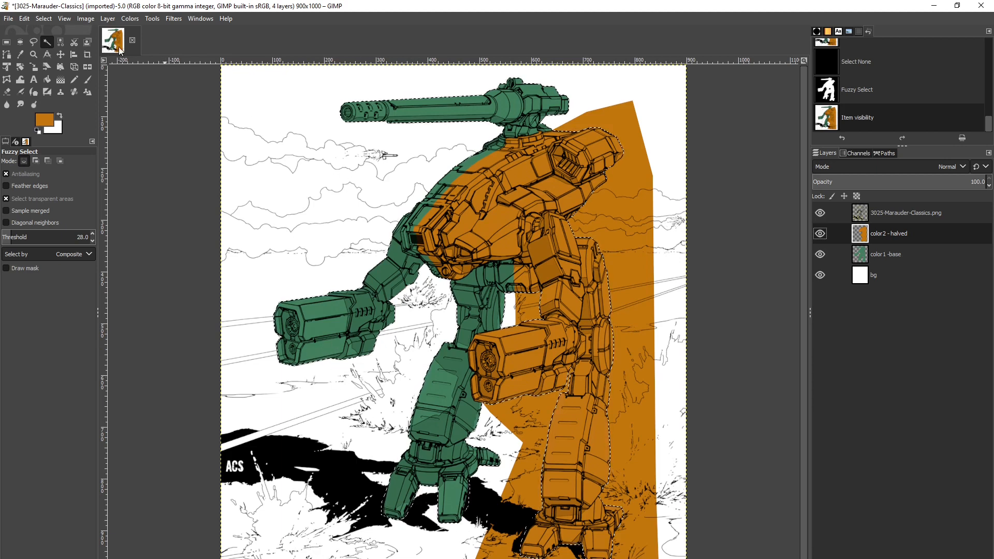
left_click(43, 18)
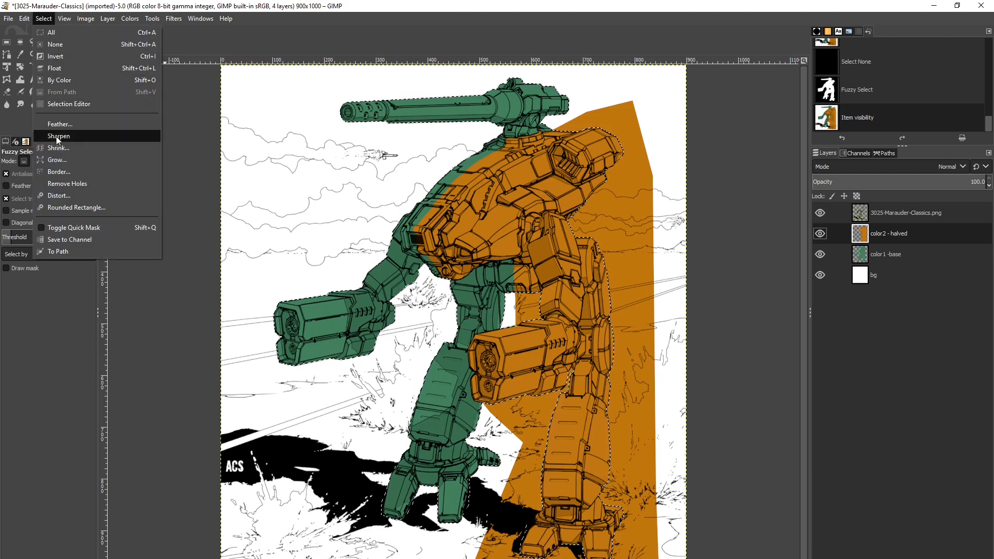
left_click(48, 57)
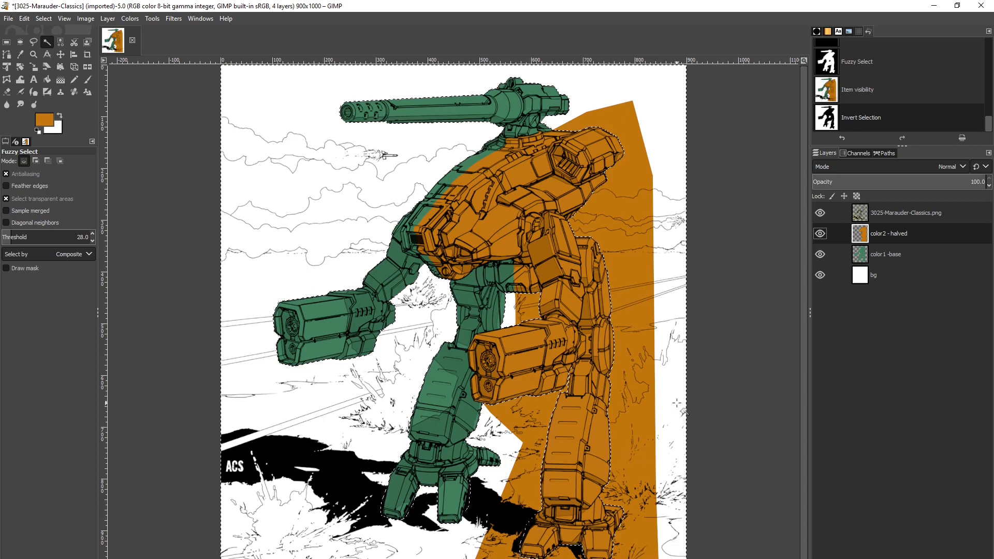
key("Delete")
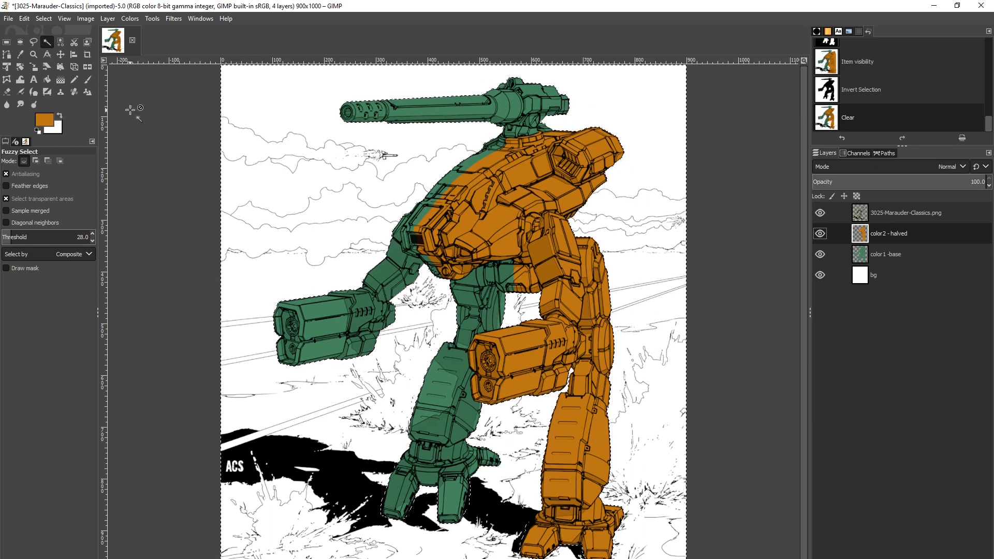
left_click(52, 19)
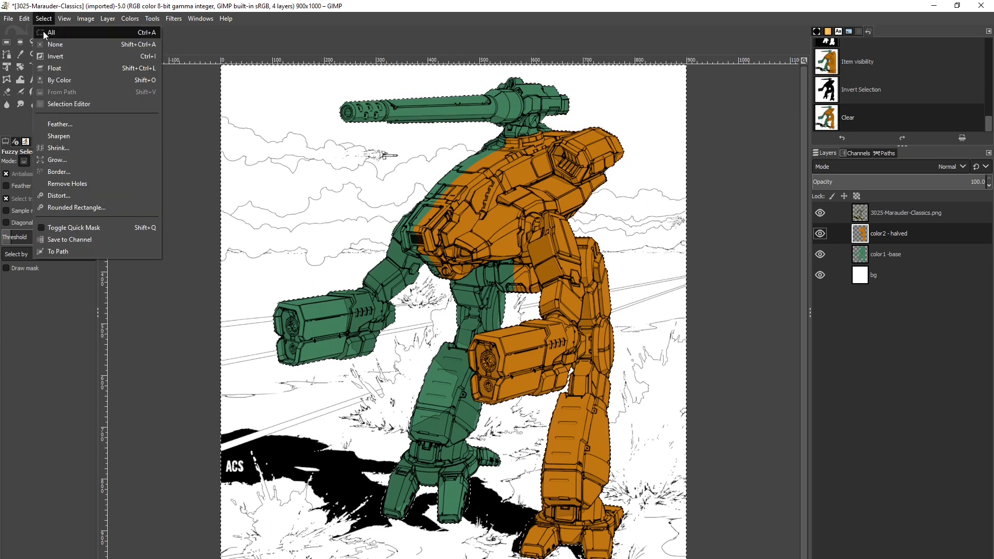
left_click(55, 44)
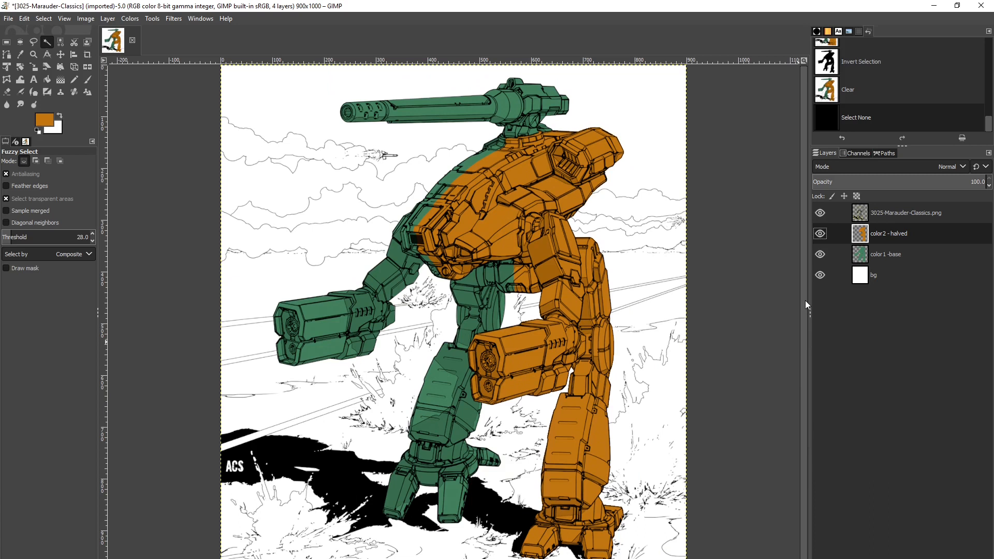
- Select the entire blue camouflage pattern image with Rectangle Select and copy it
scroll(806, 301, "down", 1)
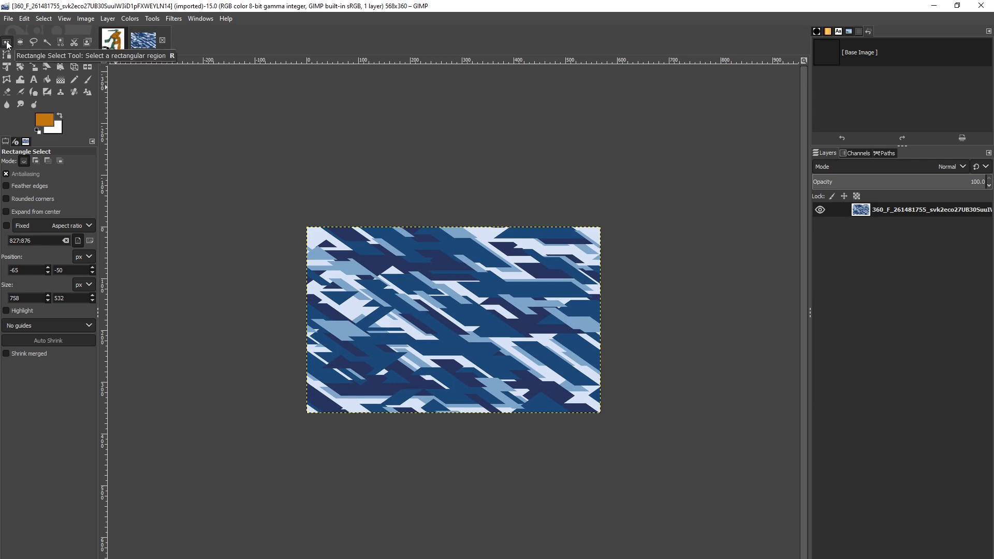
left_click_drag(281, 129, 664, 483)
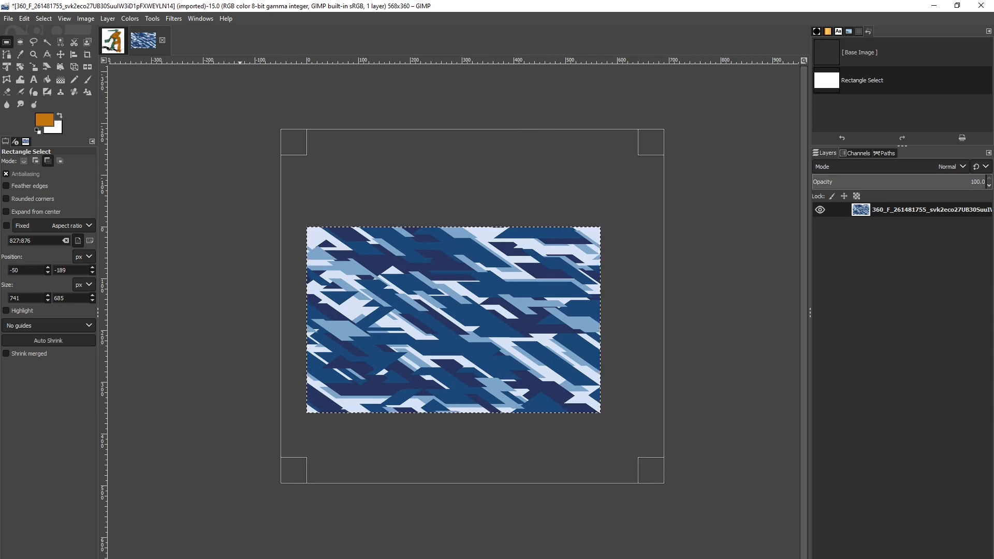
key("ctrl+c")
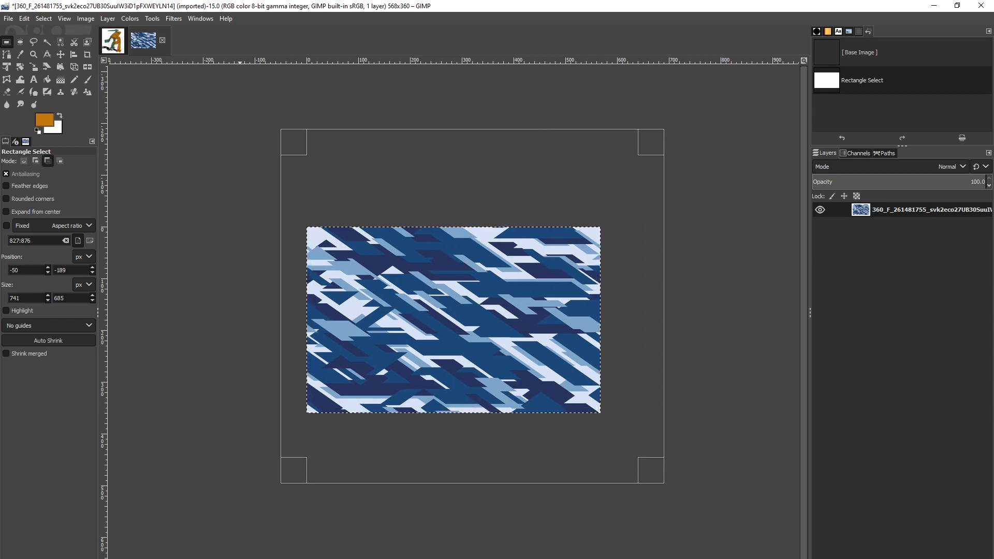
left_click(26, 19)
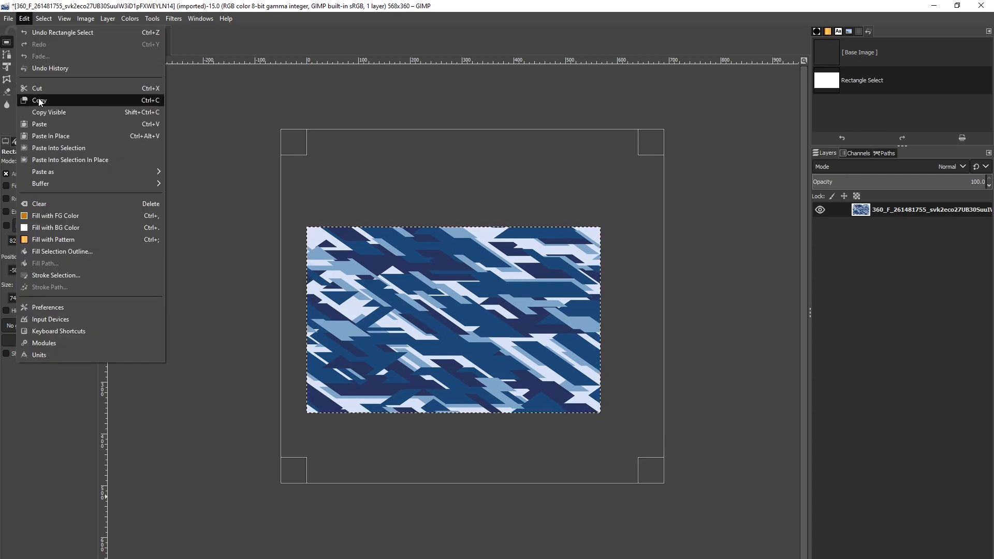
left_click(562, 2)
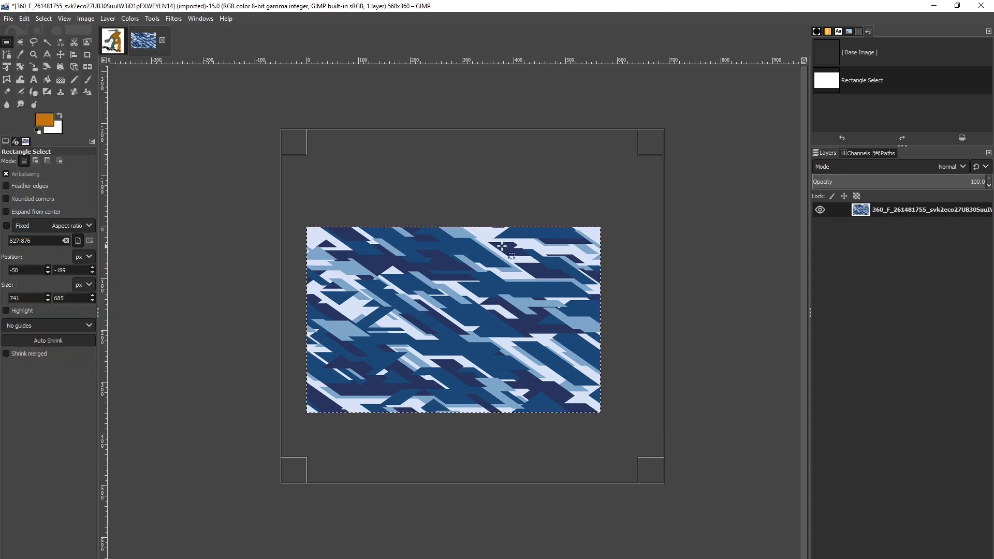
- Paste the camouflage into the Marauder image above "color2 - halved" and convert the floating selection to a new layer
left_click(110, 47)
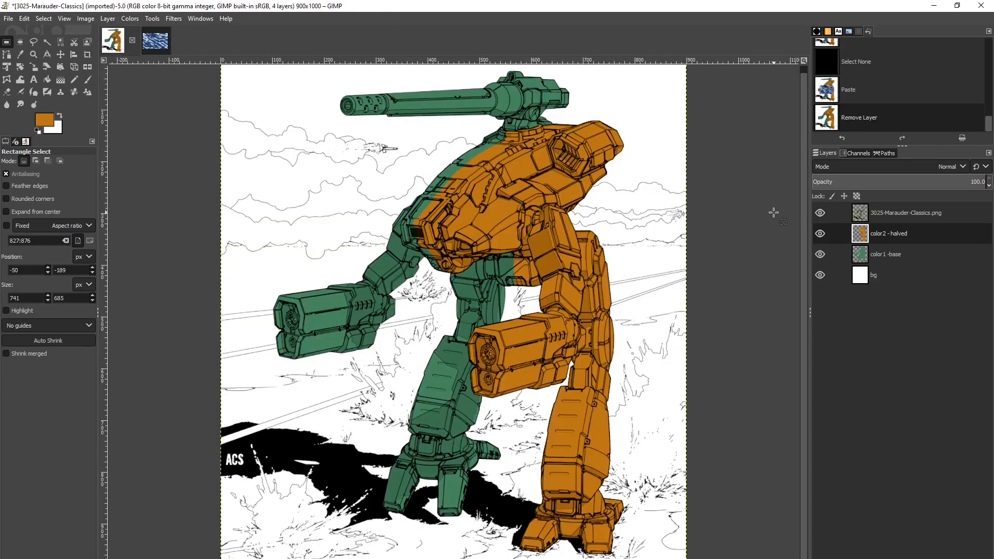
key("ctrl")
key("ctrl+v")
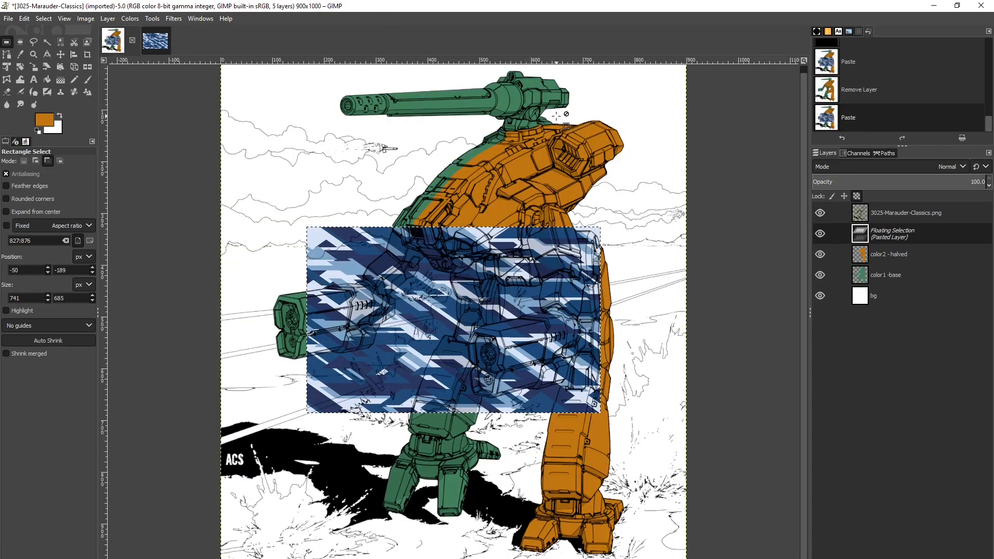
right_click(893, 229)
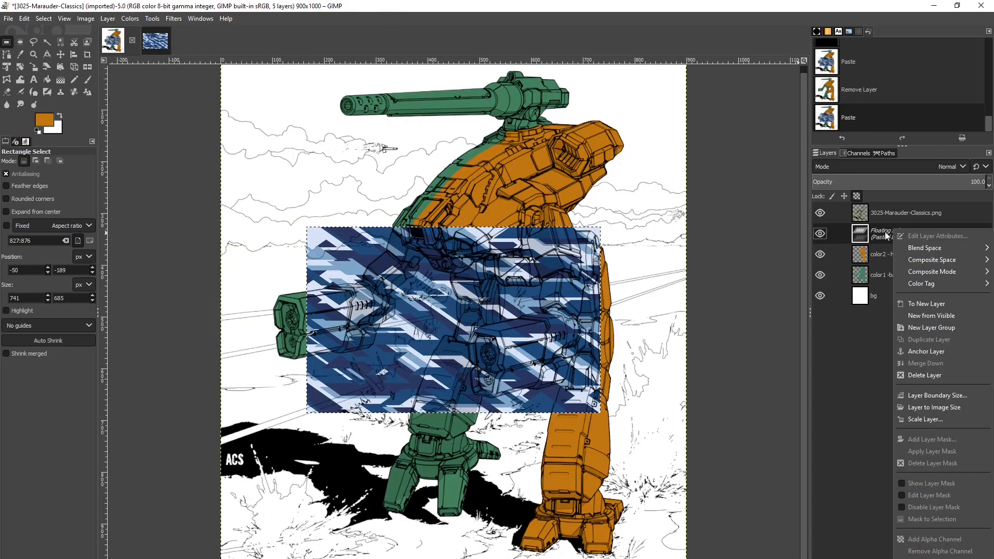
left_click(886, 238)
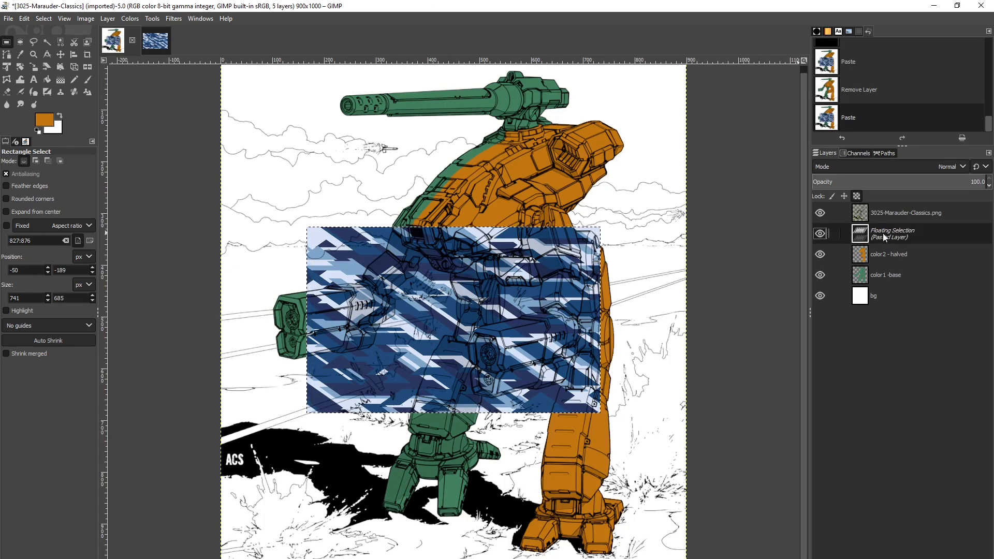
right_click(902, 238)
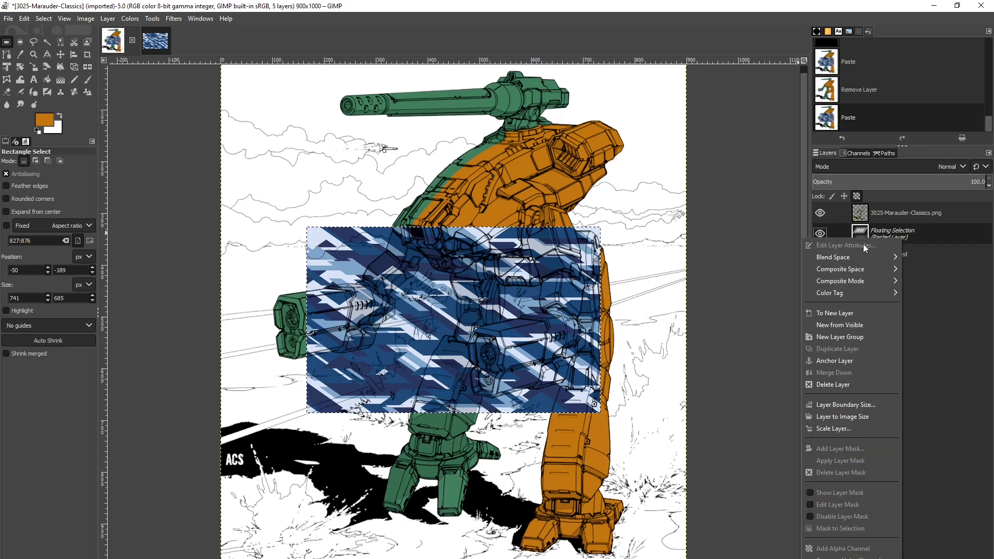
left_click(940, 236)
right_click(899, 235)
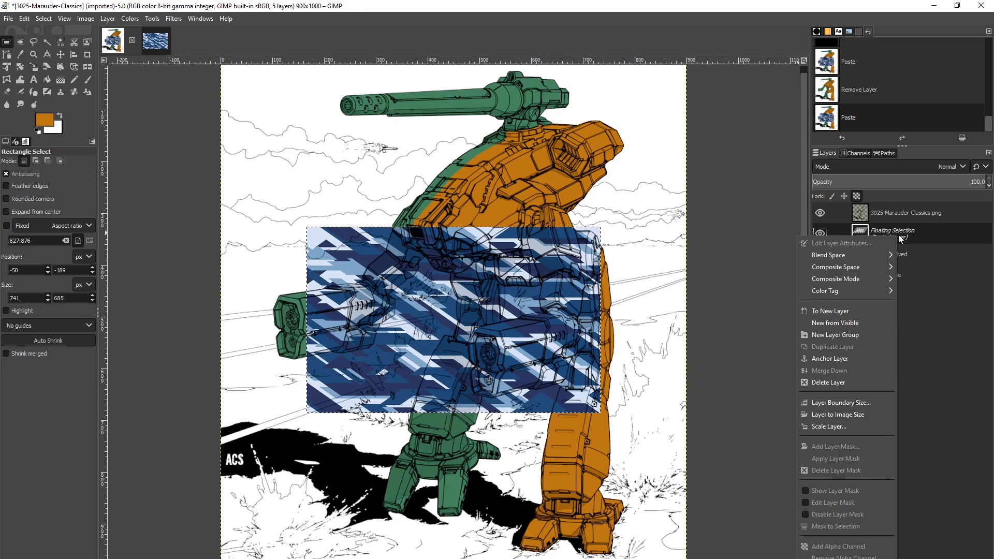
left_click(847, 311)
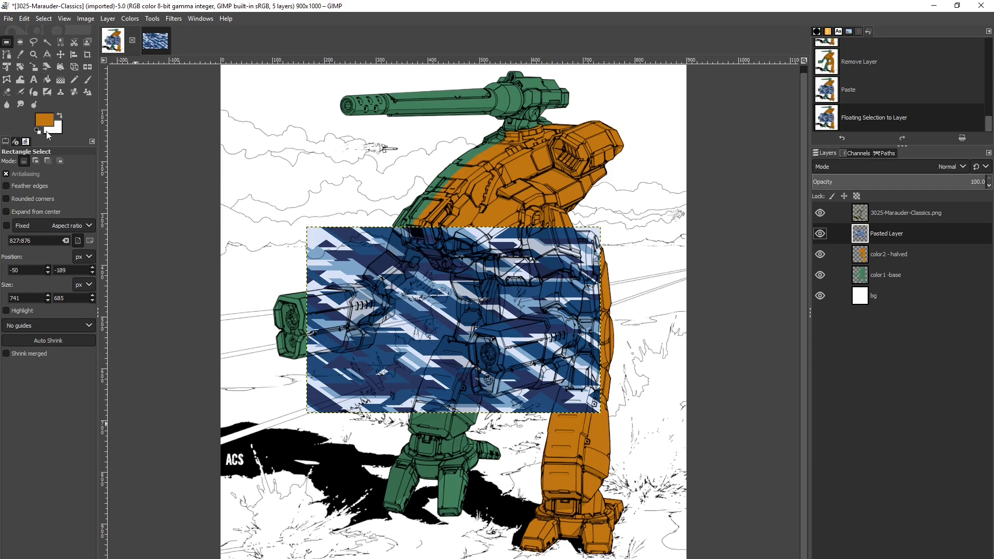
- Scale the pasted camouflage layer to about 818 x 960 px so it covers the whole mech
left_click(32, 67)
left_click(410, 336)
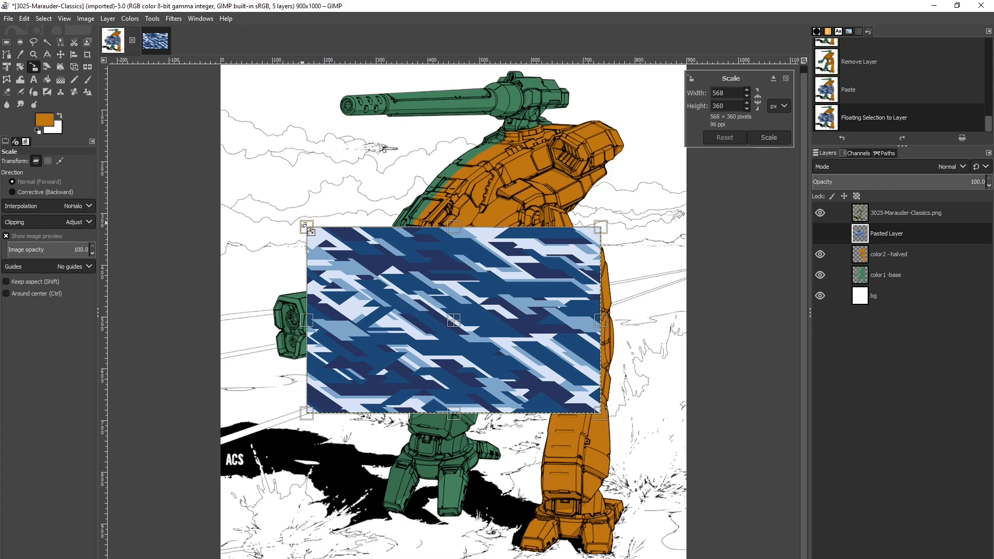
left_click_drag(306, 227, 253, 67)
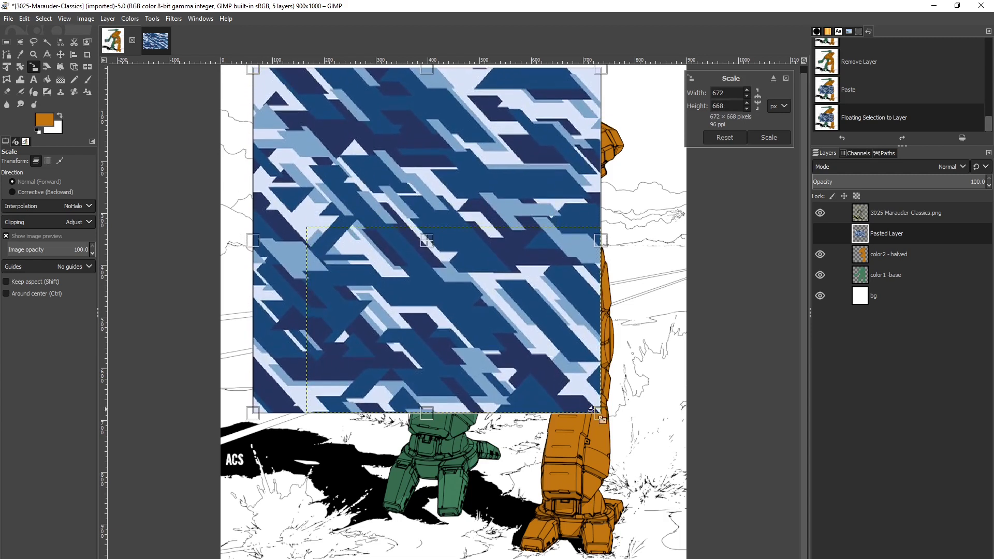
left_click_drag(596, 411, 673, 558)
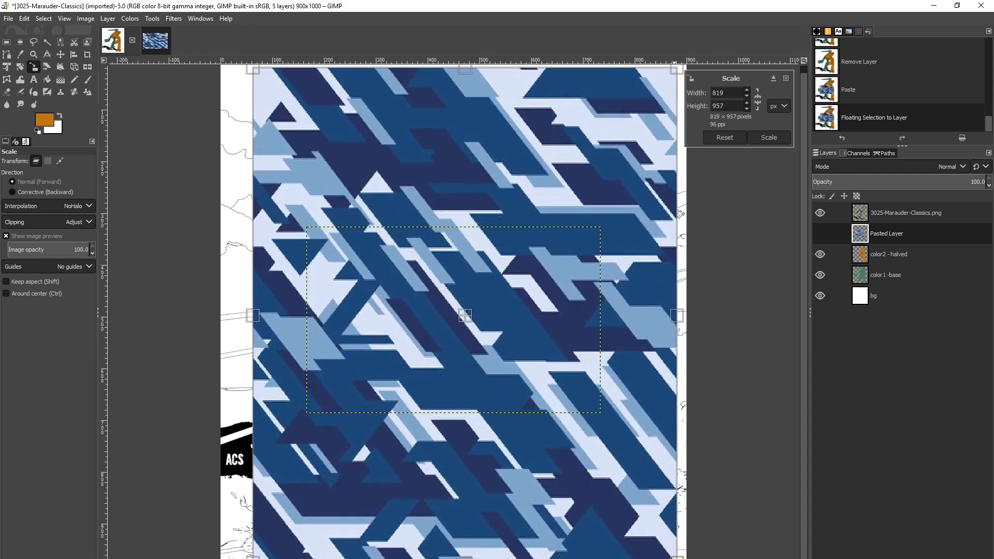
left_click(764, 138)
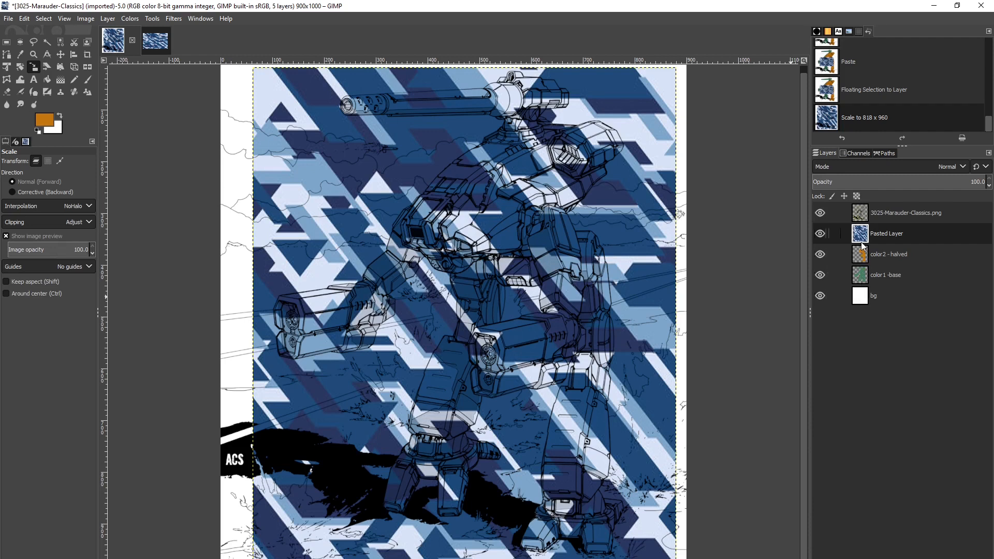
- Fuzzy-select the mech silhouette on "color1 -base", invert the selection, and clear the camouflage outside the mech on "Pasted Layer"
left_click(862, 282)
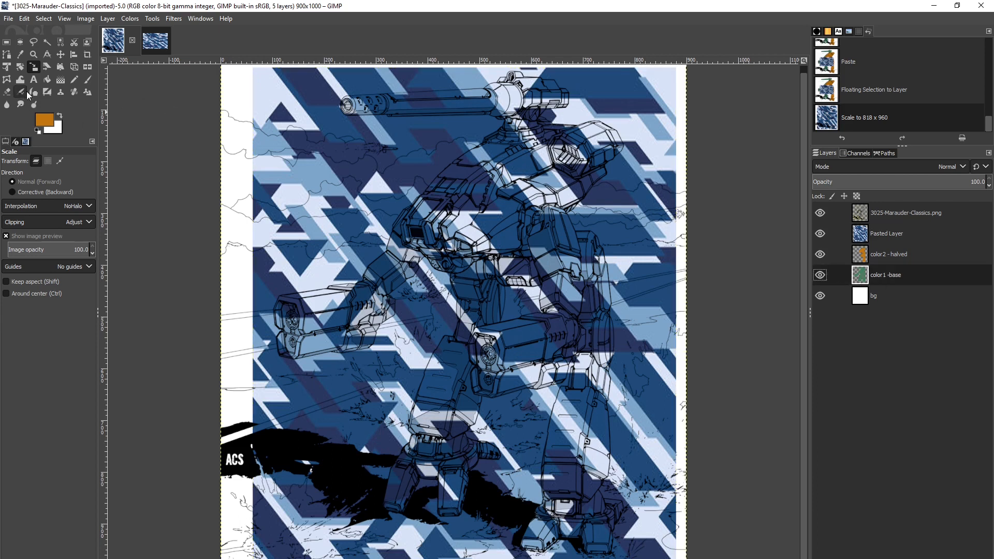
left_click(48, 41)
left_click(542, 336)
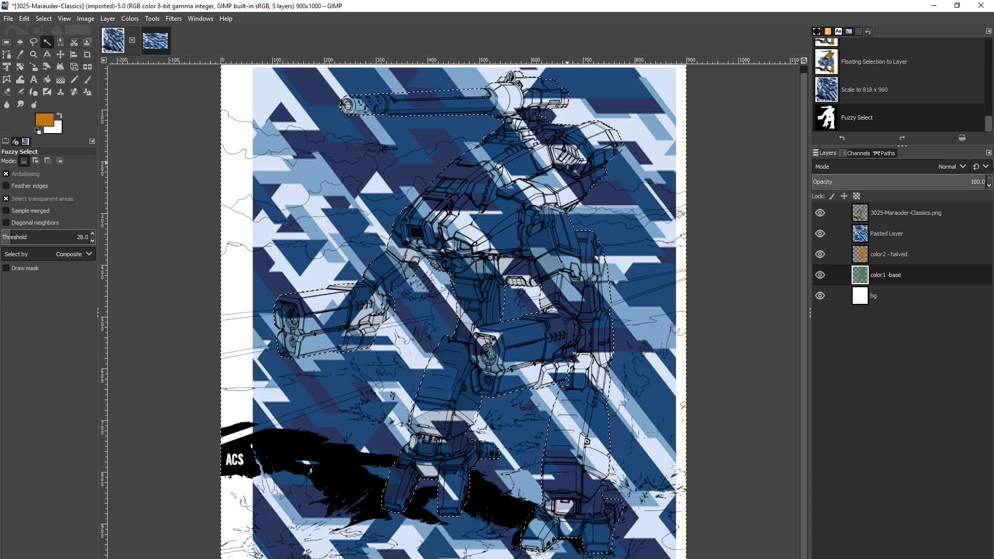
left_click(886, 233)
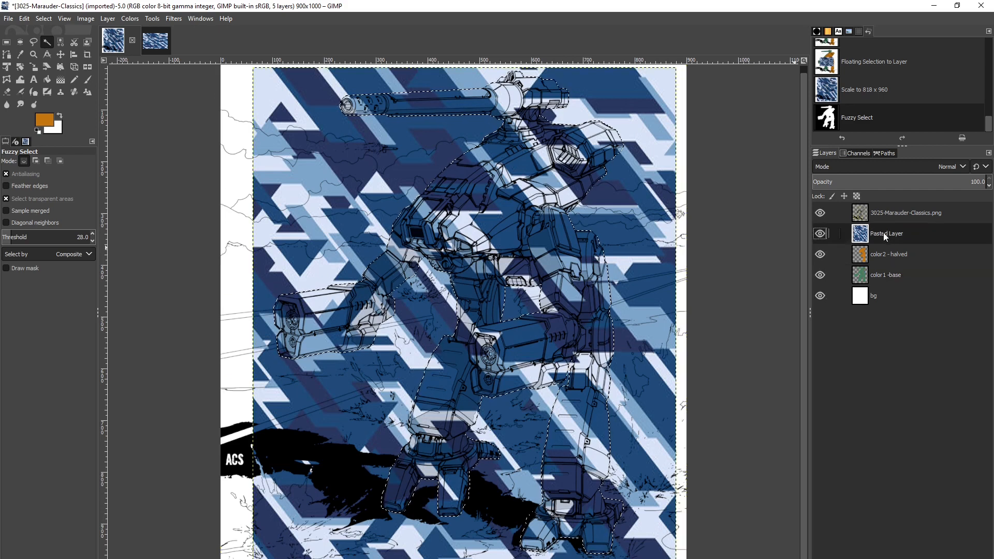
left_click(81, 20)
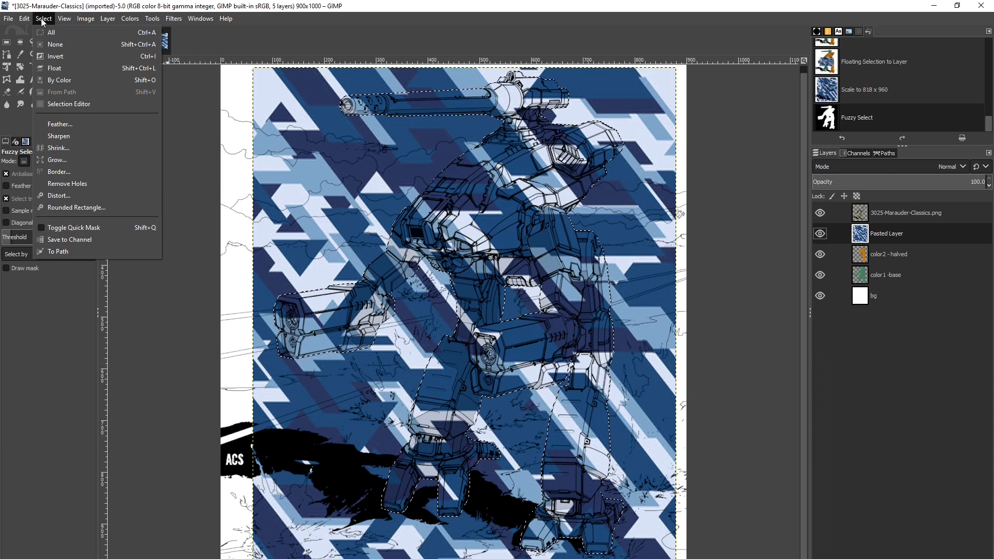
left_click(51, 57)
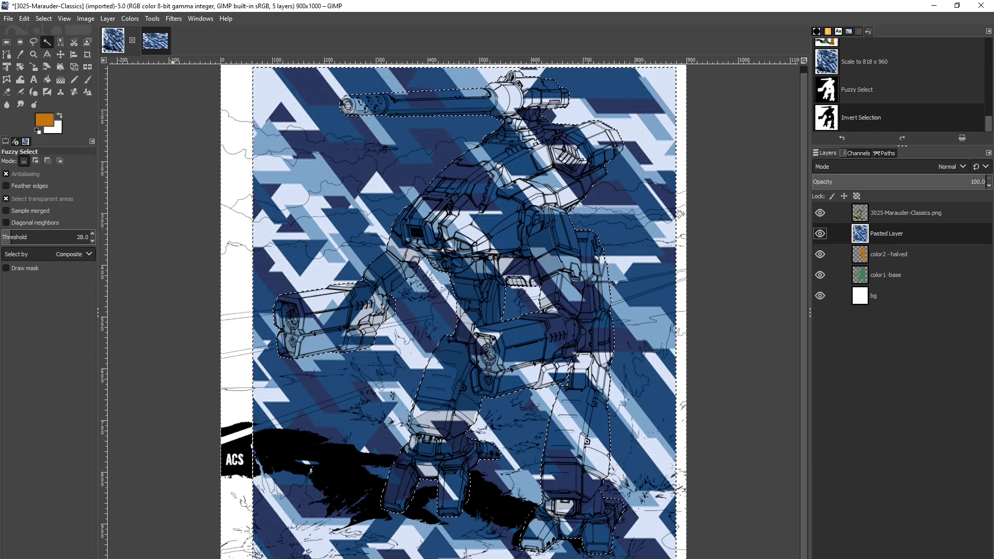
key("Delete")
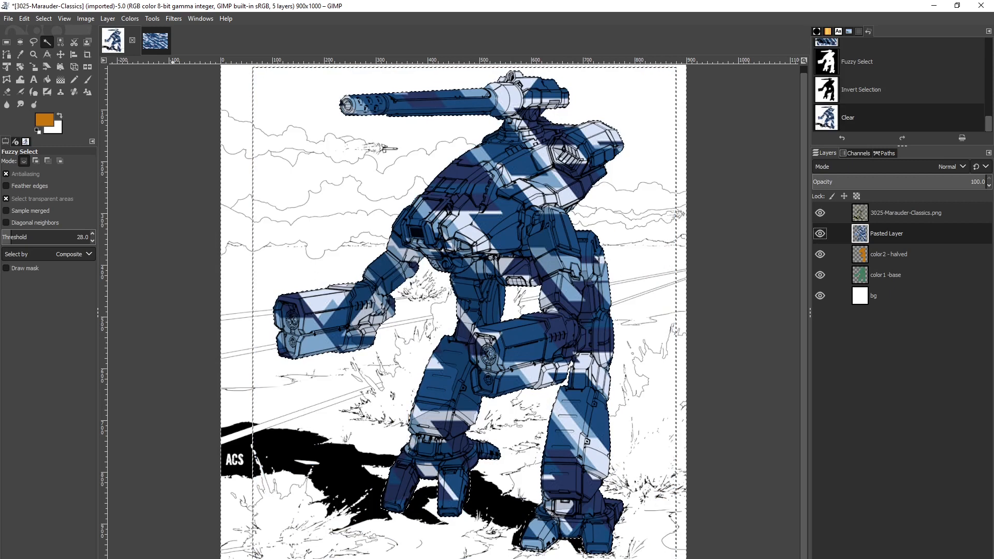
- Make "bg" the active layer, remove the selection, and hide the camouflage "Pasted Layer"
left_click(880, 296)
key("ctrl+shift+a")
key("r")
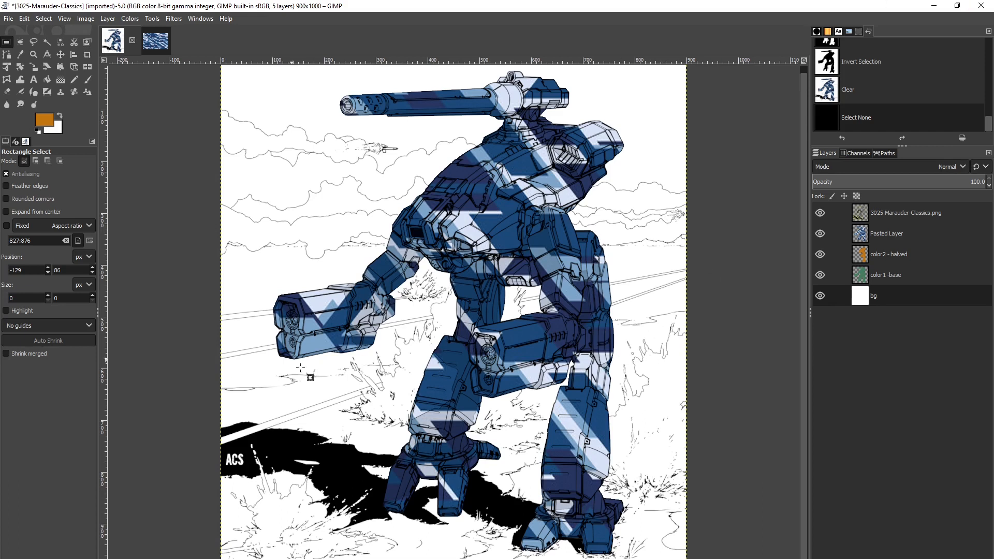
left_click(820, 234)
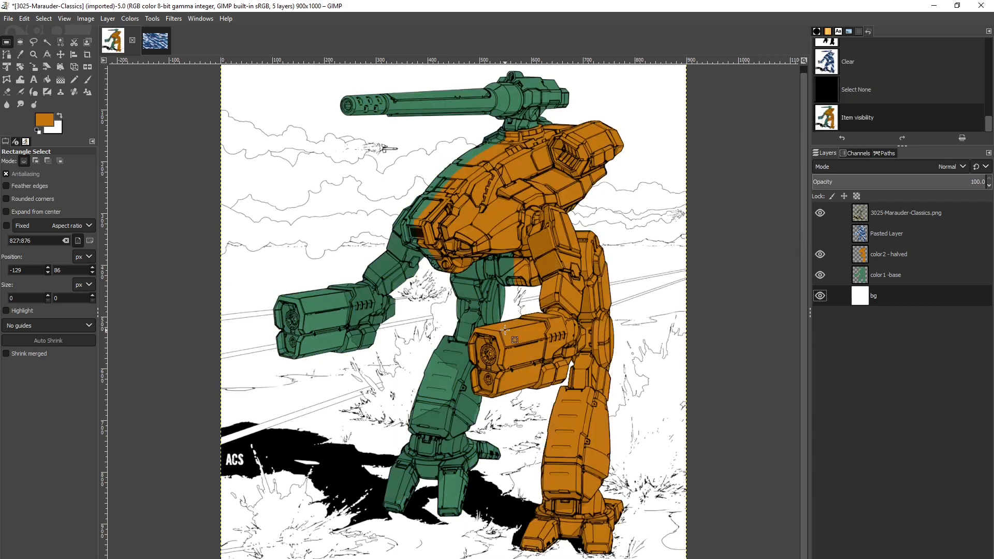
- Switch to the Free Select tool and set the foreground color to gray 898989
left_click(32, 46)
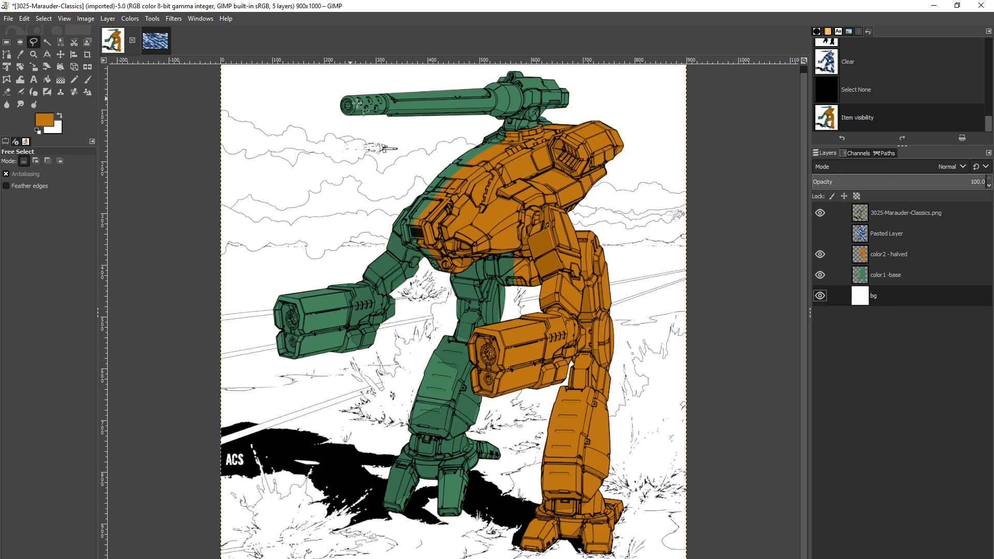
left_click(37, 124)
left_click(303, 258)
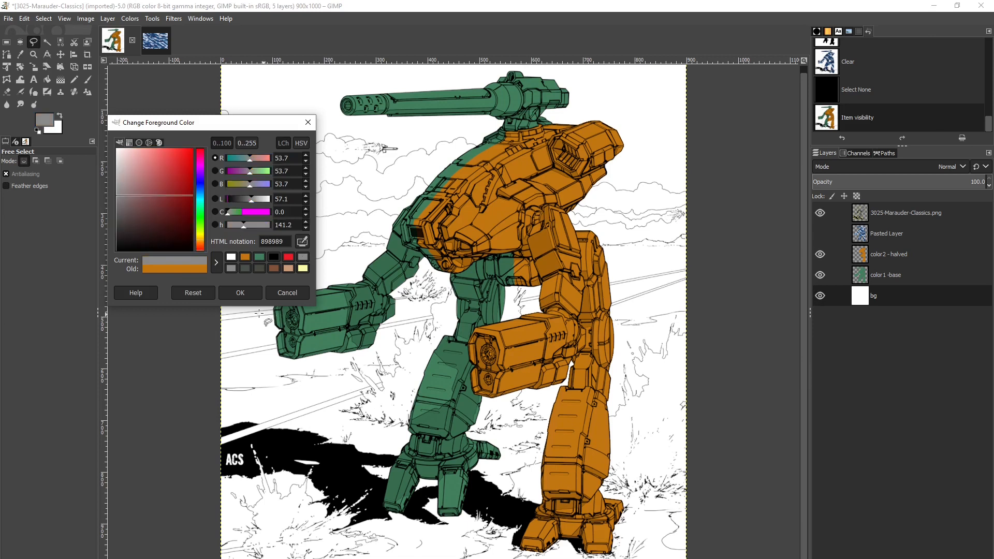
left_click(239, 293)
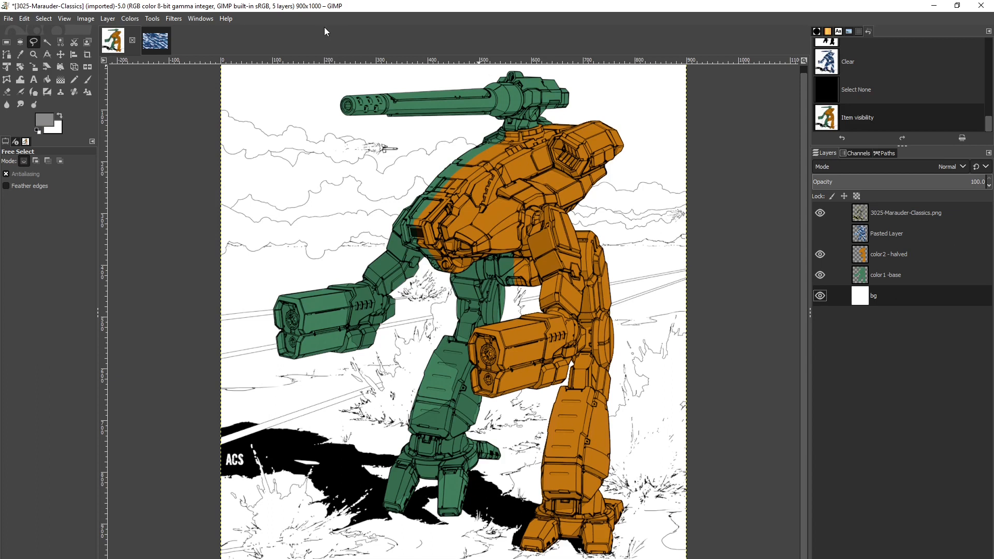
- Create a transparent layer named "color3 - metal" and place it directly above "color2 - halved"
left_click(45, 21)
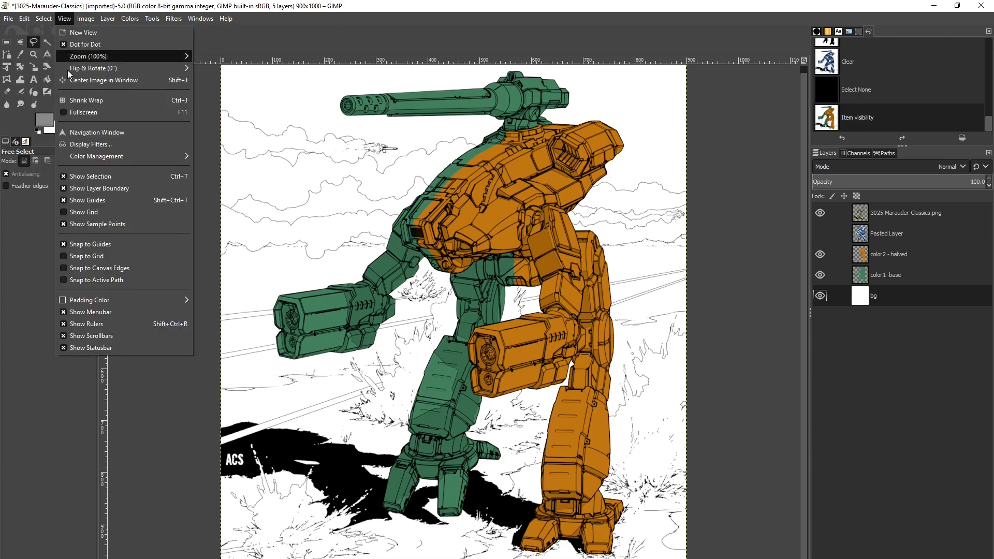
mouse_move(43, 18)
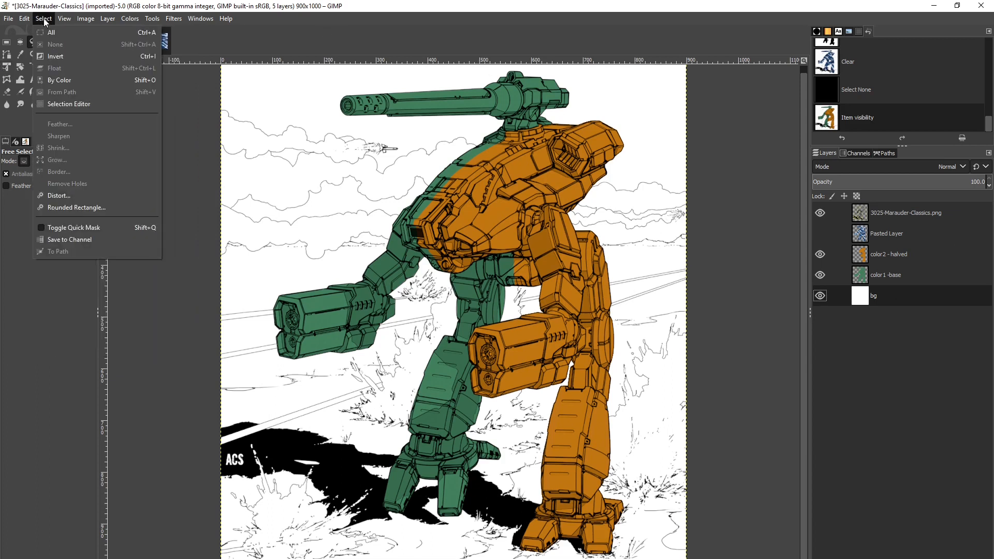
left_click(117, 38)
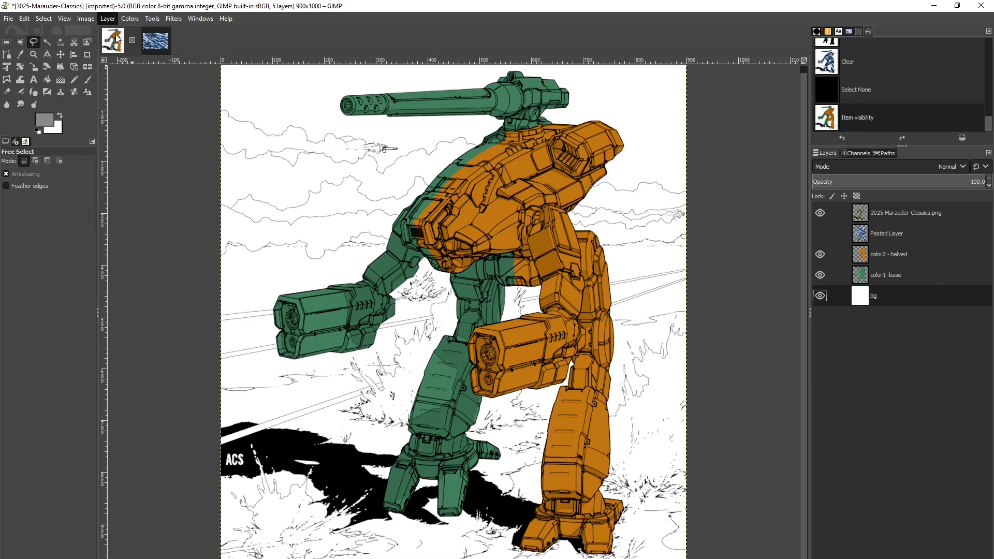
key("shift+ctrl+n")
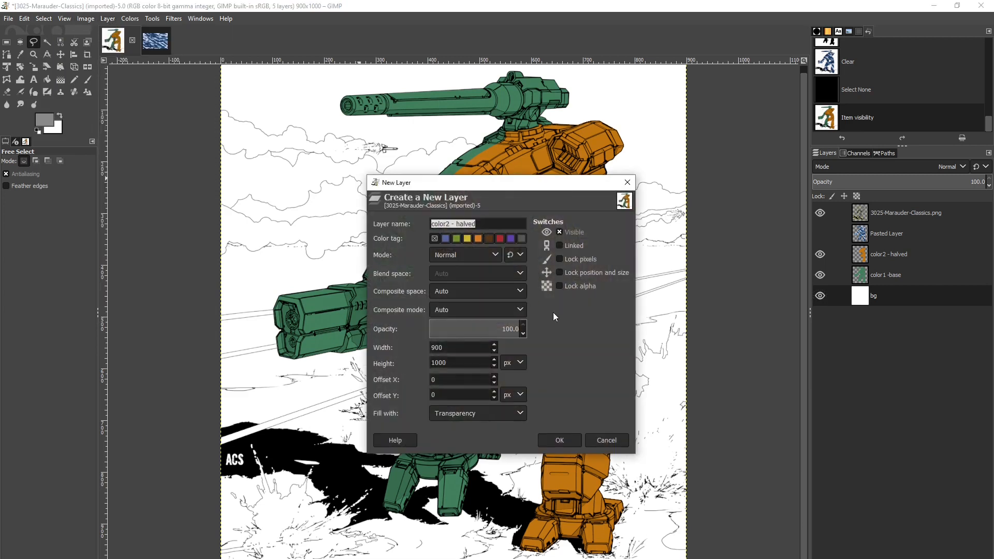
left_click(476, 223)
type("3")
left_click(570, 442)
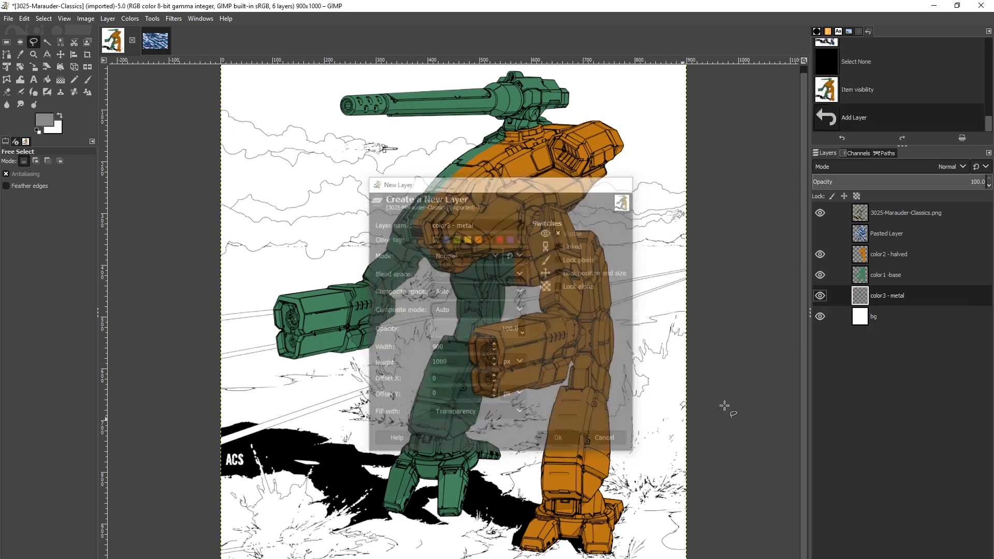
left_click_drag(904, 295, 890, 274)
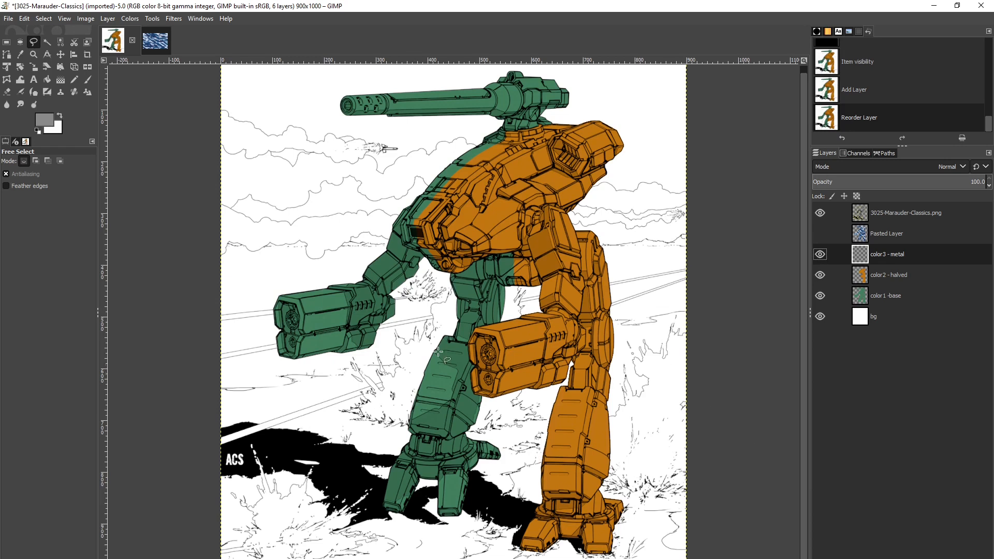
- Outline the front muzzle recess of the orange gun arm with a freehand selection and fill it with the gray foreground color
left_click(86, 18)
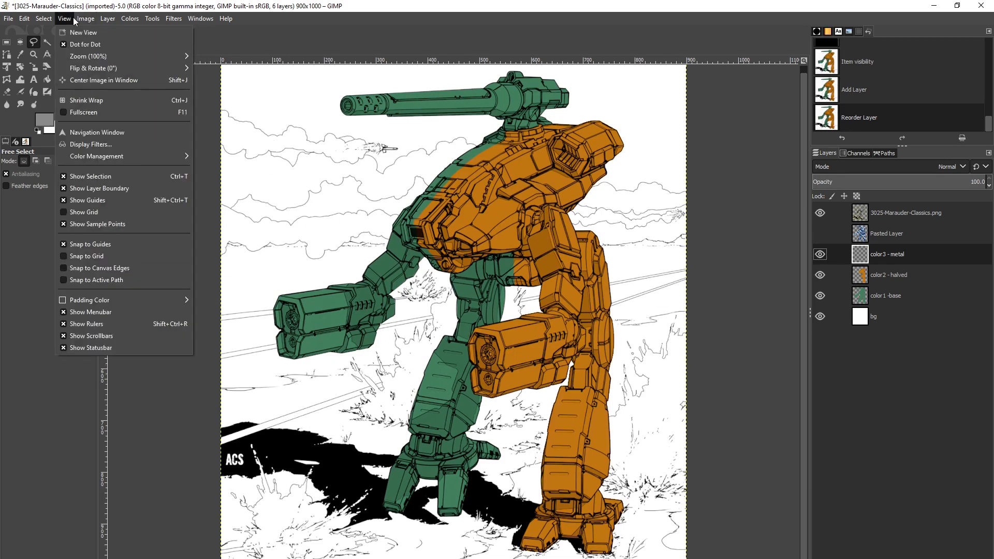
mouse_move(83, 57)
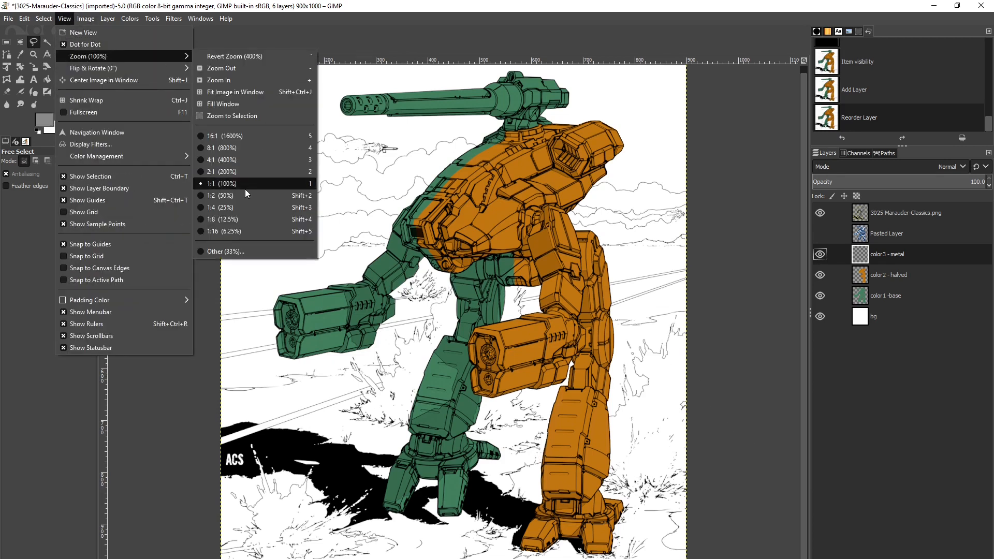
left_click(207, 160)
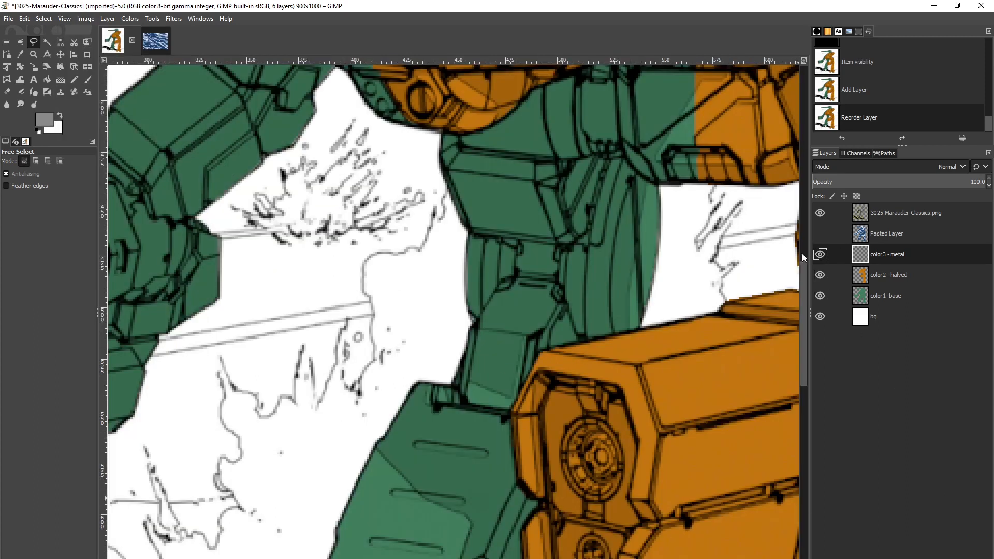
scroll(806, 321, "down", 5)
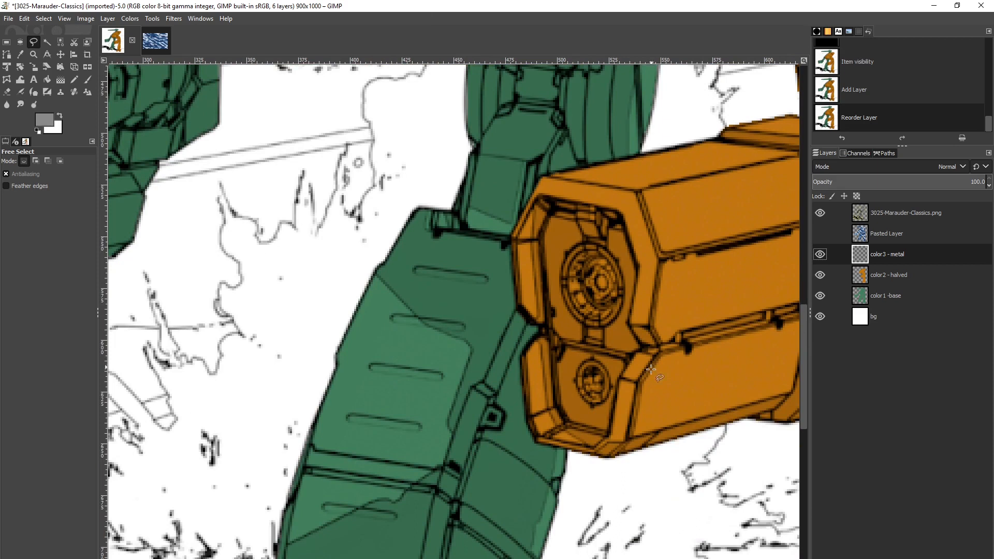
mouse_move(642, 347)
left_mouse_down()
mouse_move(522, 230)
mouse_move(531, 388)
mouse_move(550, 341)
mouse_move(640, 350)
left_mouse_up()
left_click(6, 43)
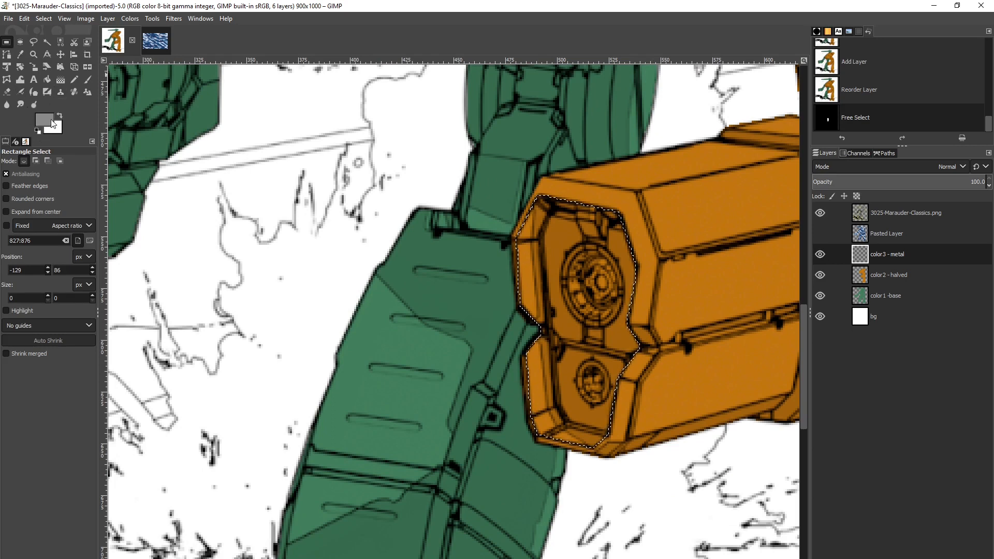
left_click(47, 81)
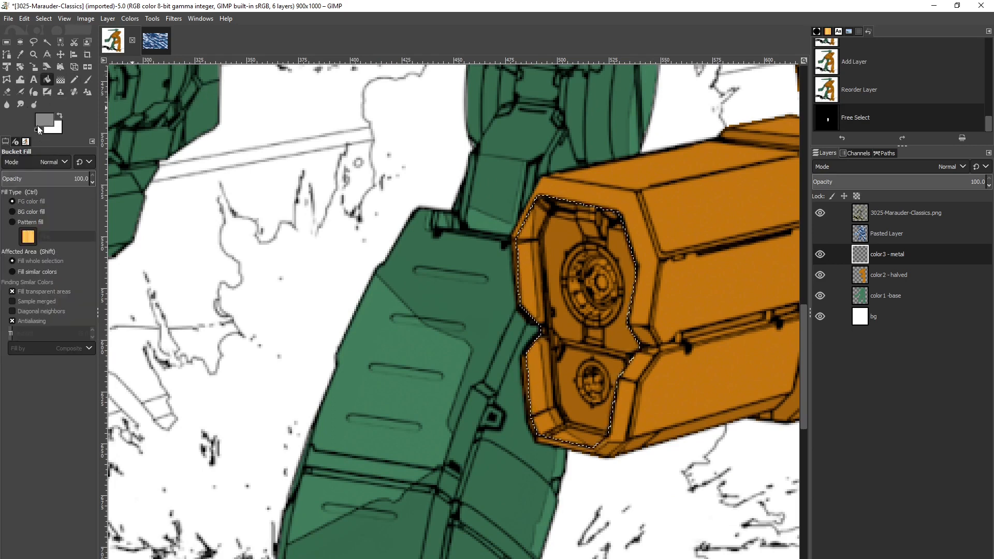
key("ctrl+comma")
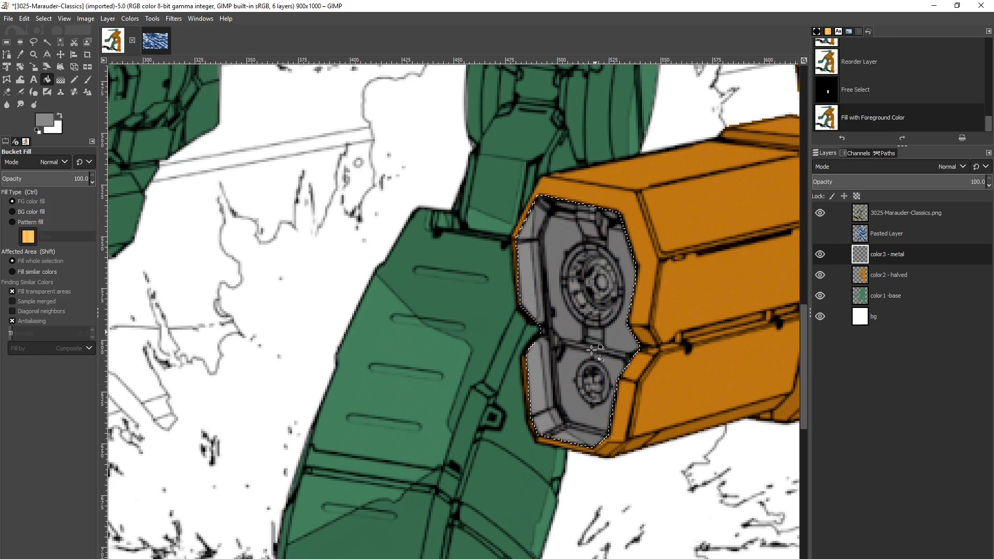
- Remove the selection around the gray muzzle and return to the full mech at 100% zoom
left_click(43, 18)
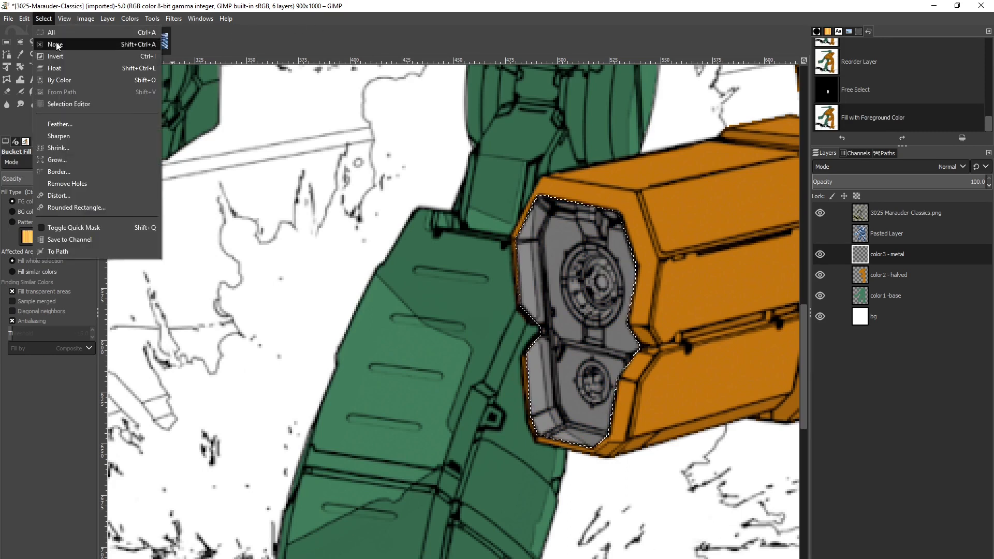
left_click(57, 45)
left_click(64, 18)
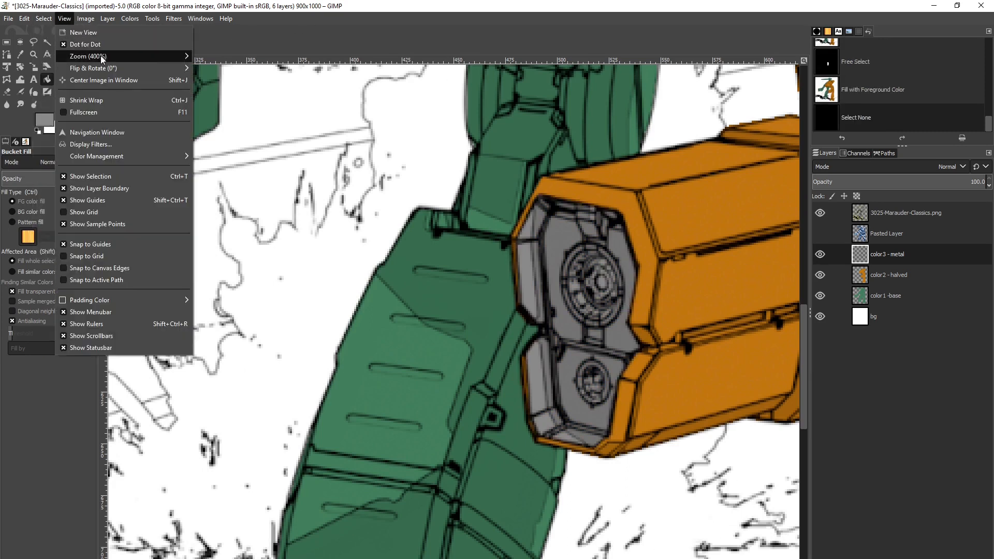
mouse_move(100, 55)
left_click(231, 183)
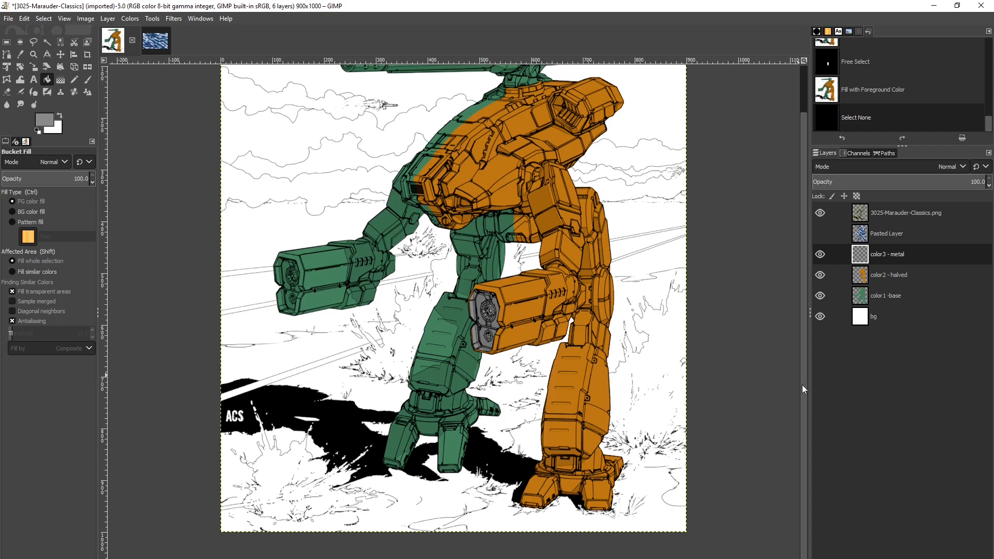
scroll(803, 350, "up", 3)
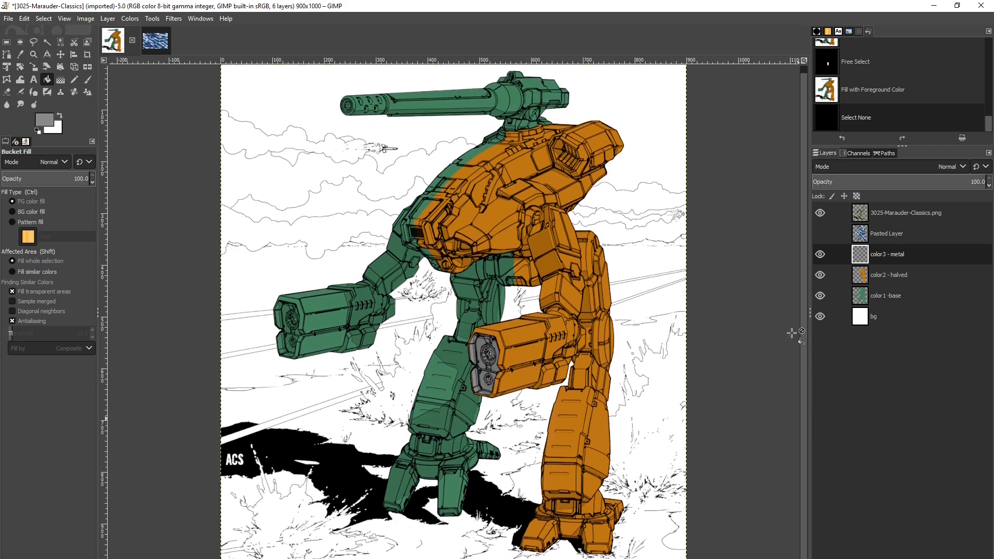